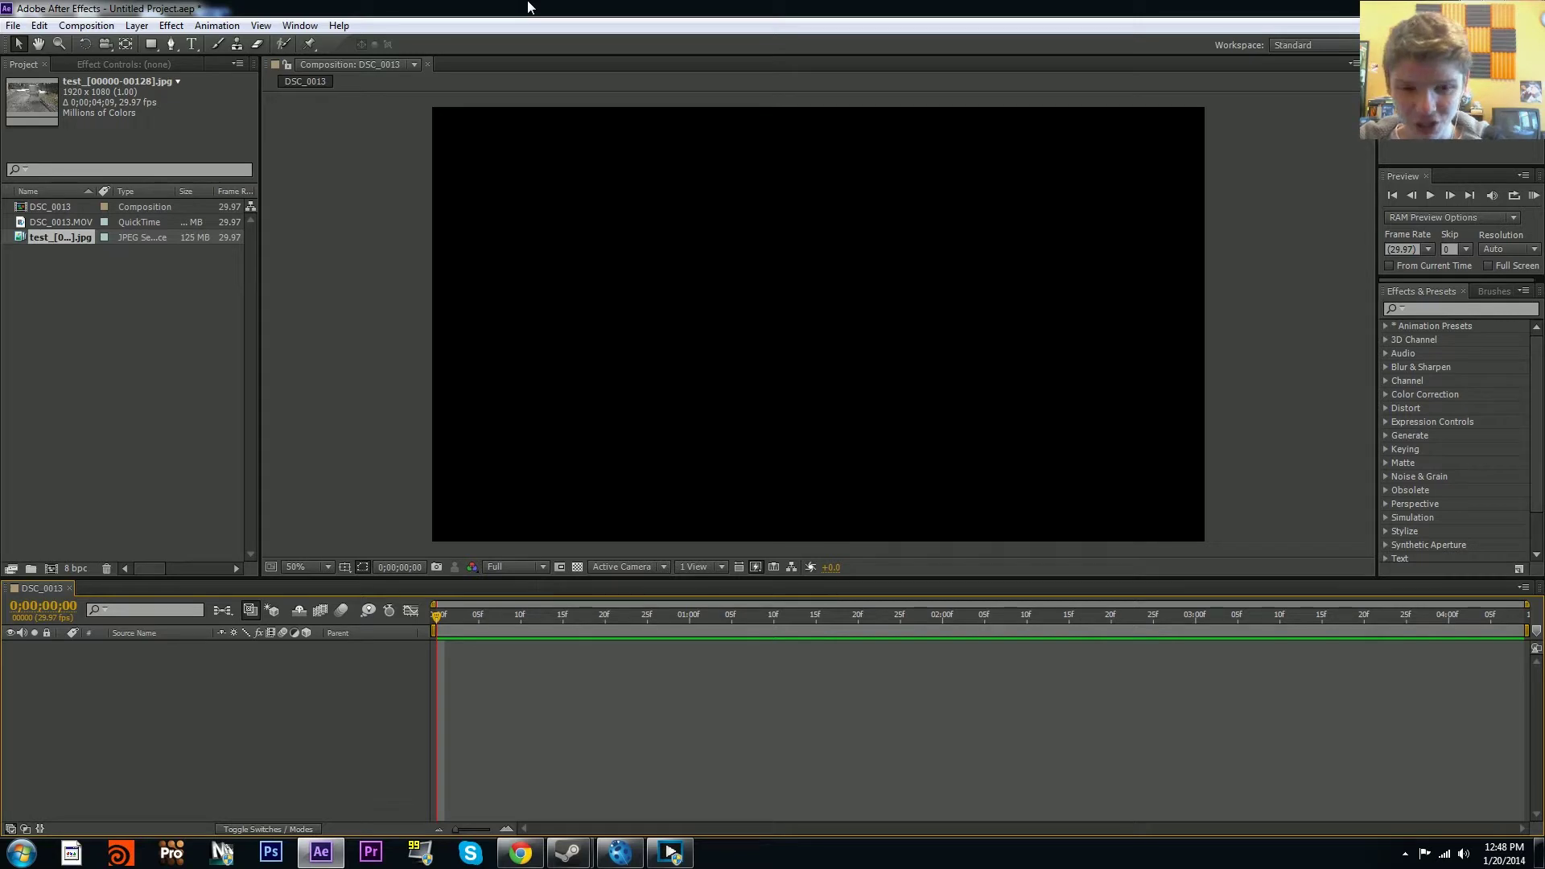
# Step: Add DSC_0013.MOV to the DSC_0013 composition at the first frame and play through the clip
pyautogui.moveTo(60, 217); pyautogui.dragTo(435, 616)
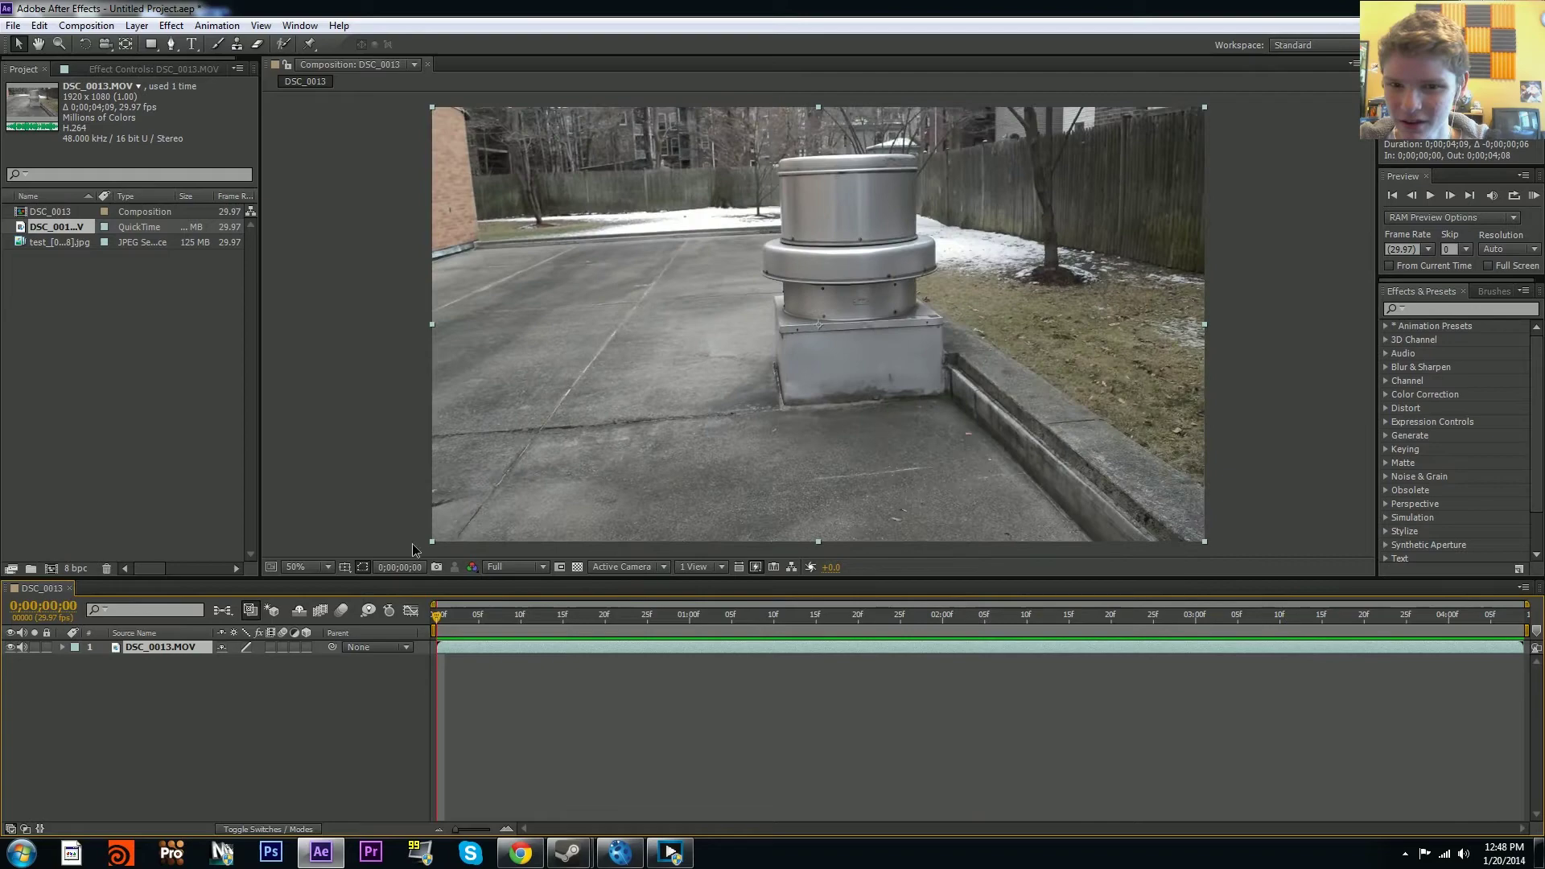
pyautogui.press('space')
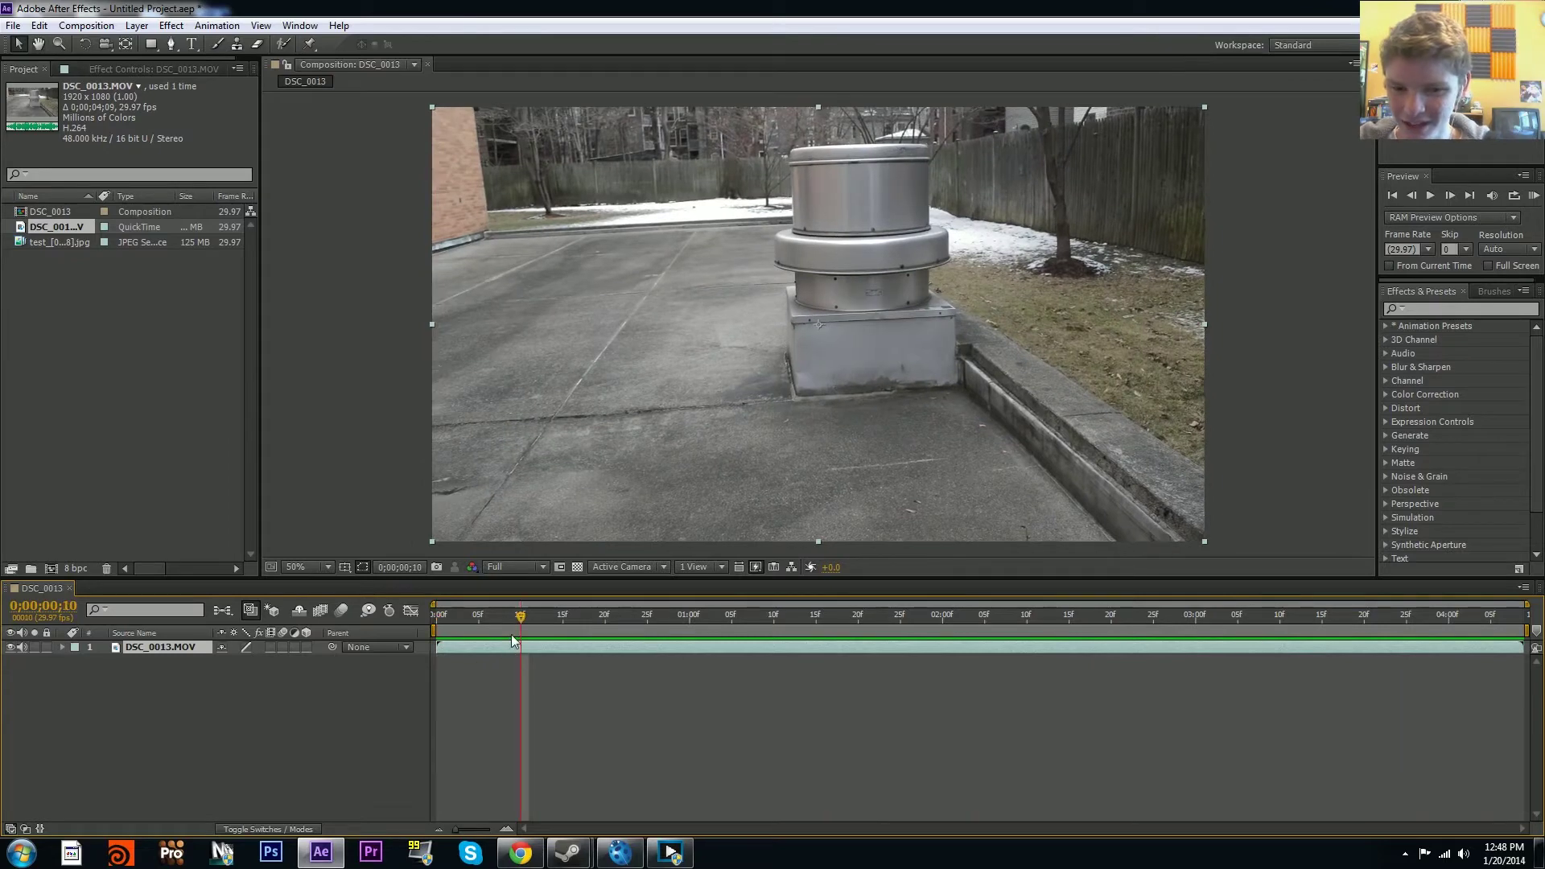
pyautogui.press('space')
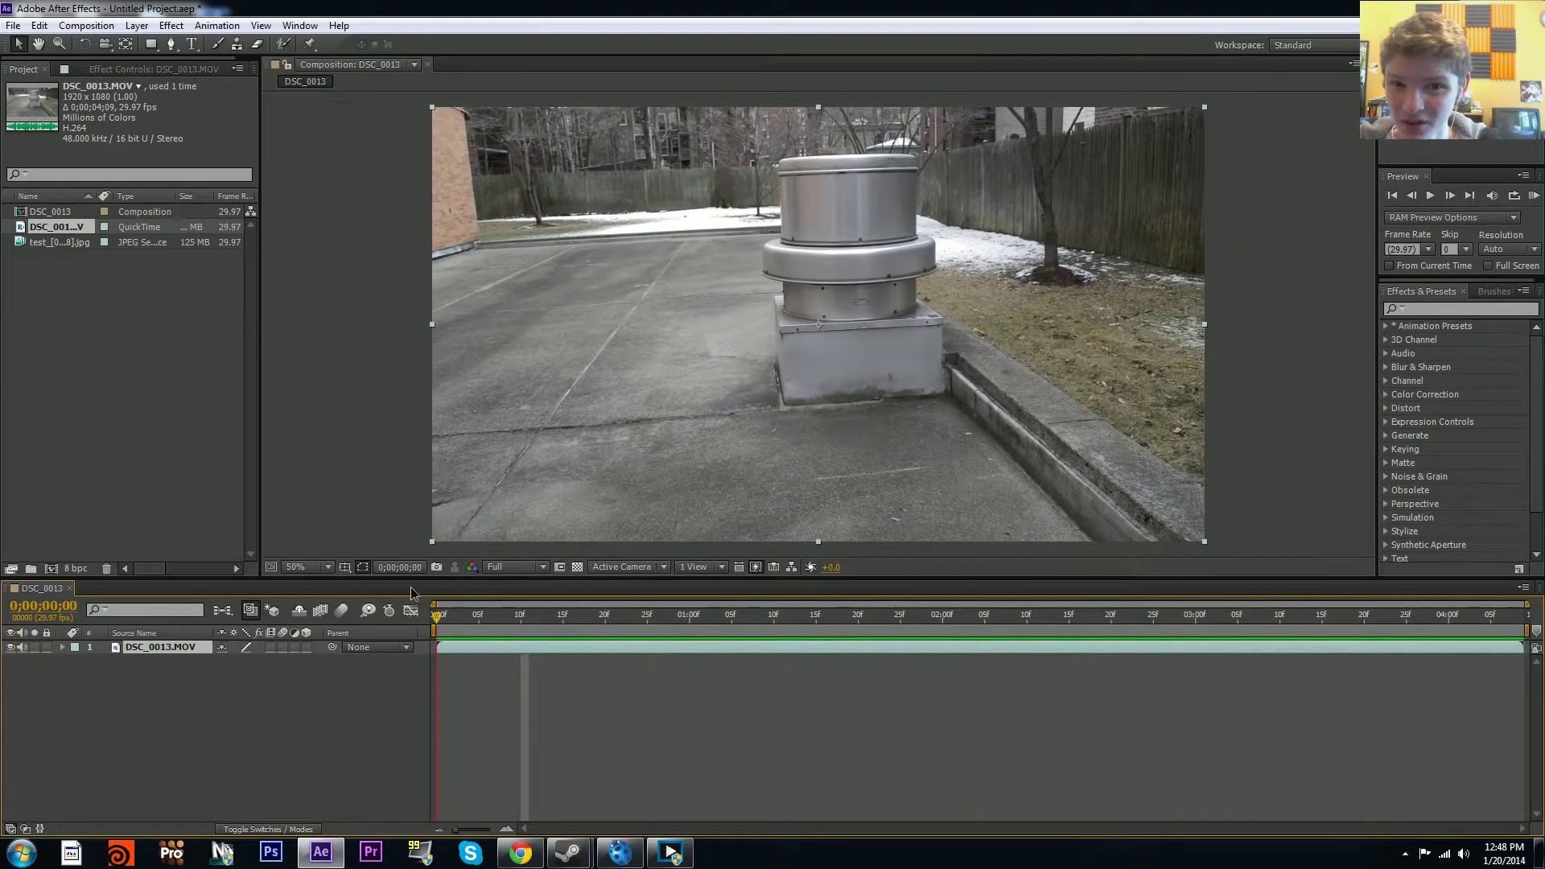
pyautogui.press('pagedown')
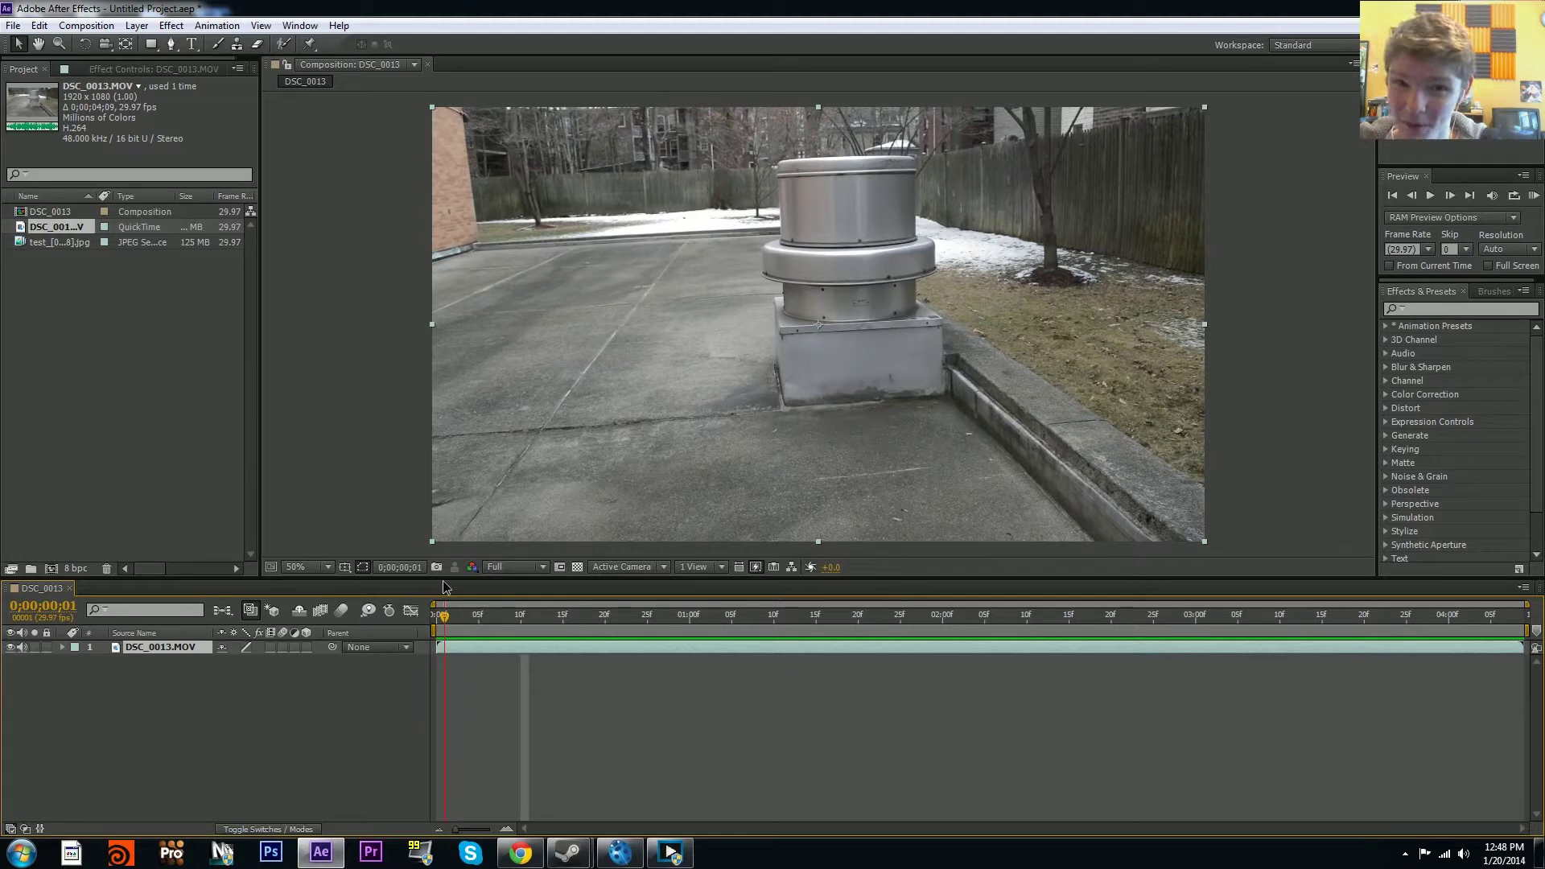
pyautogui.press('pageup')
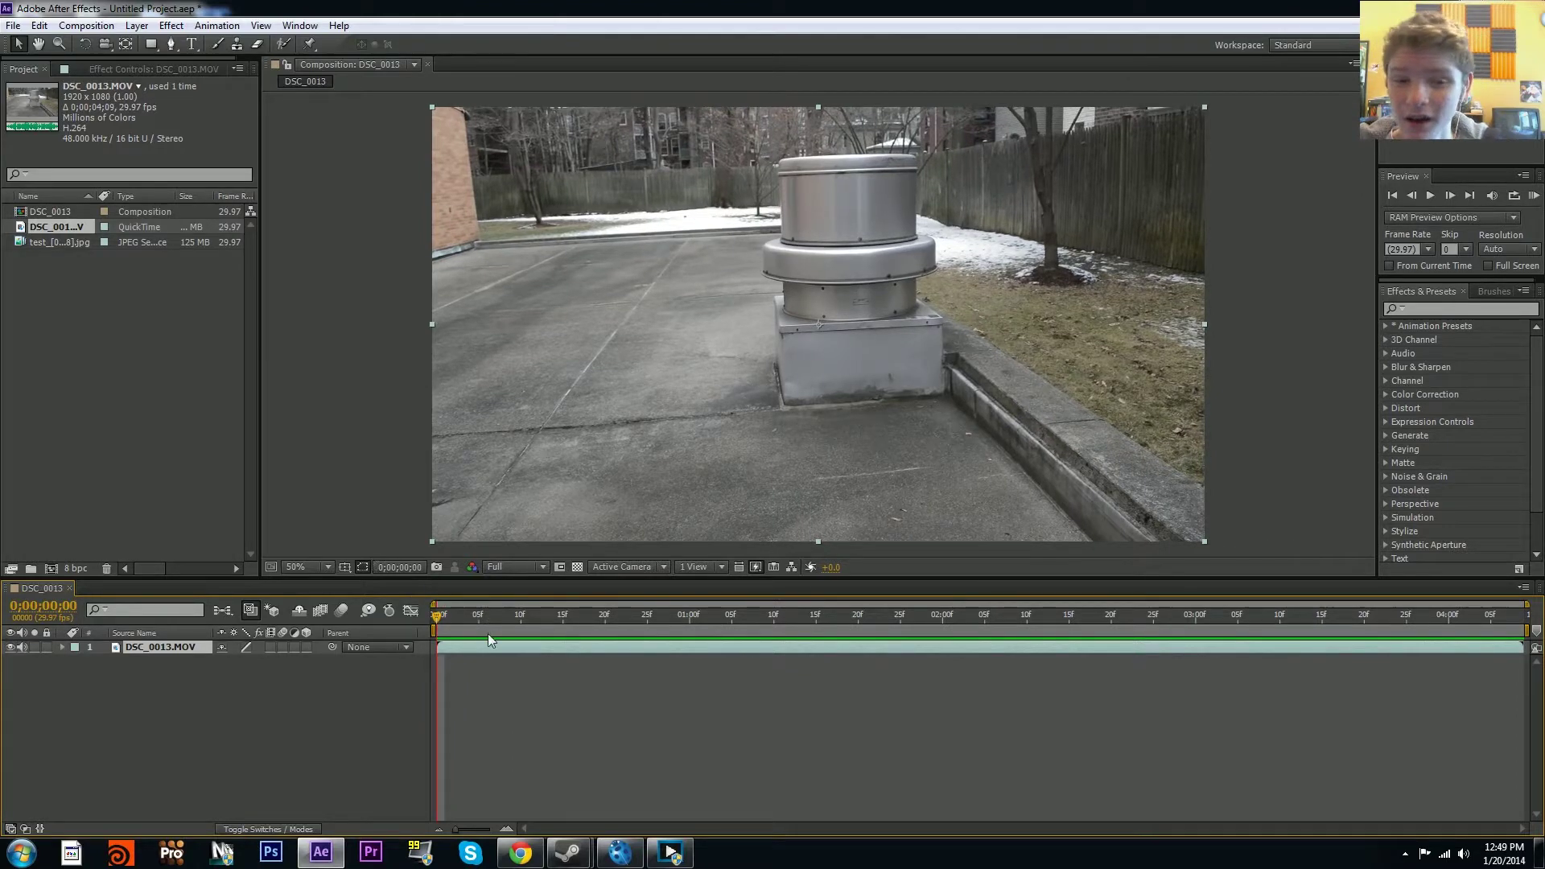
pyautogui.moveTo(450, 614); pyautogui.dragTo(30, 490)
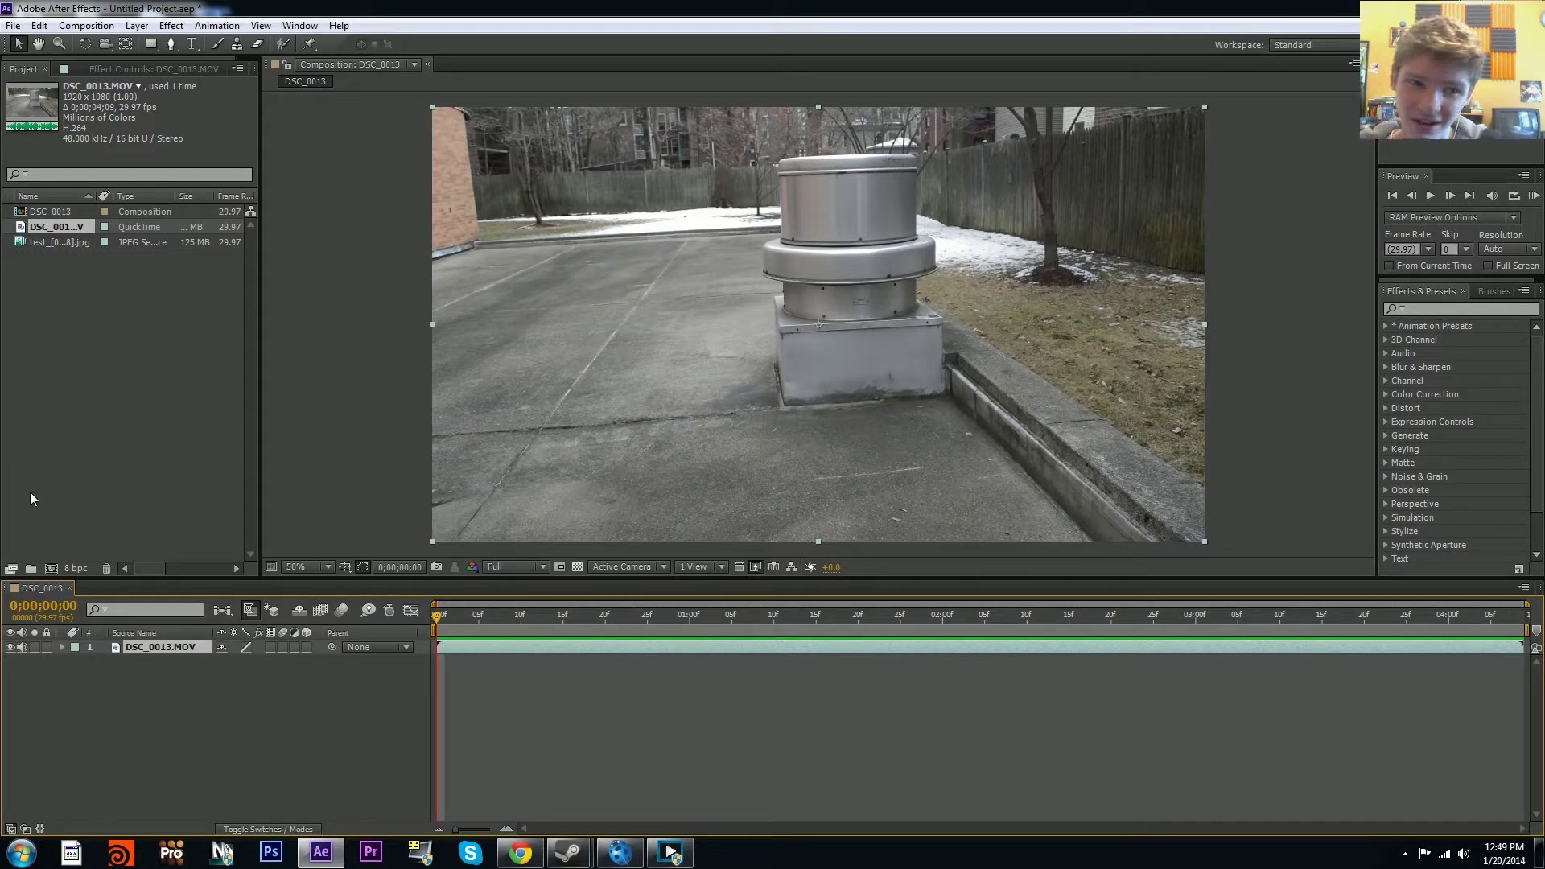
pyautogui.moveTo(675, 616); pyautogui.dragTo(352, 568)
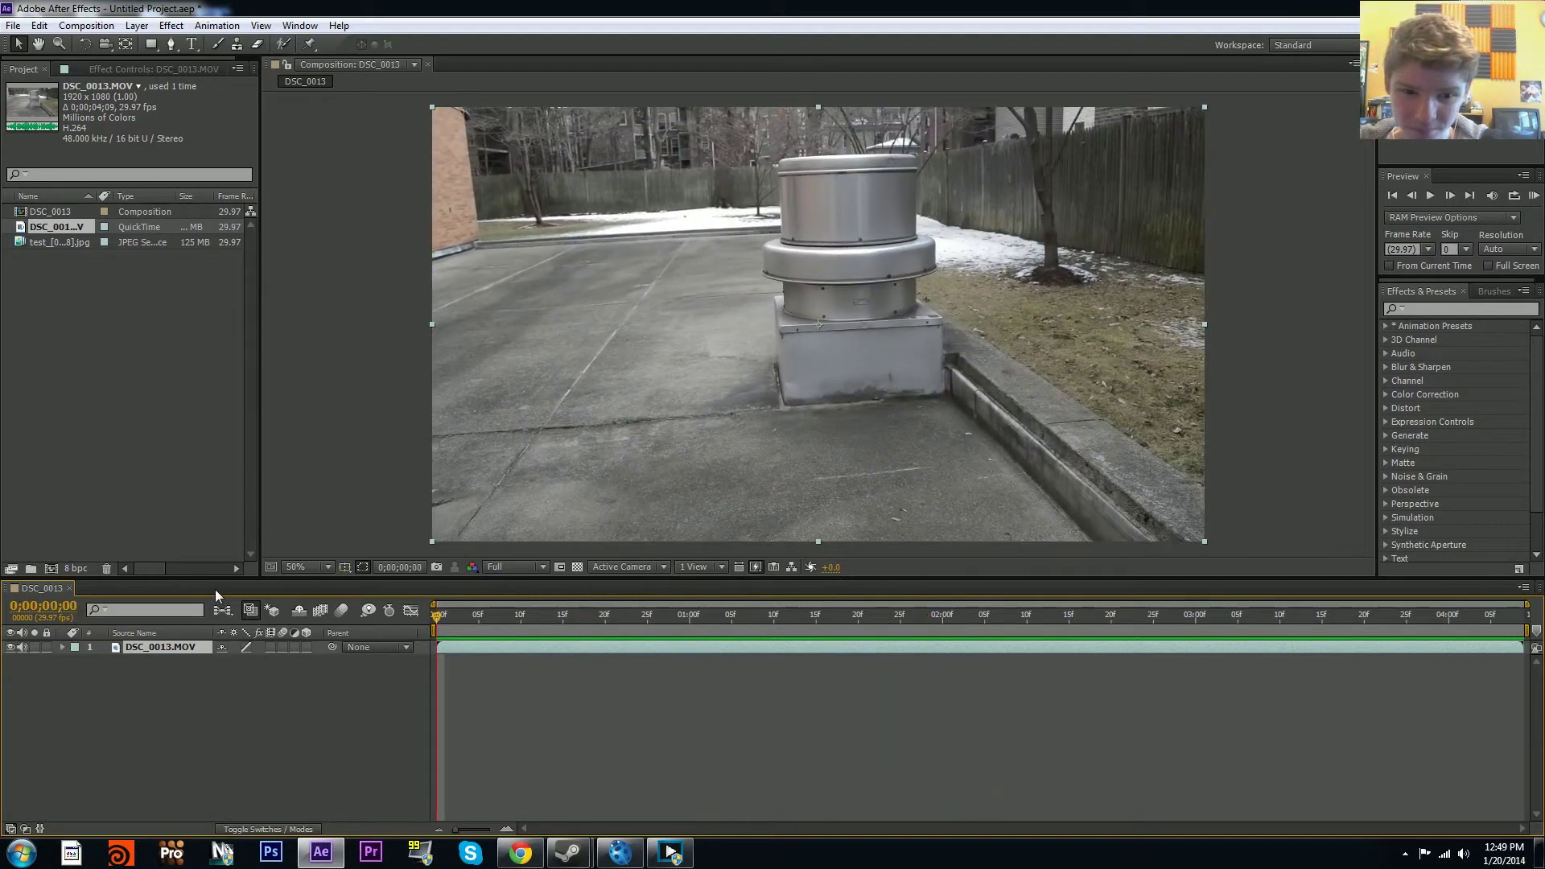
pyautogui.press('space')
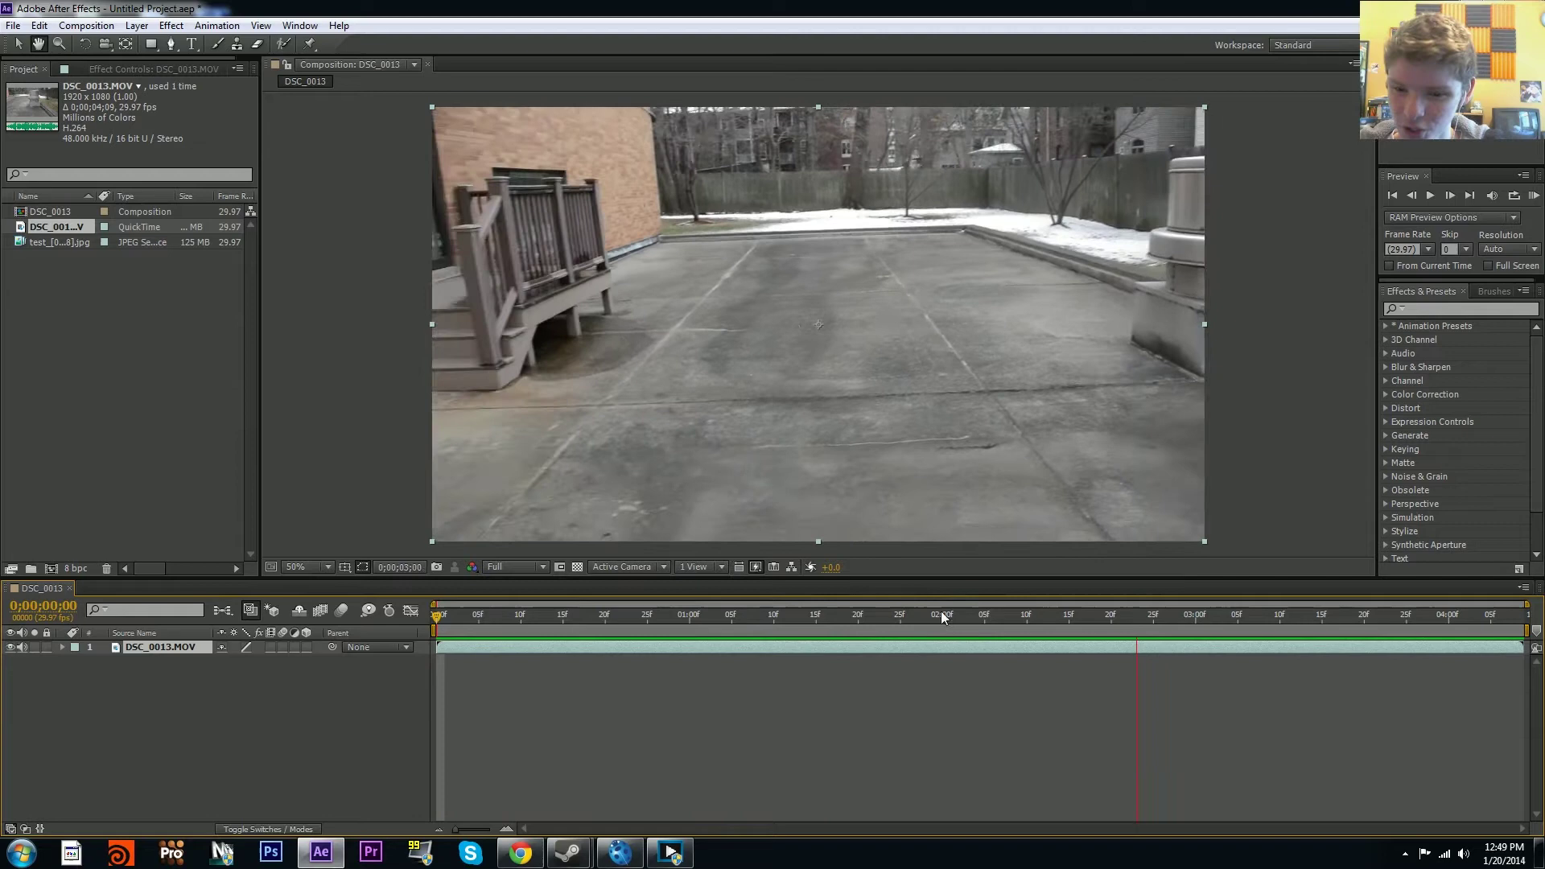
pyautogui.click(943, 614)
# Step: Queue the DSC_0013 composition for pre-rendering and set its output format to JPEG Sequence
pyautogui.click(86, 25)
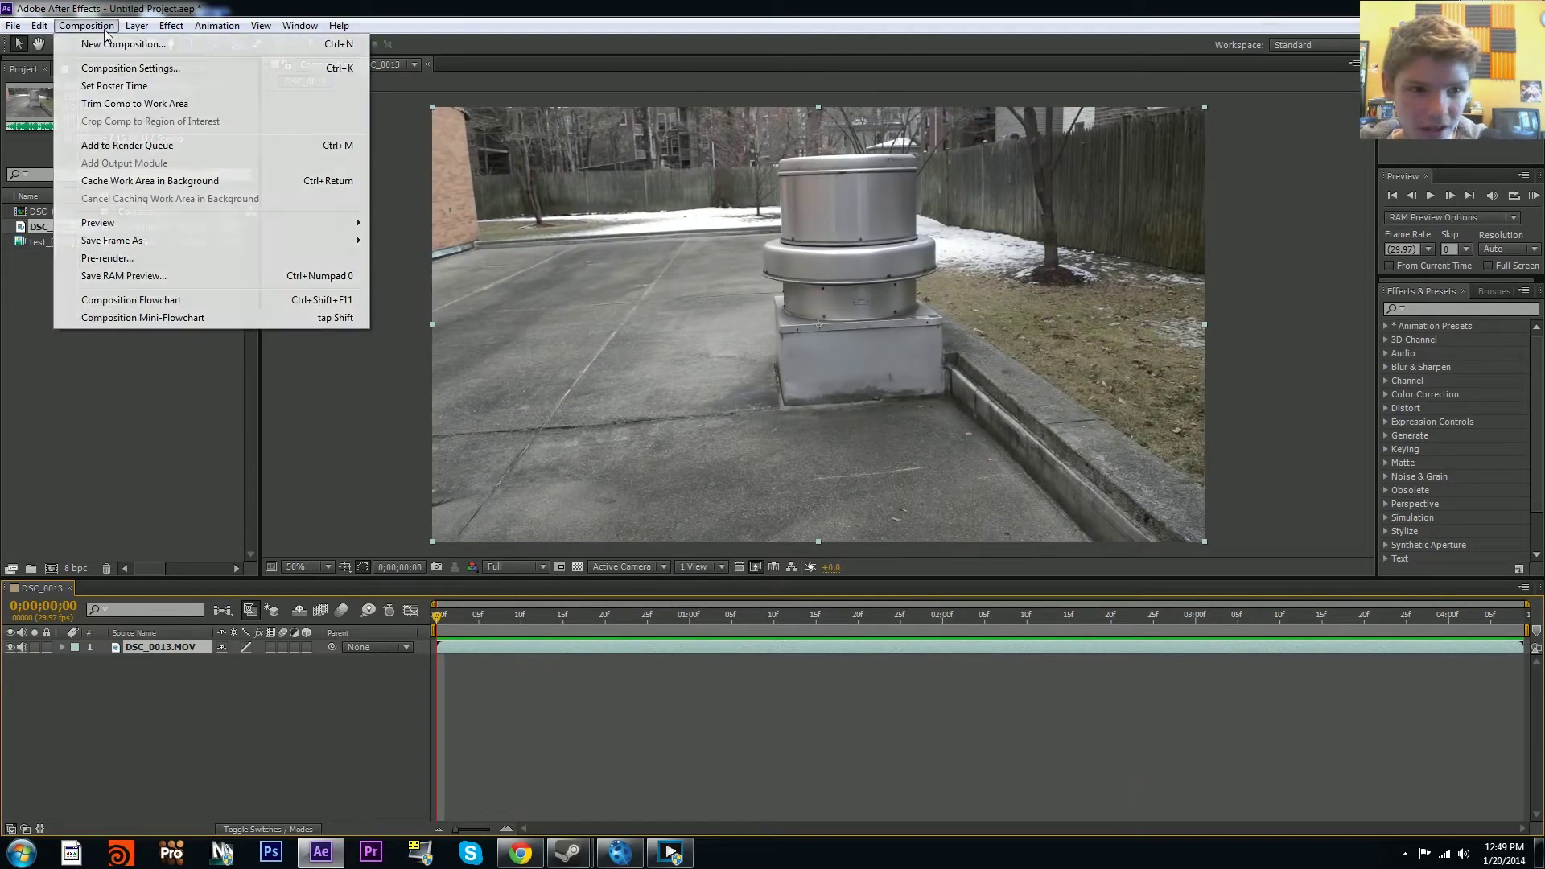
pyautogui.click(109, 256)
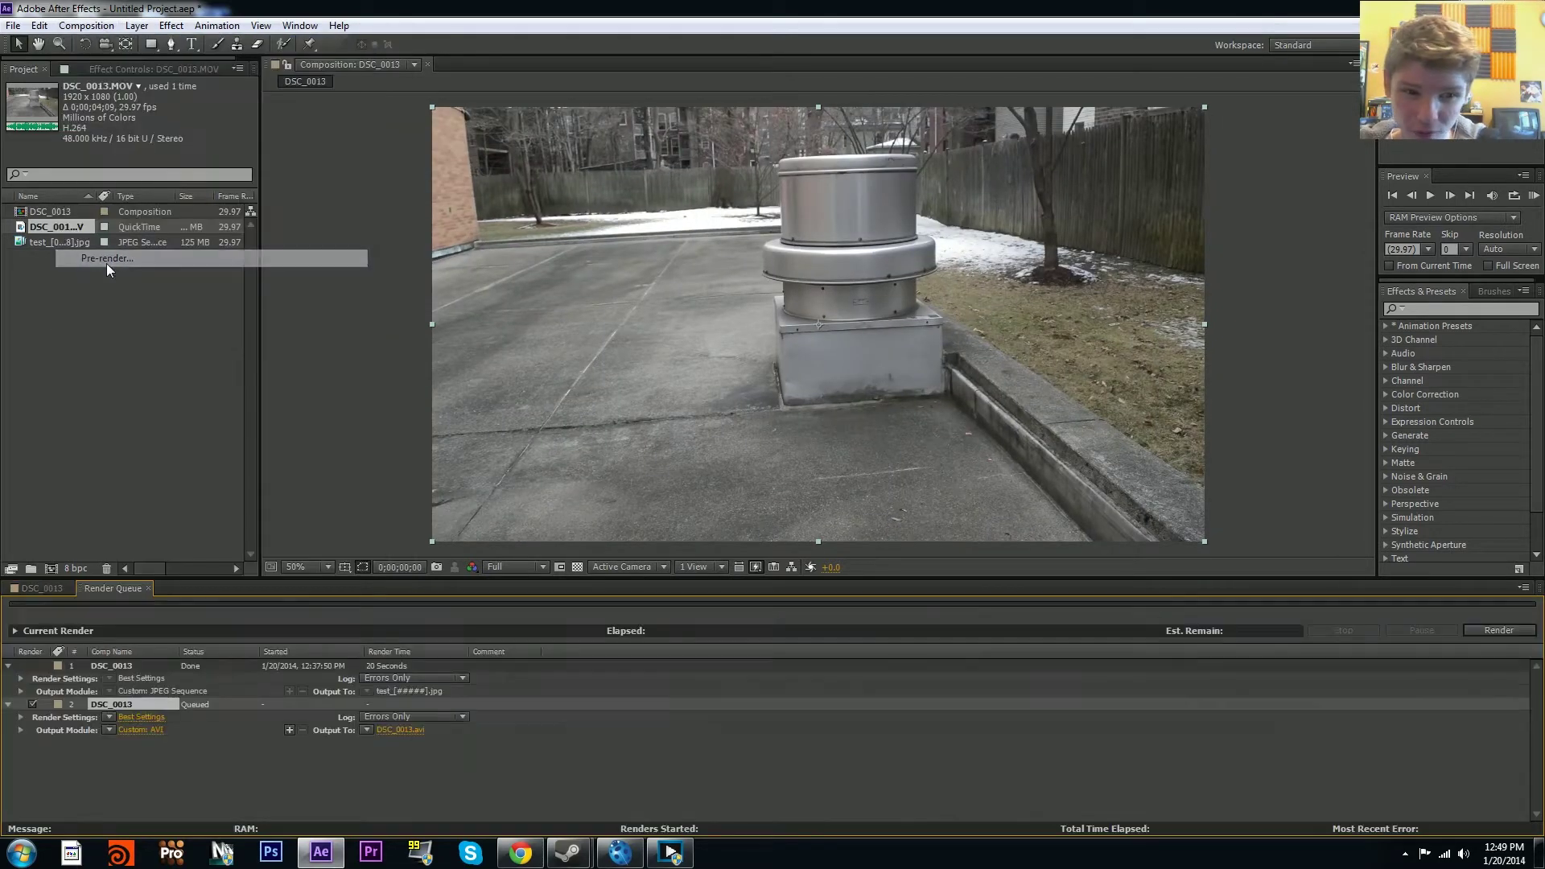
pyautogui.click(152, 729)
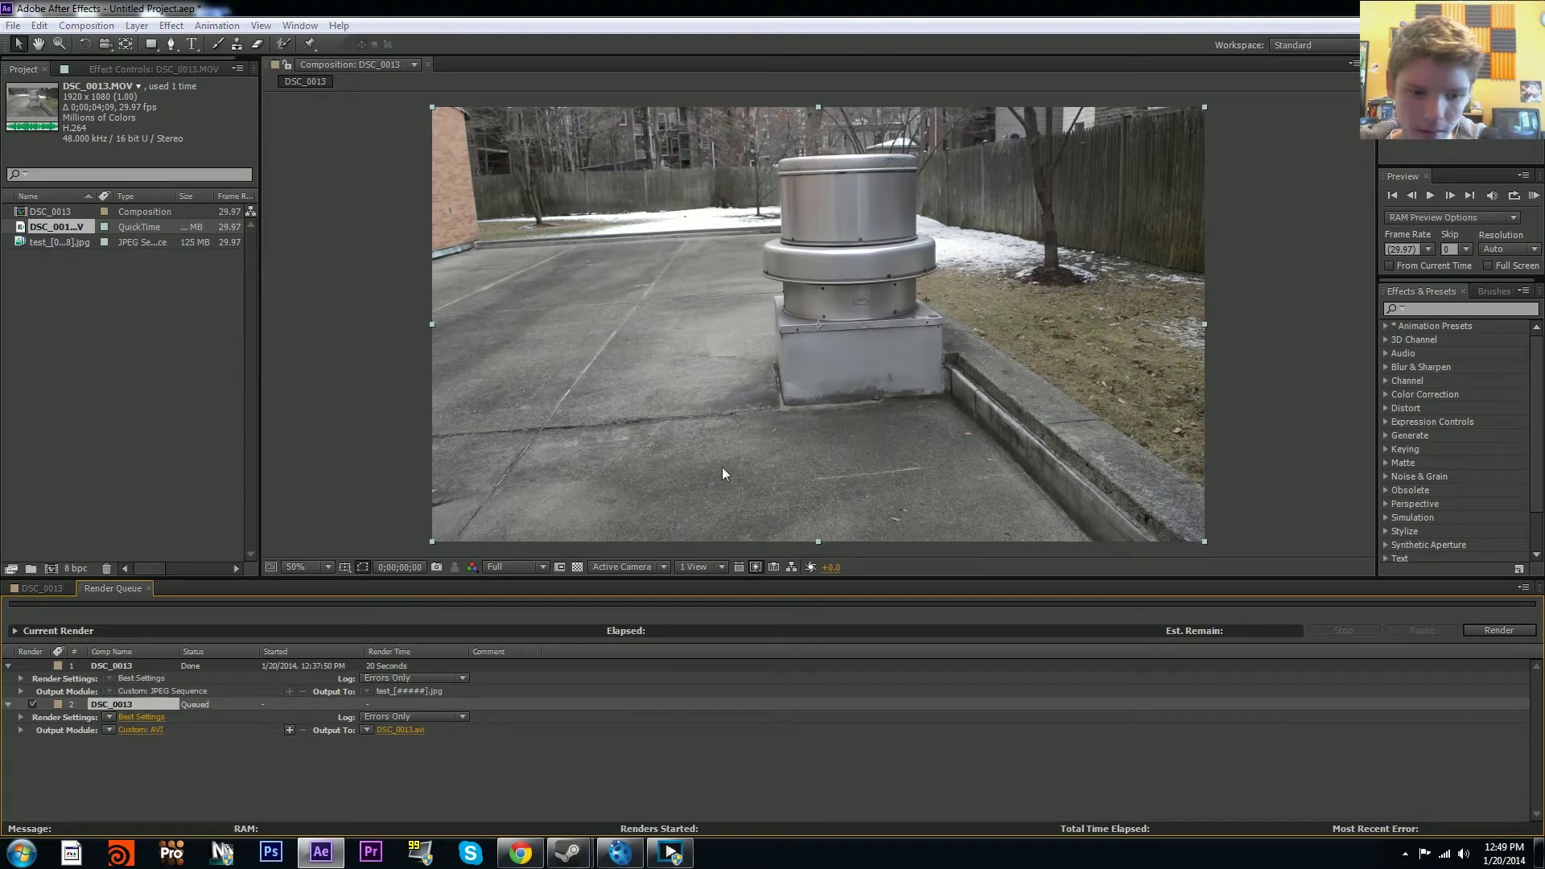
pyautogui.click(741, 228)
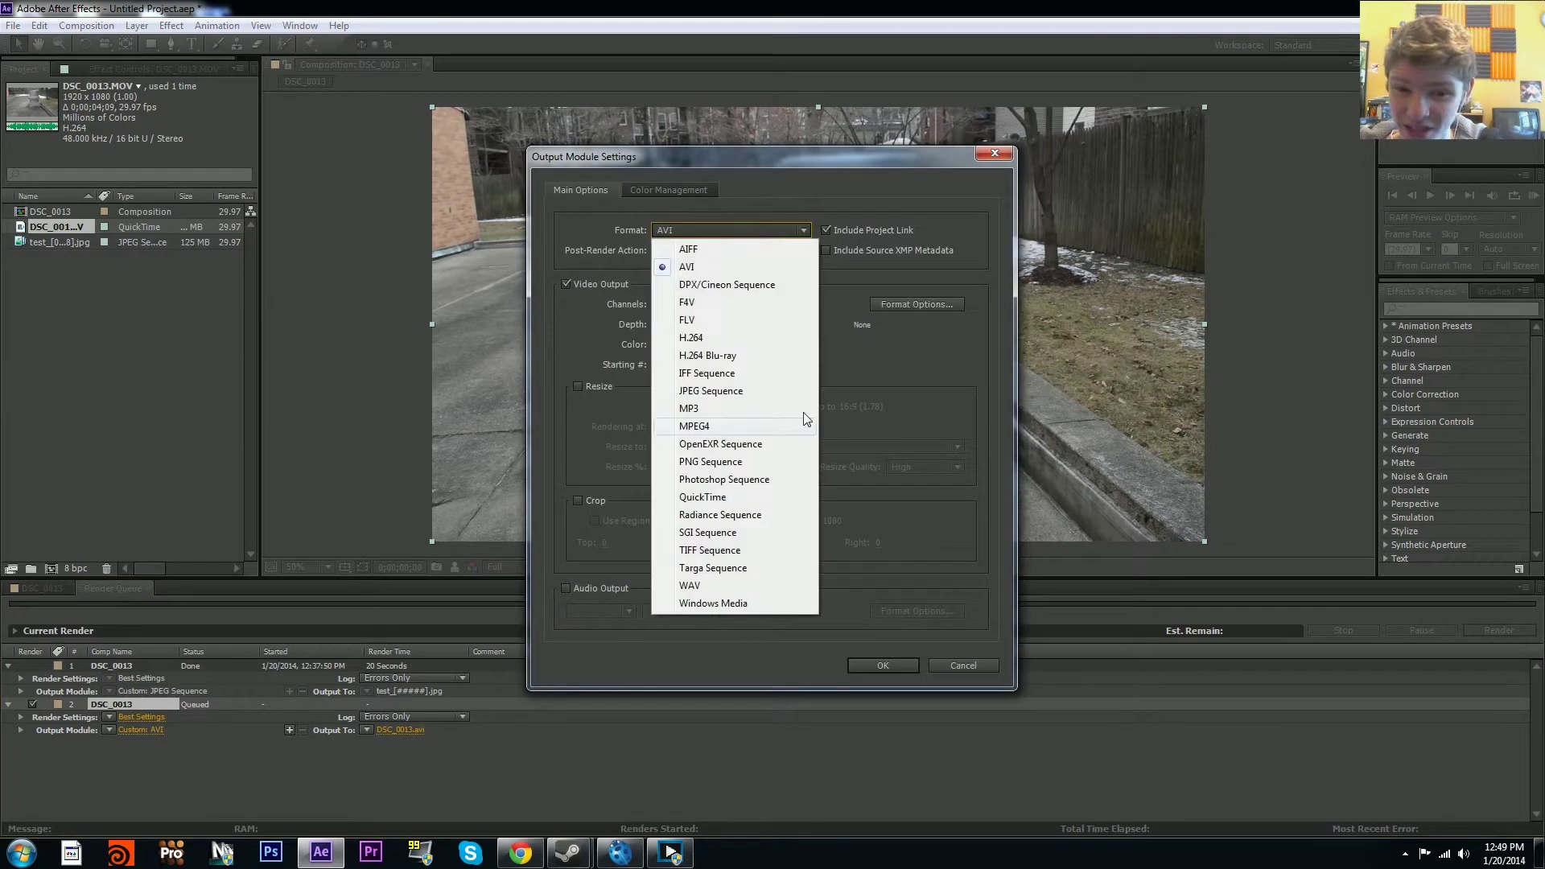
pyautogui.click(728, 394)
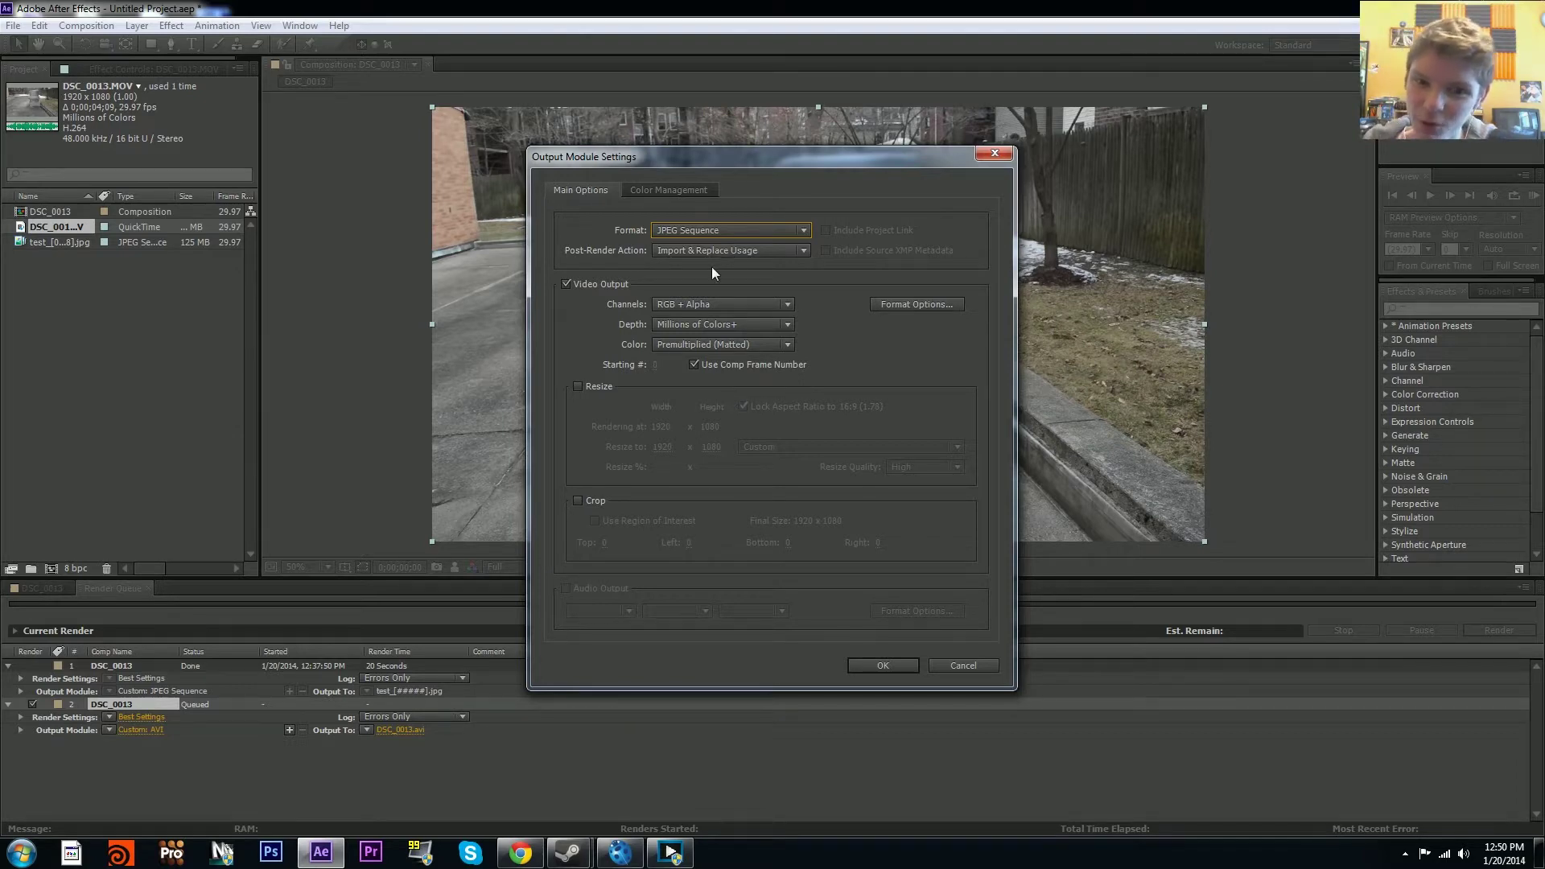
# Step: Confirm the JPEG Sequence output module with Maximum image quality and close the render queue
pyautogui.click(719, 232)
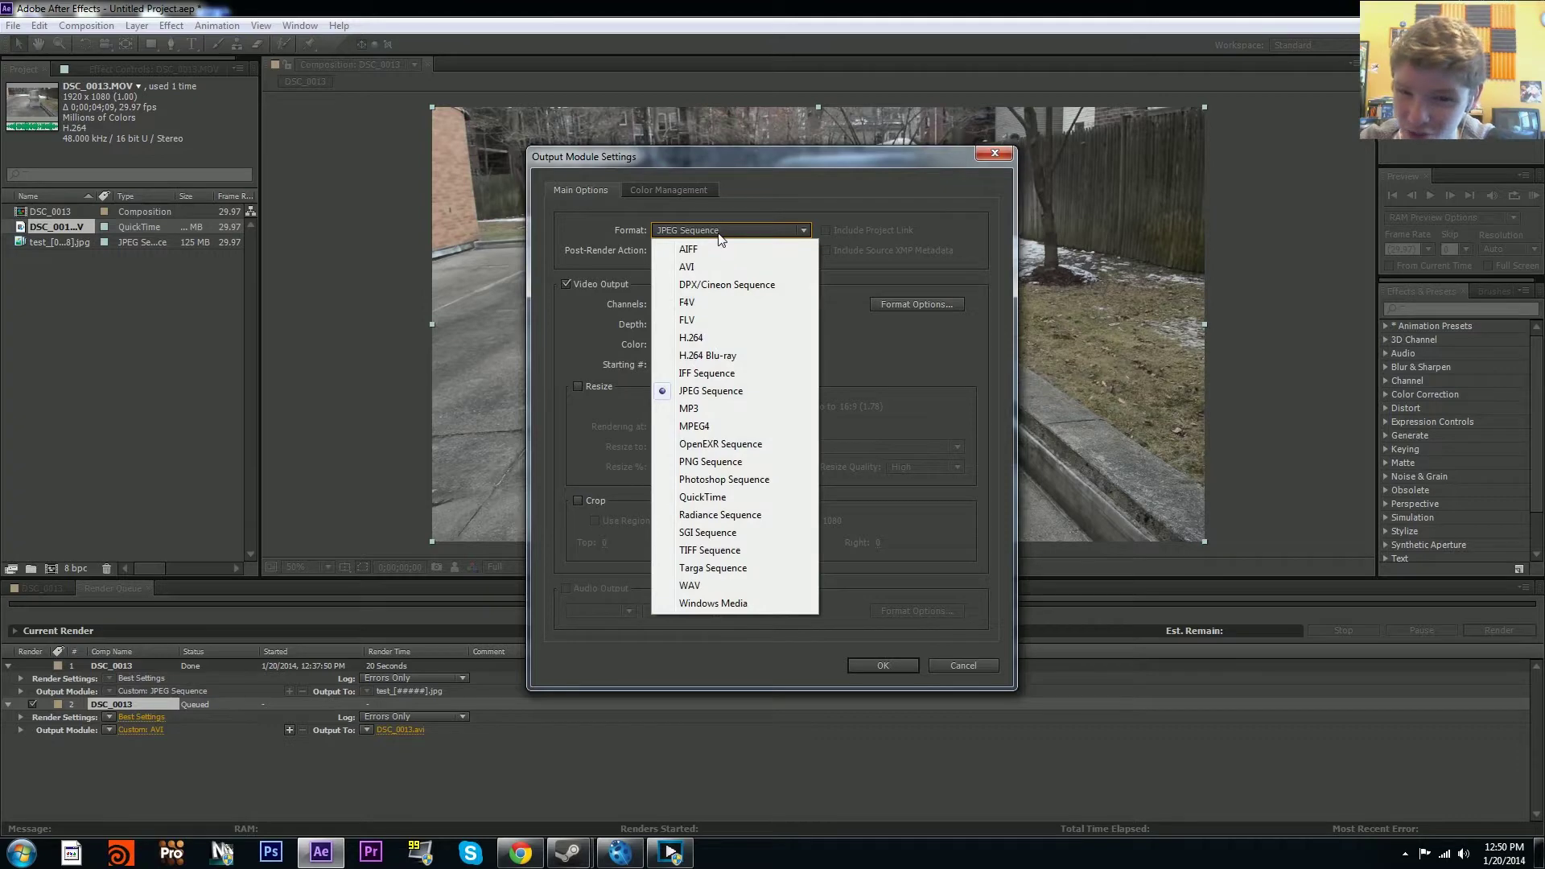
pyautogui.click(697, 394)
pyautogui.click(919, 303)
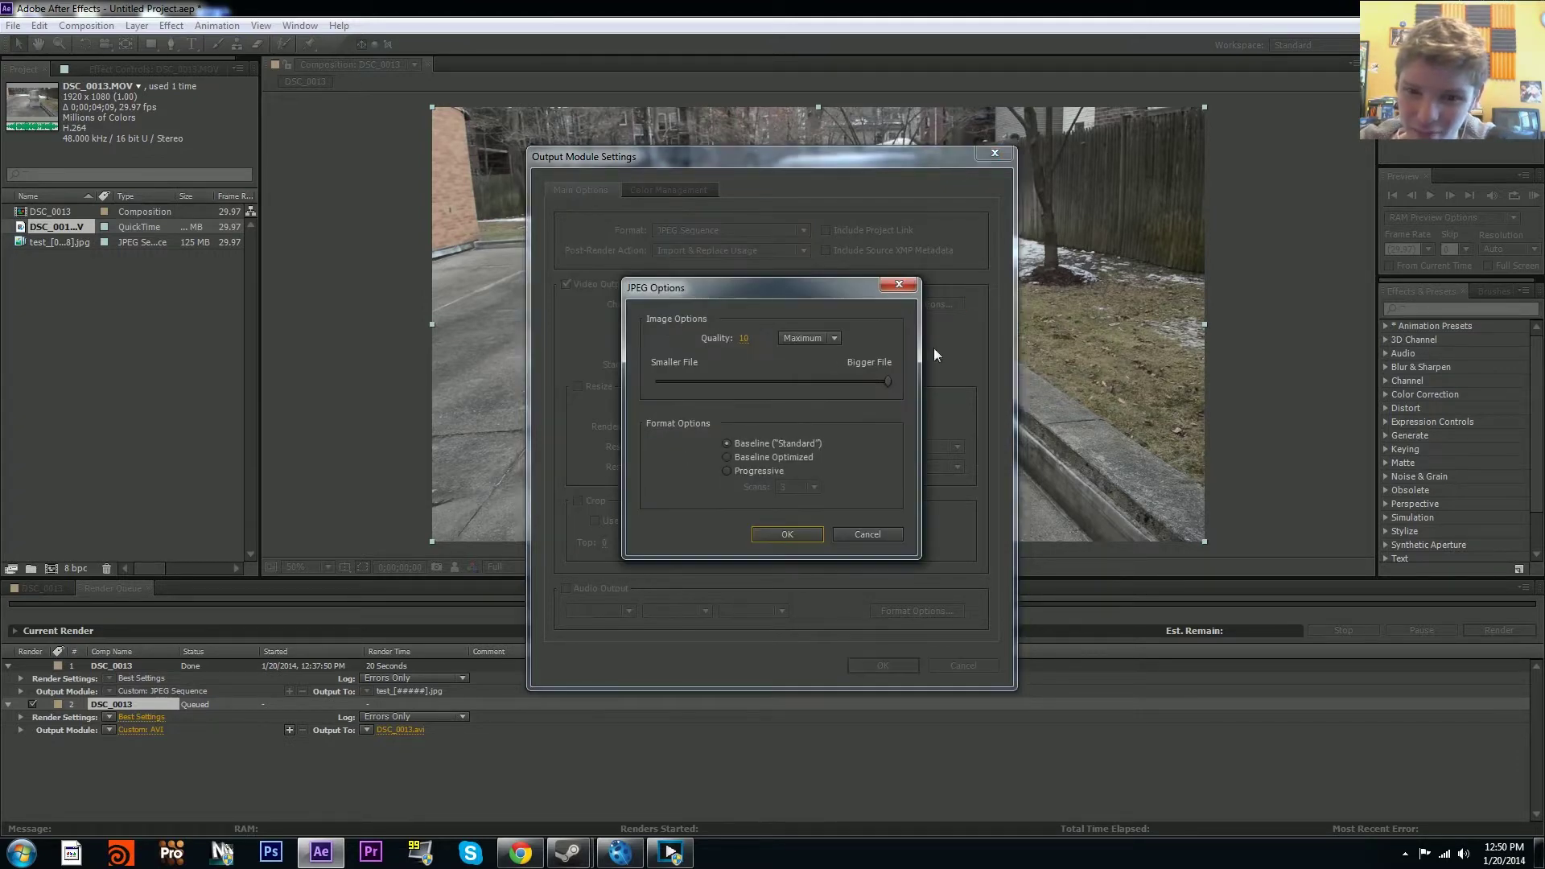
pyautogui.click(799, 532)
pyautogui.click(869, 665)
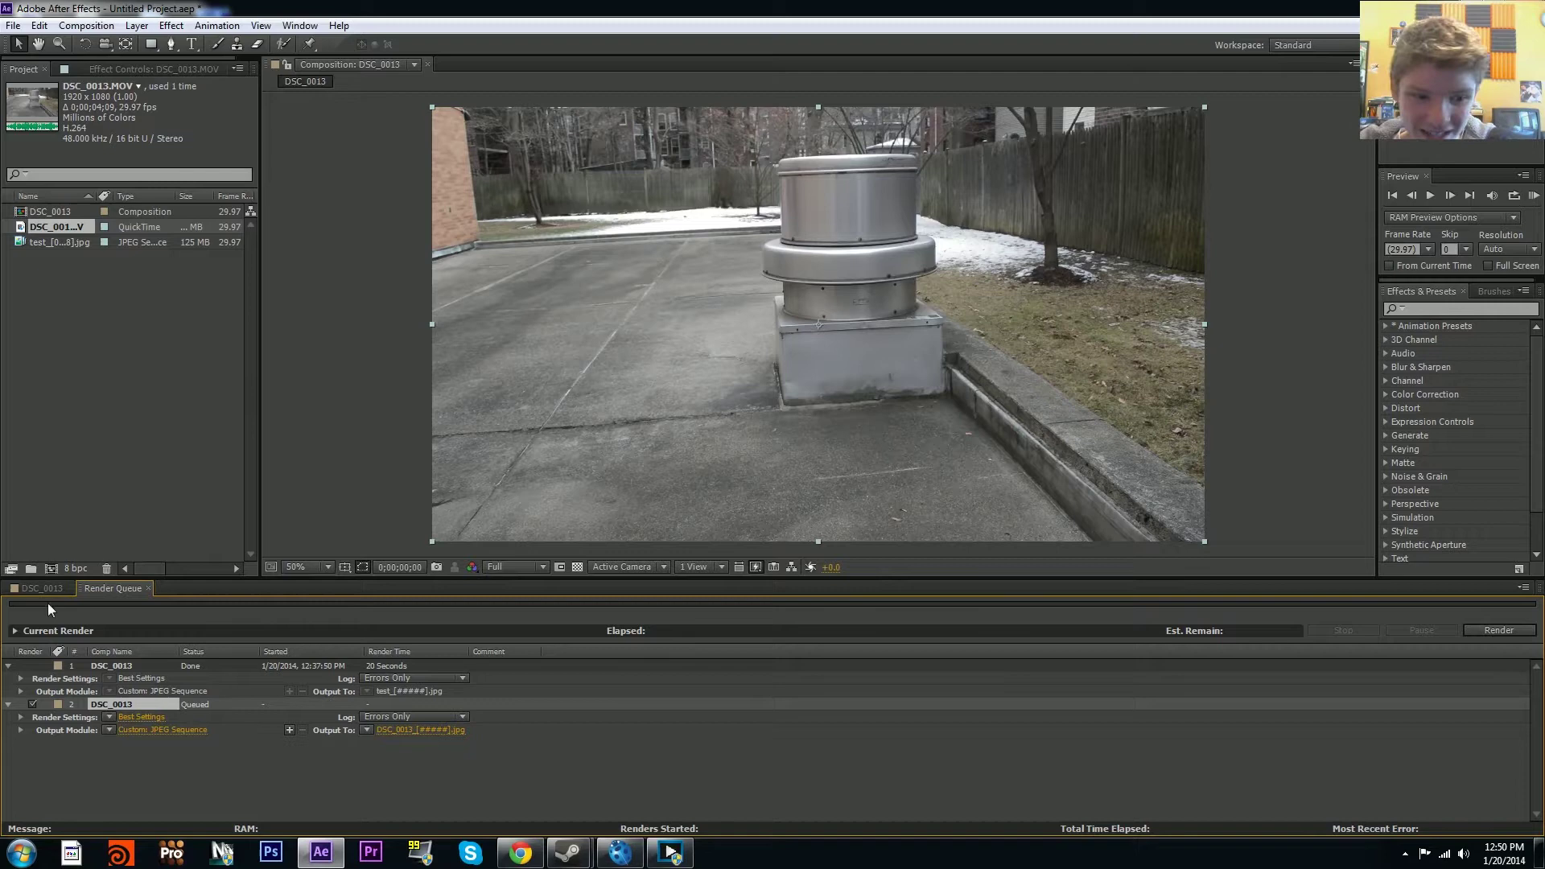
pyautogui.click(147, 588)
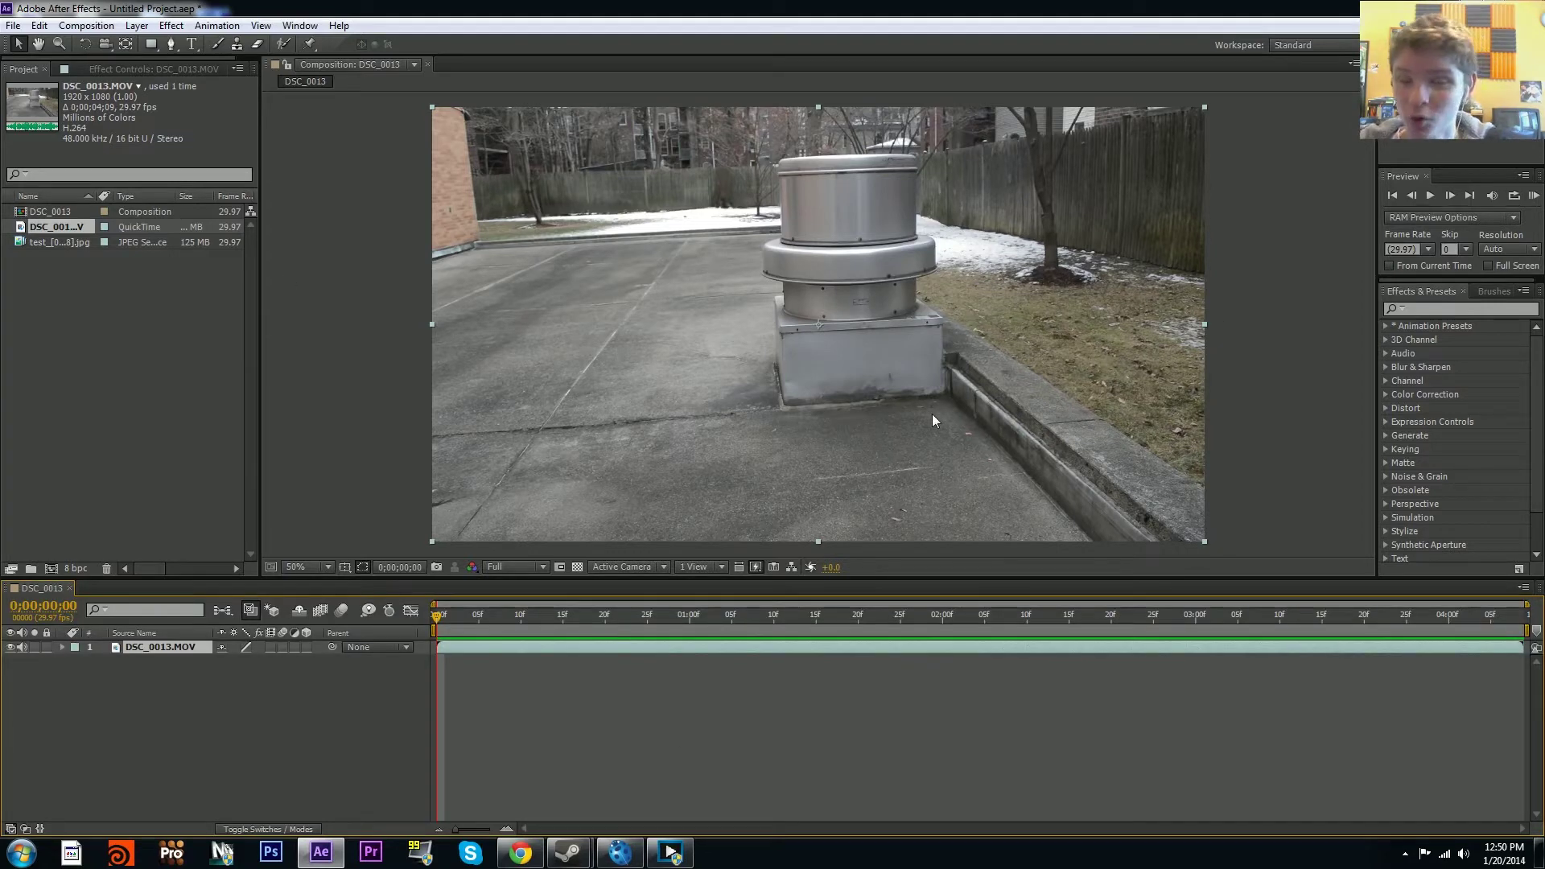
# Step: Switch to boujou and load the image sequence starting at test_00000.jpg from the Desktop's test sequence folder
pyautogui.click(620, 852)
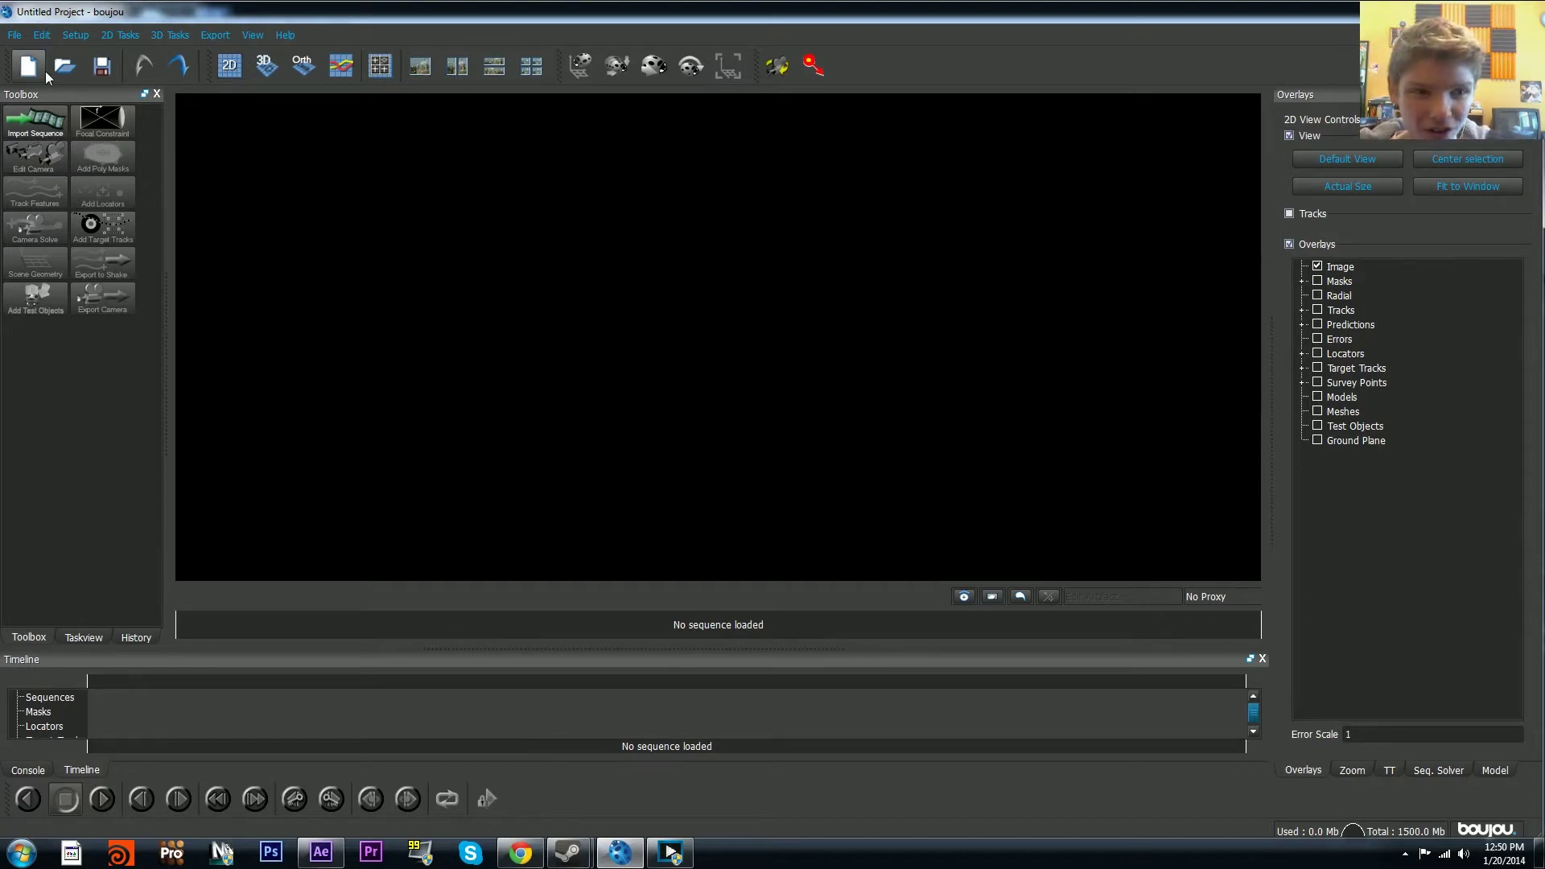
pyautogui.click(35, 120)
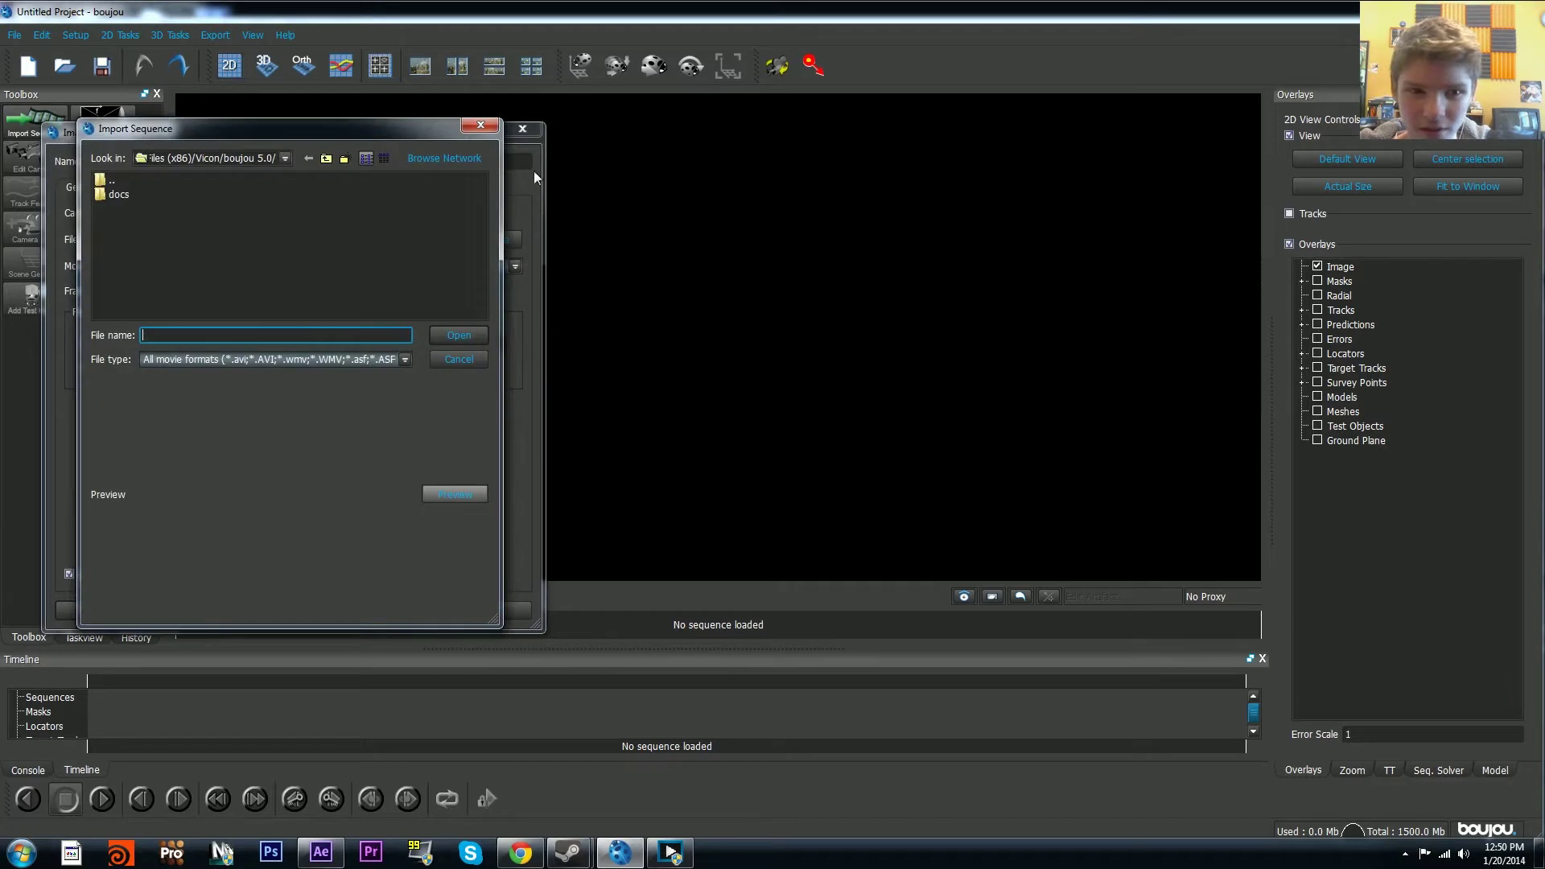
pyautogui.click(444, 158)
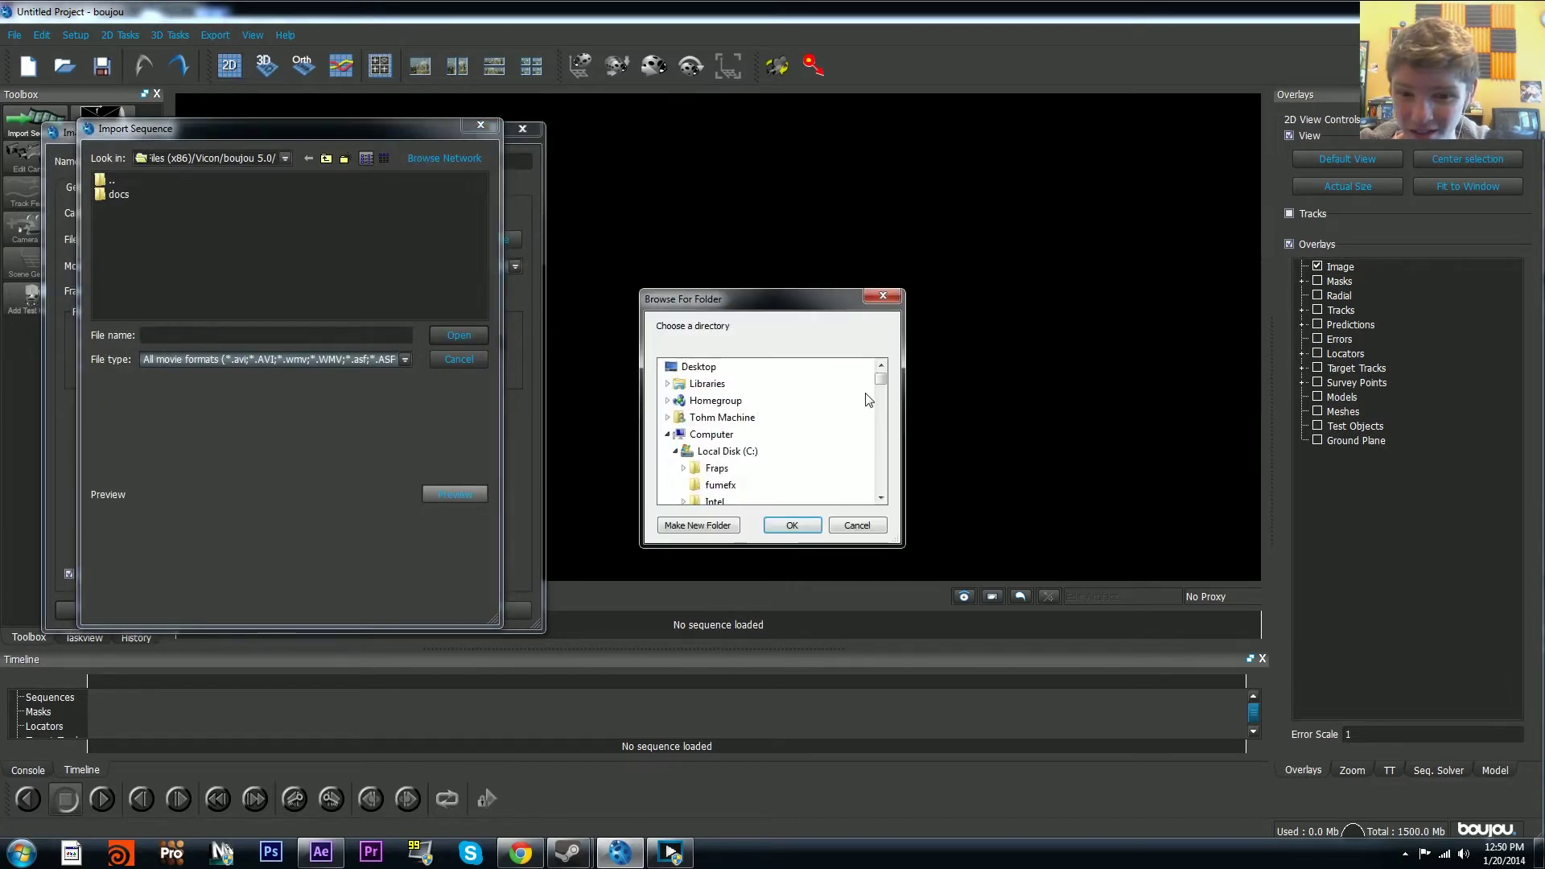
pyautogui.moveTo(881, 378); pyautogui.dragTo(883, 509)
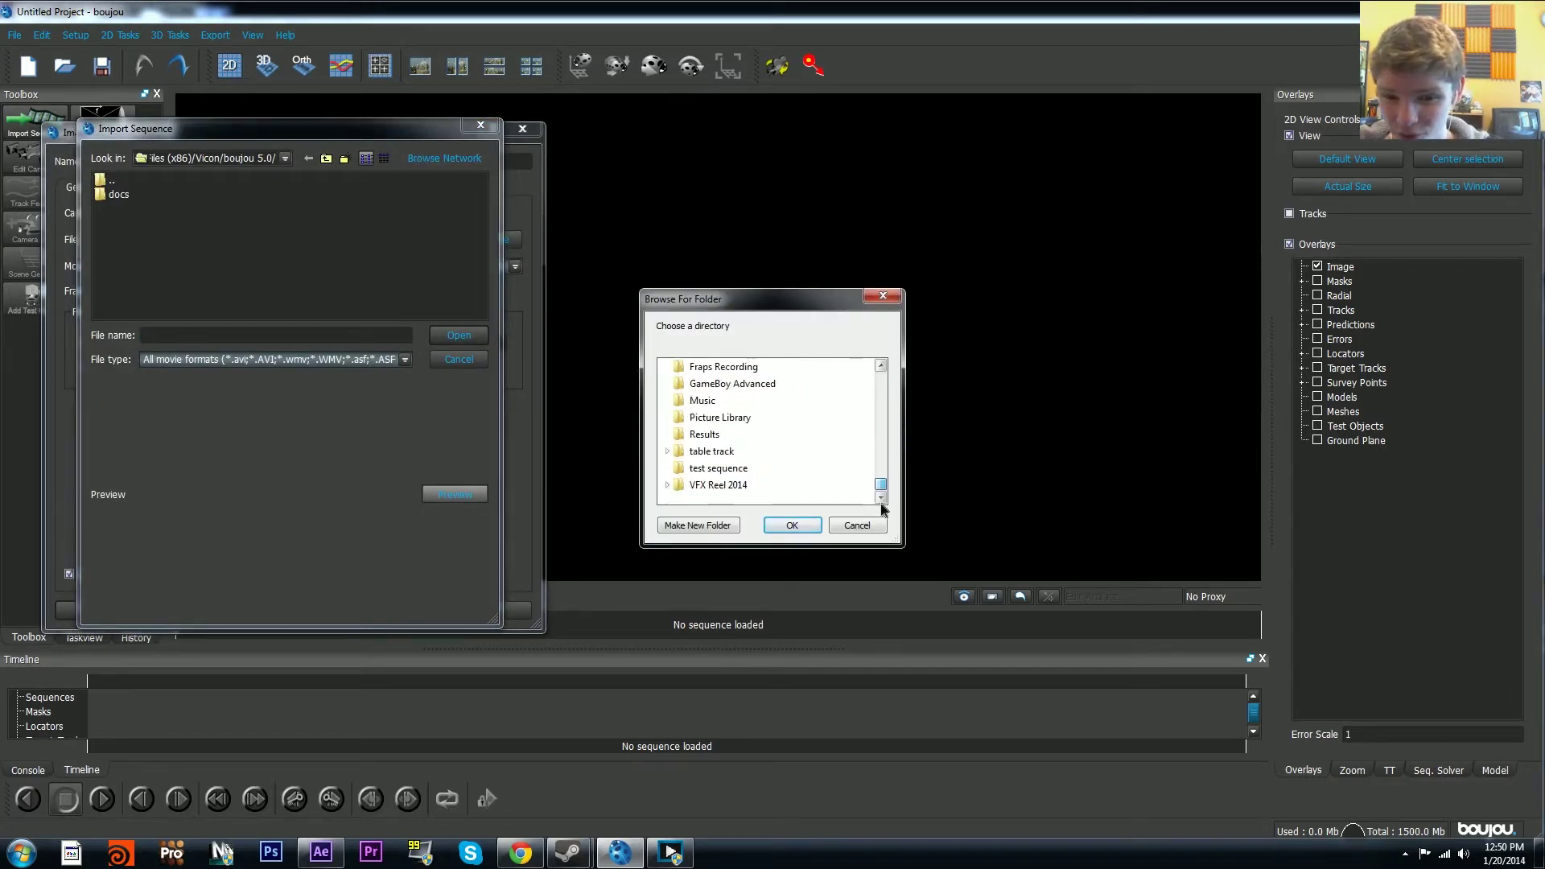
pyautogui.click(717, 469)
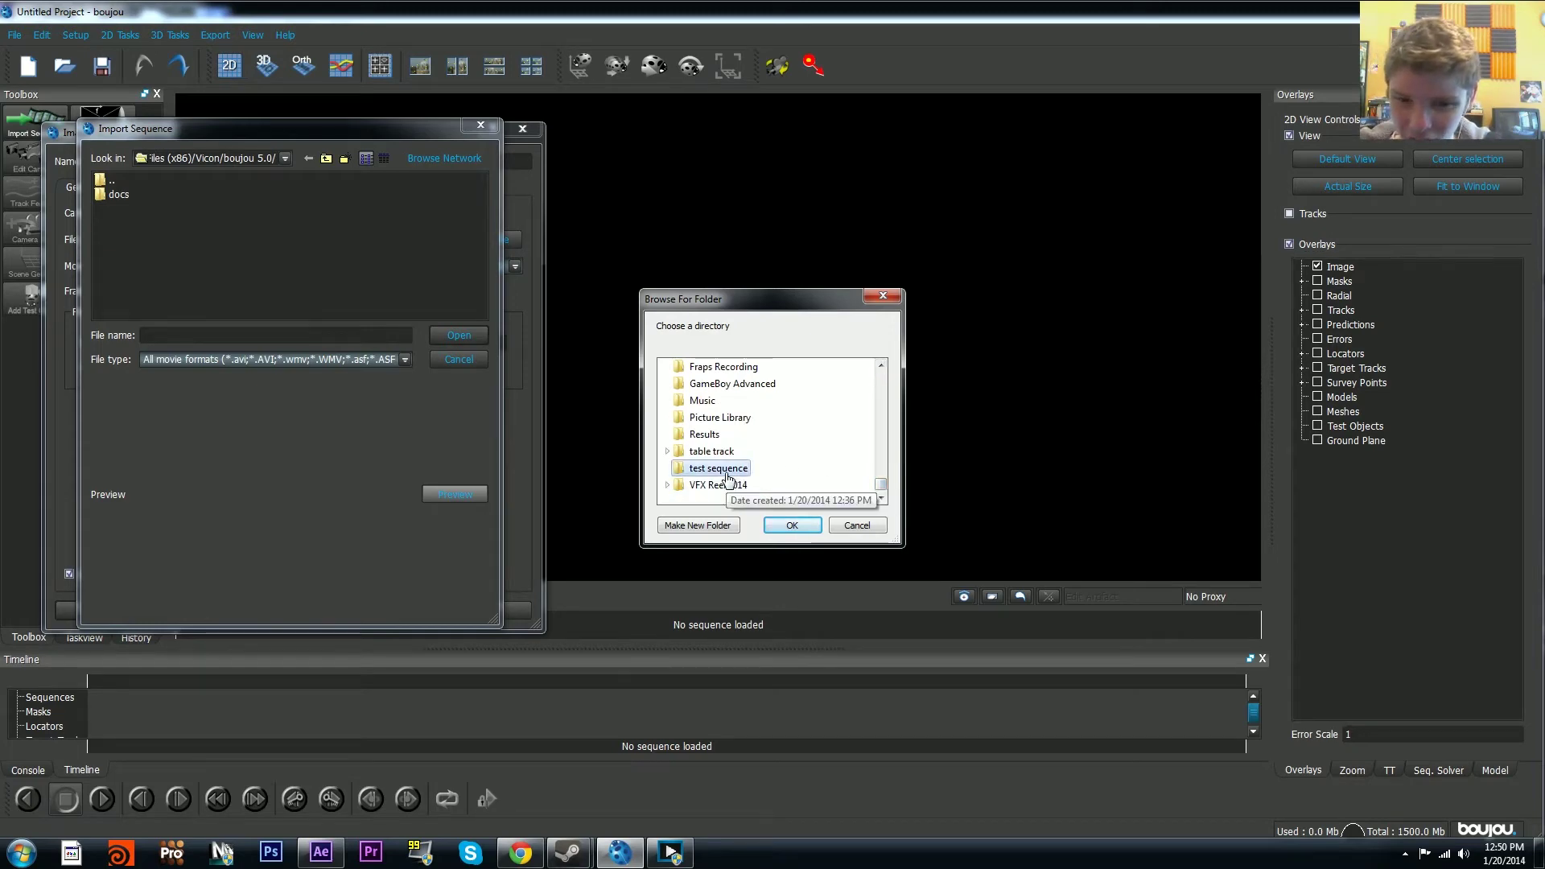
pyautogui.click(790, 526)
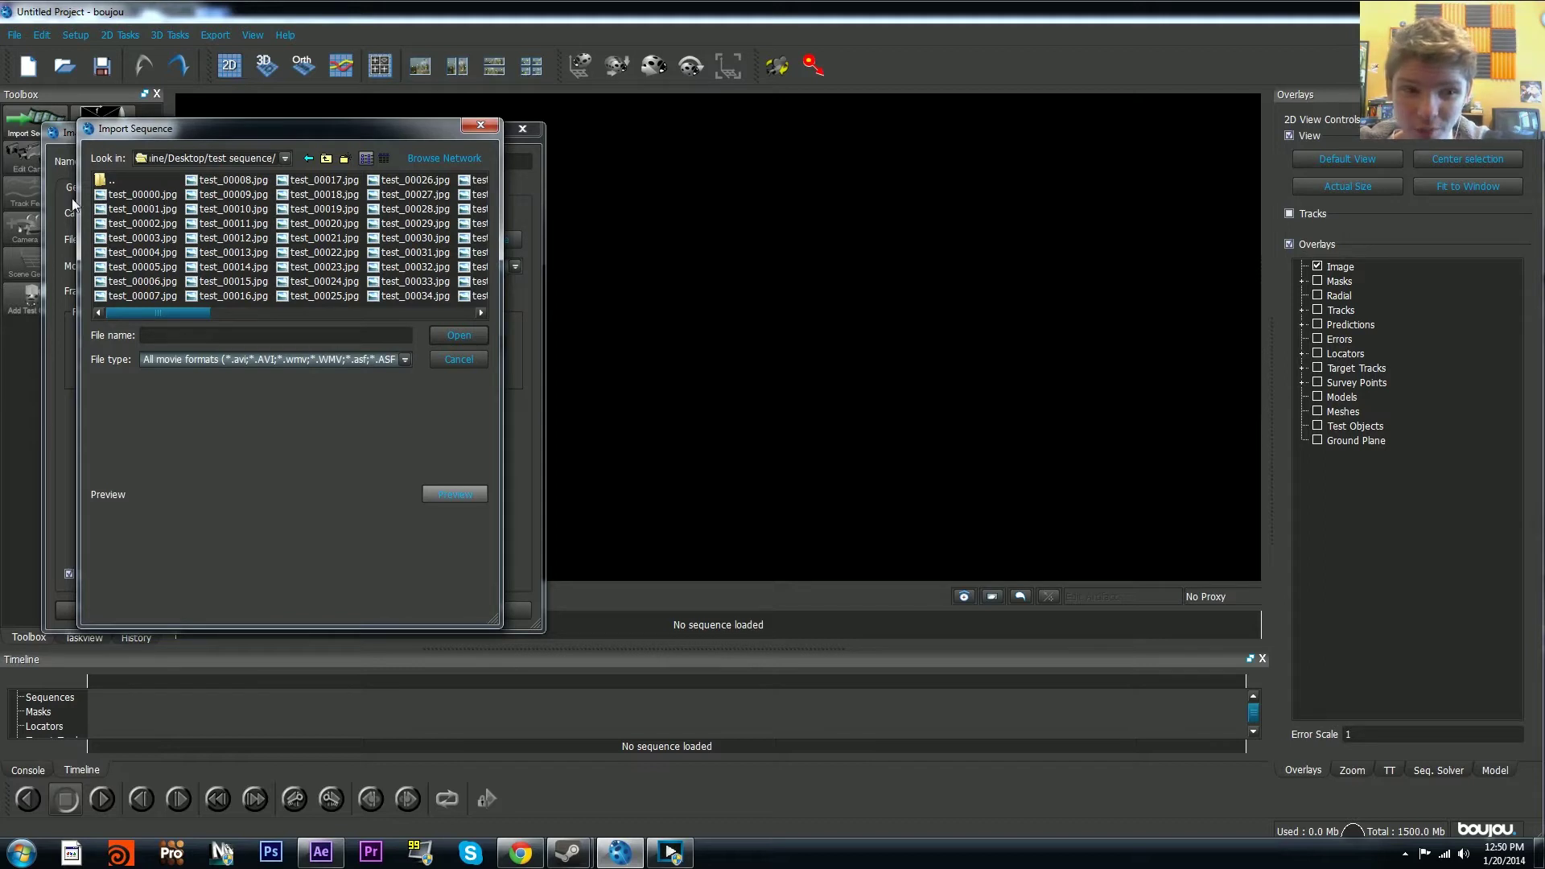
pyautogui.click(132, 196)
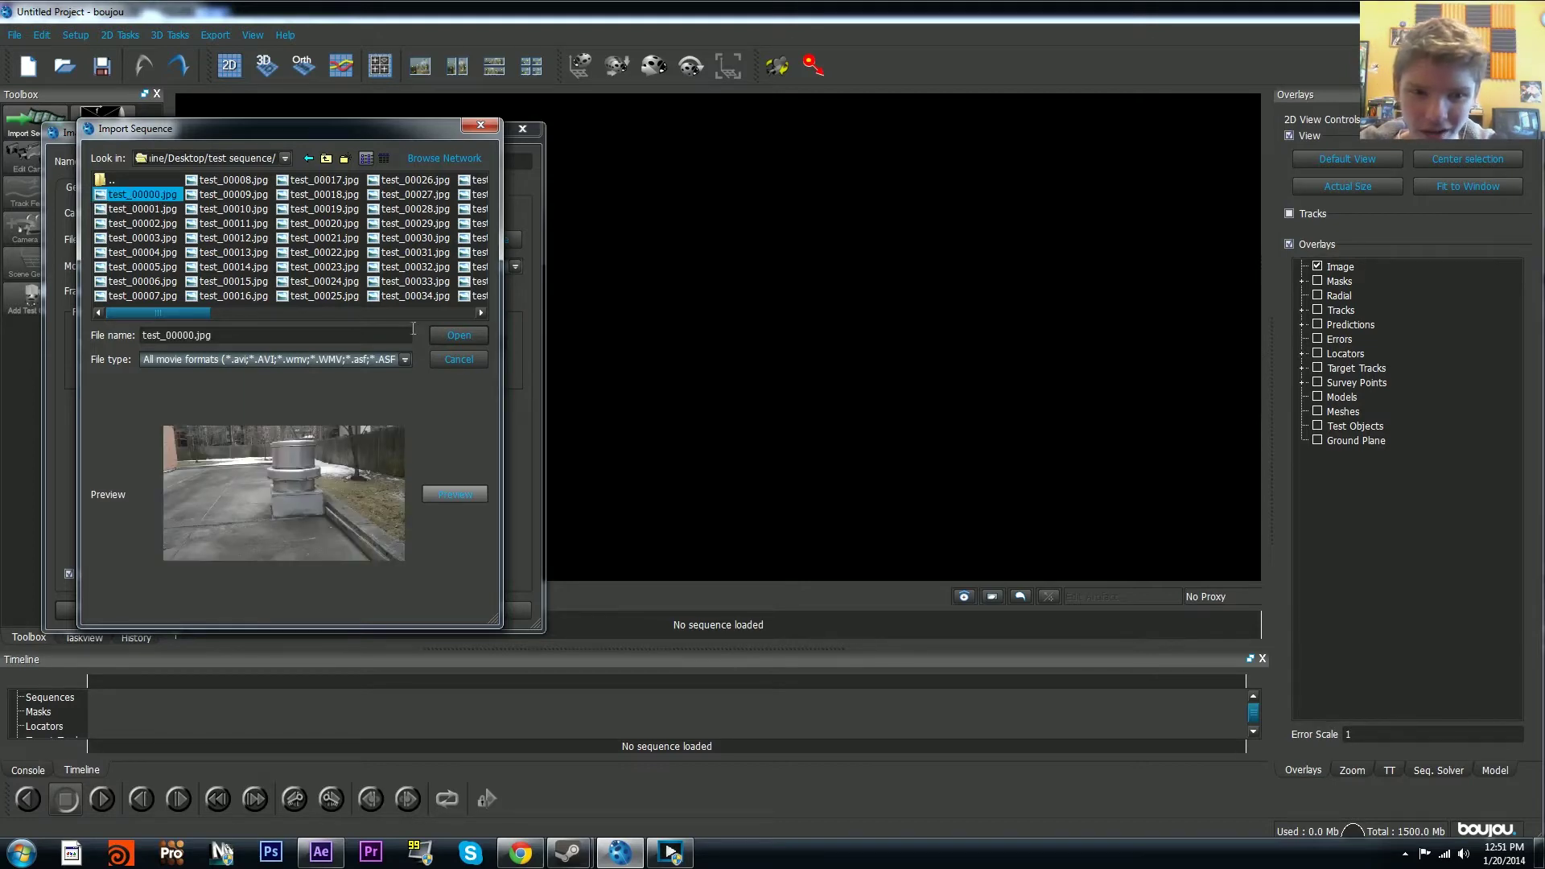
pyautogui.click(470, 339)
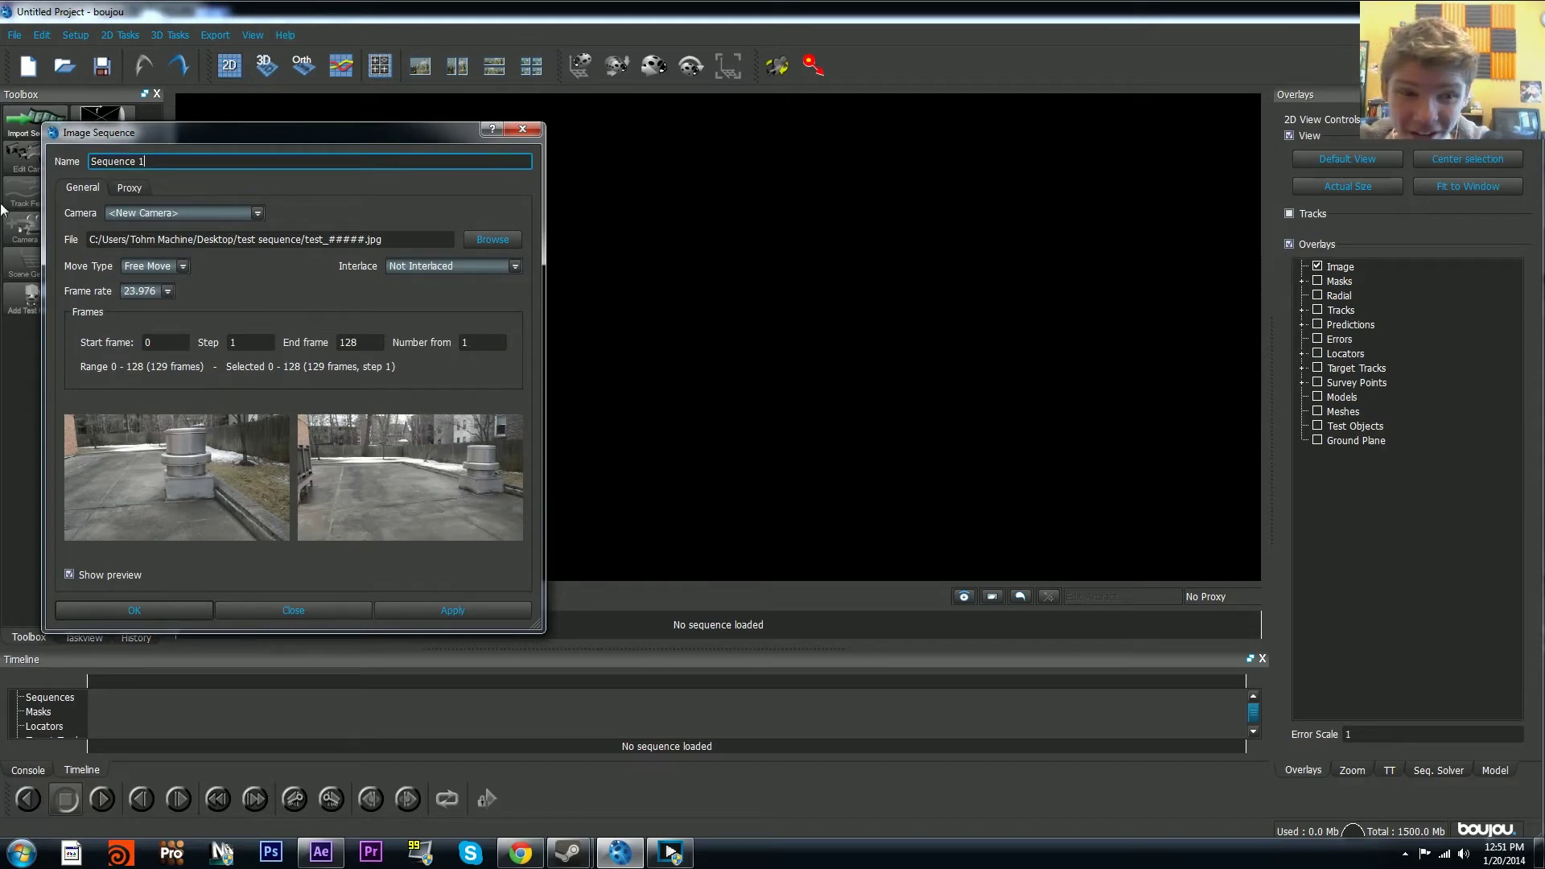
# Step: Number the sequence's frames from 0, set its frame rate to 29.97, and apply the import
pyautogui.click(171, 275)
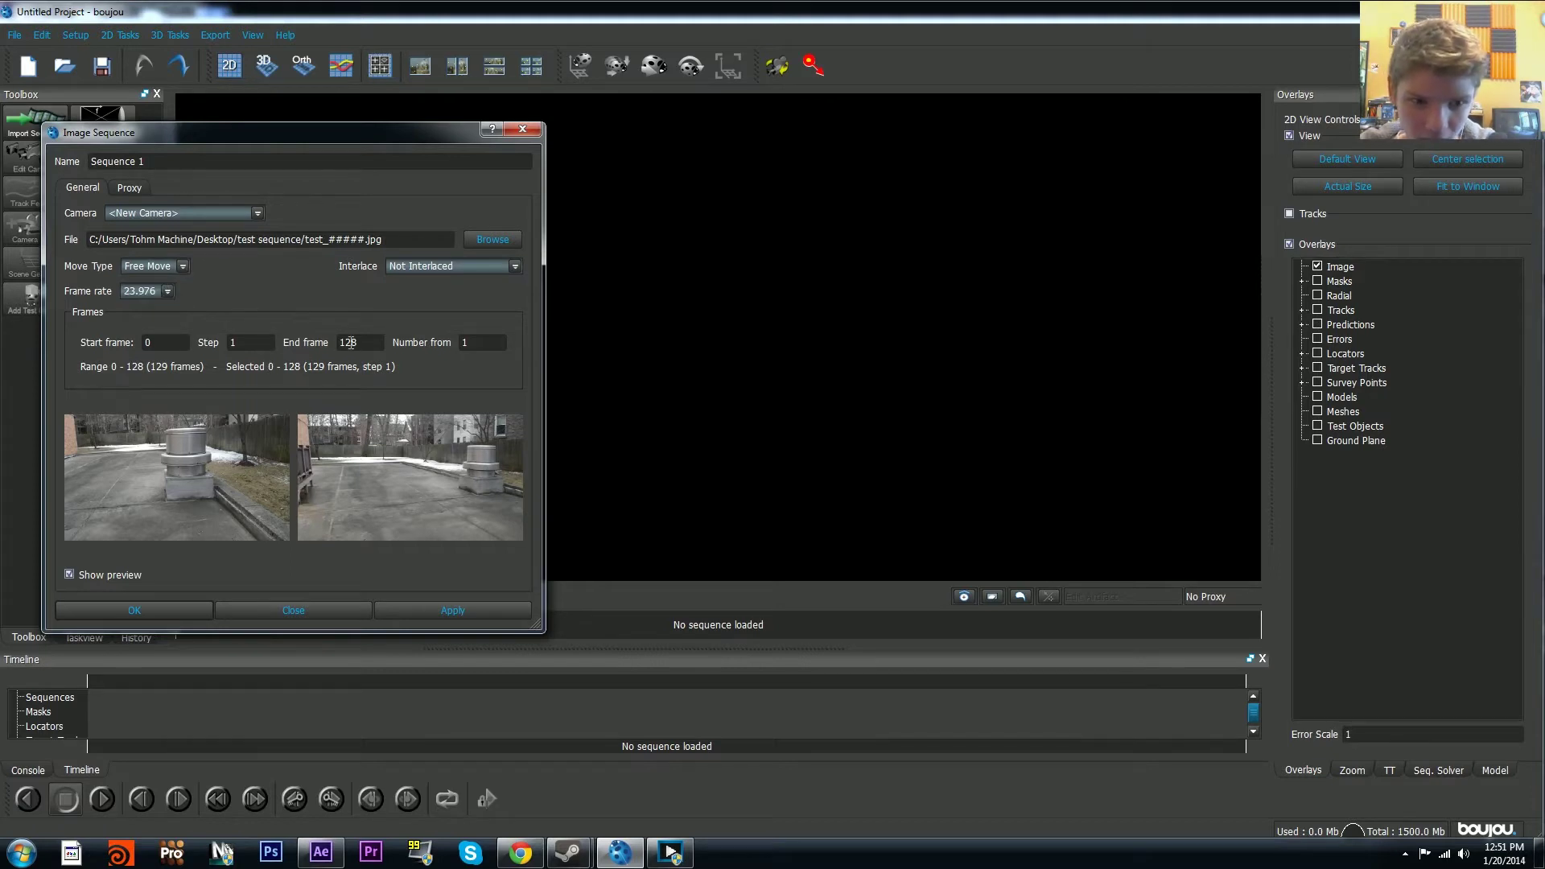
pyautogui.click(266, 342)
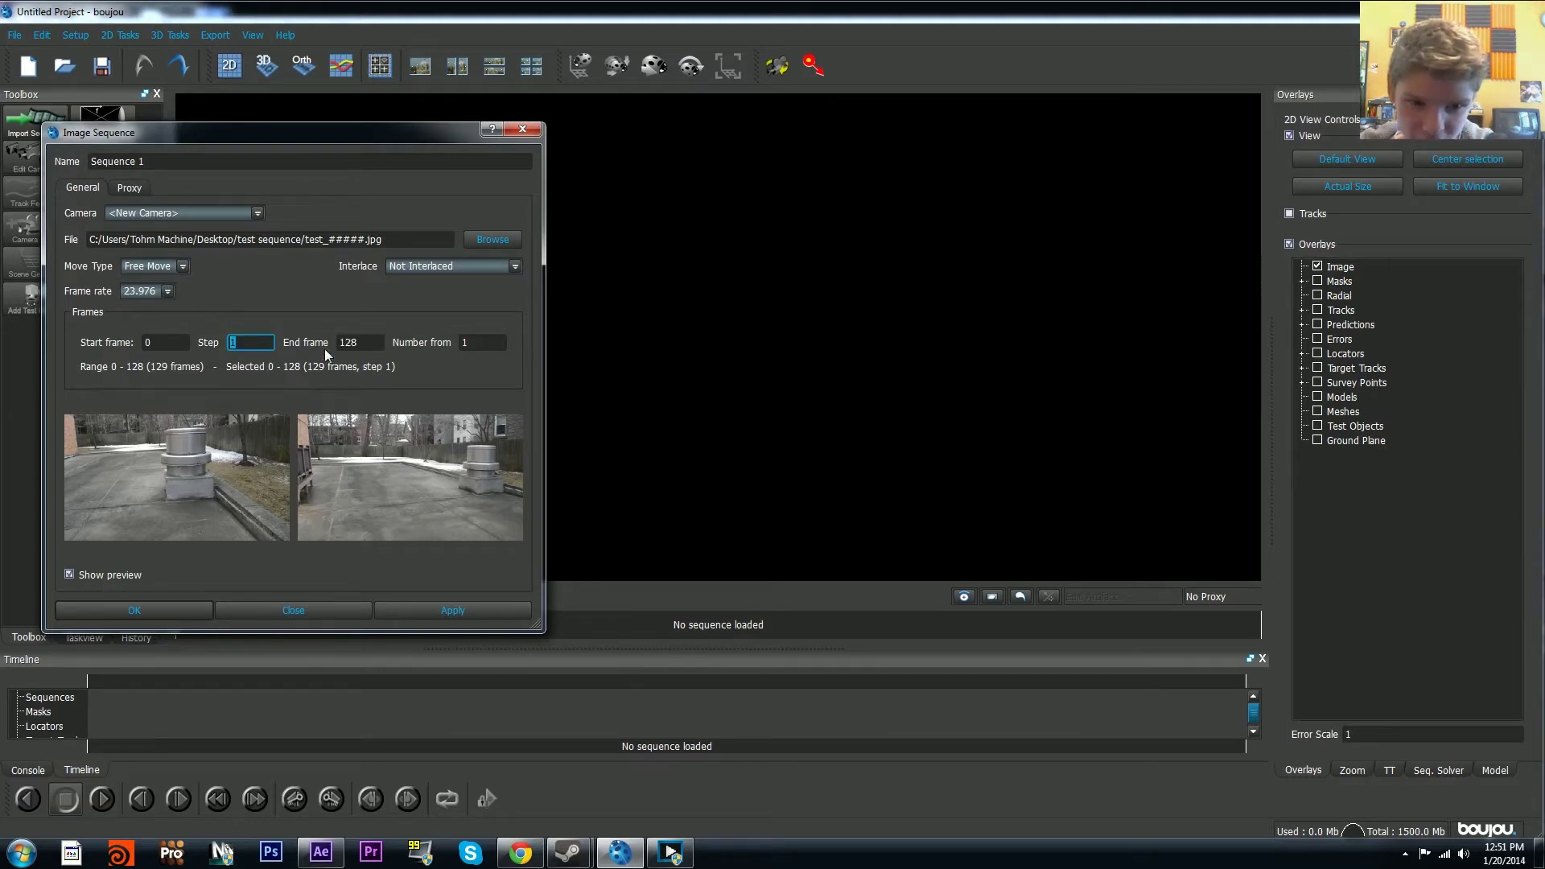
pyautogui.press('Tab')
pyautogui.press('Tab')
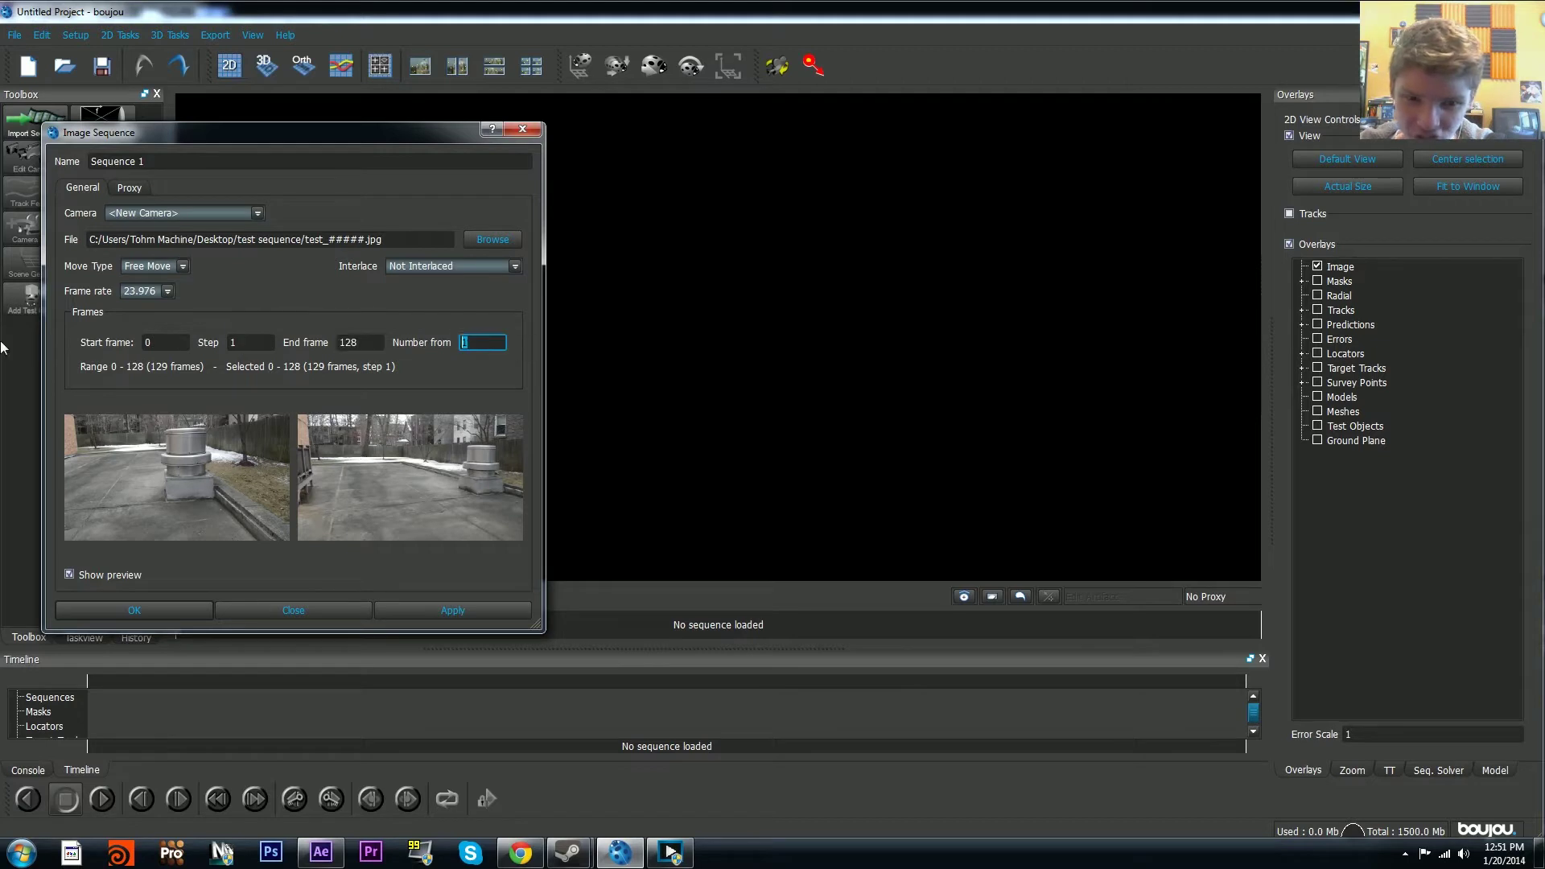
pyautogui.write('0')
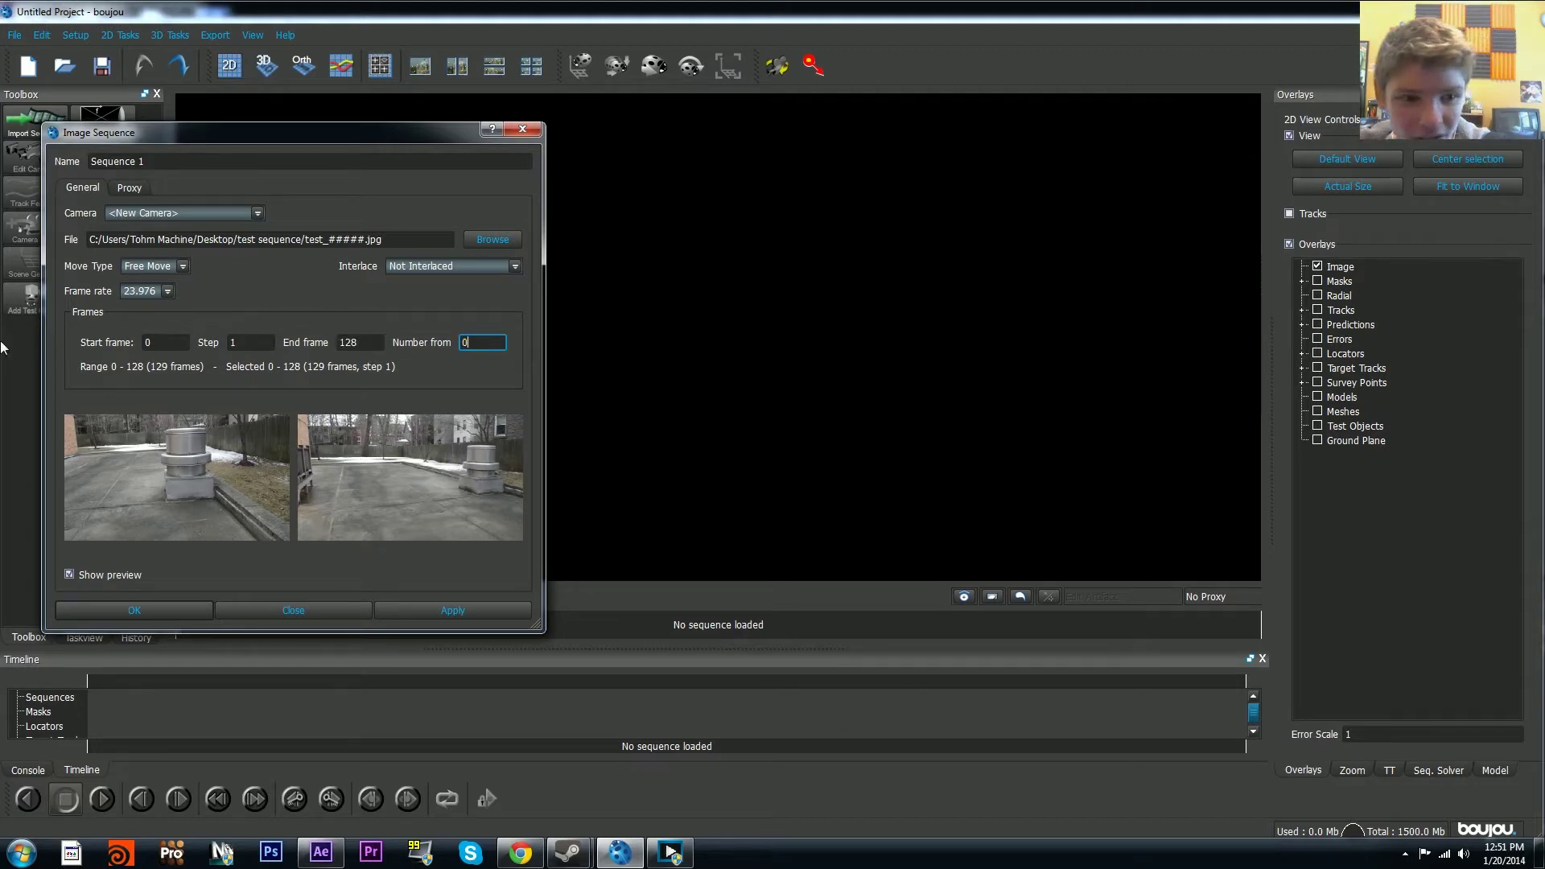
pyautogui.click(143, 291)
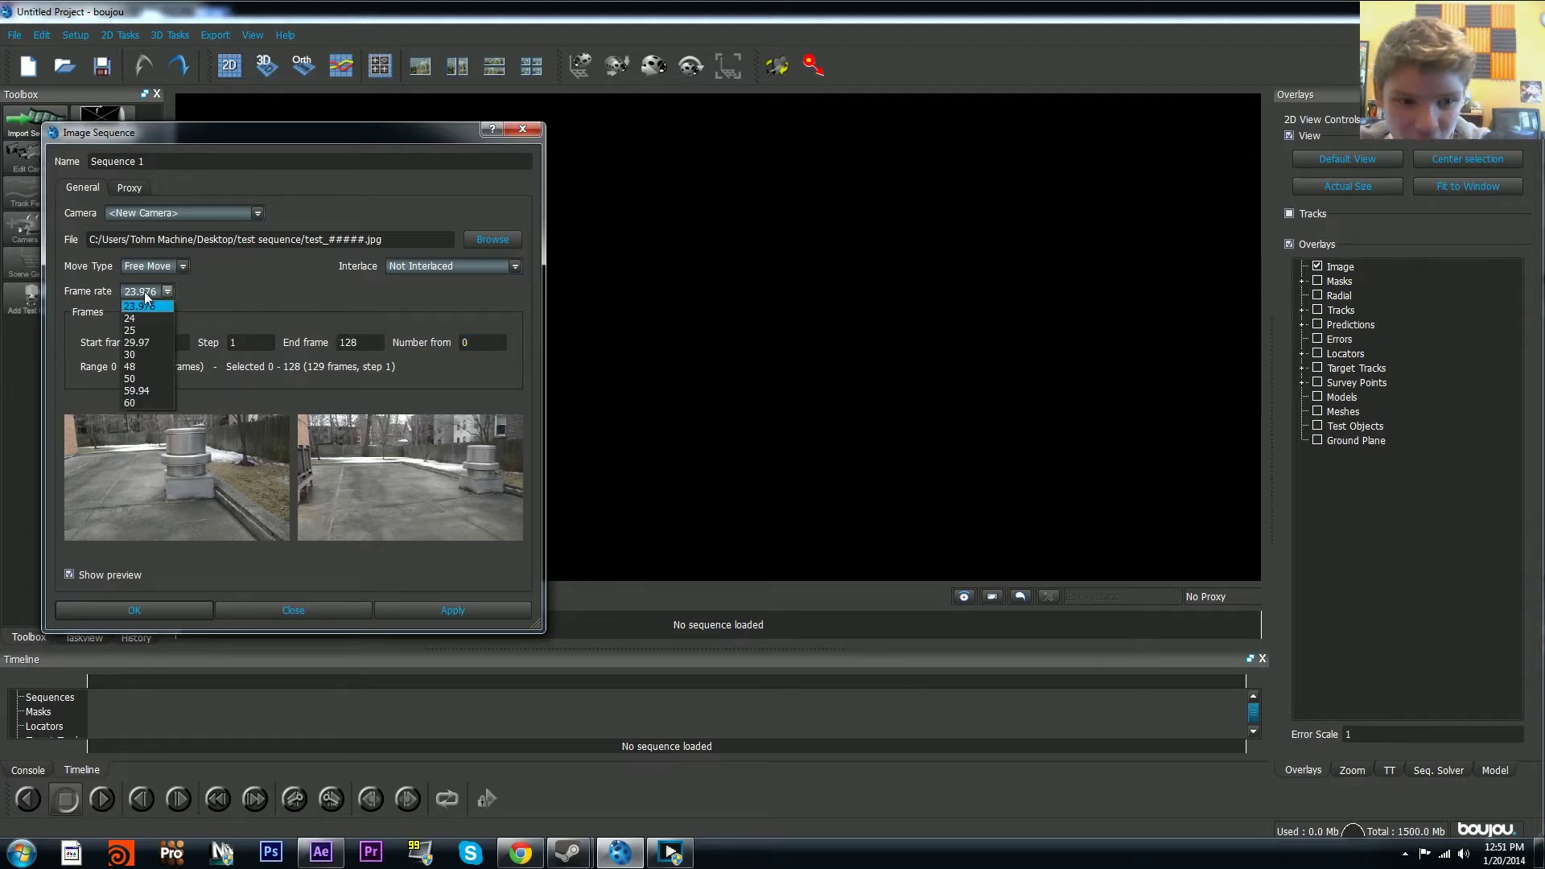
pyautogui.click(141, 339)
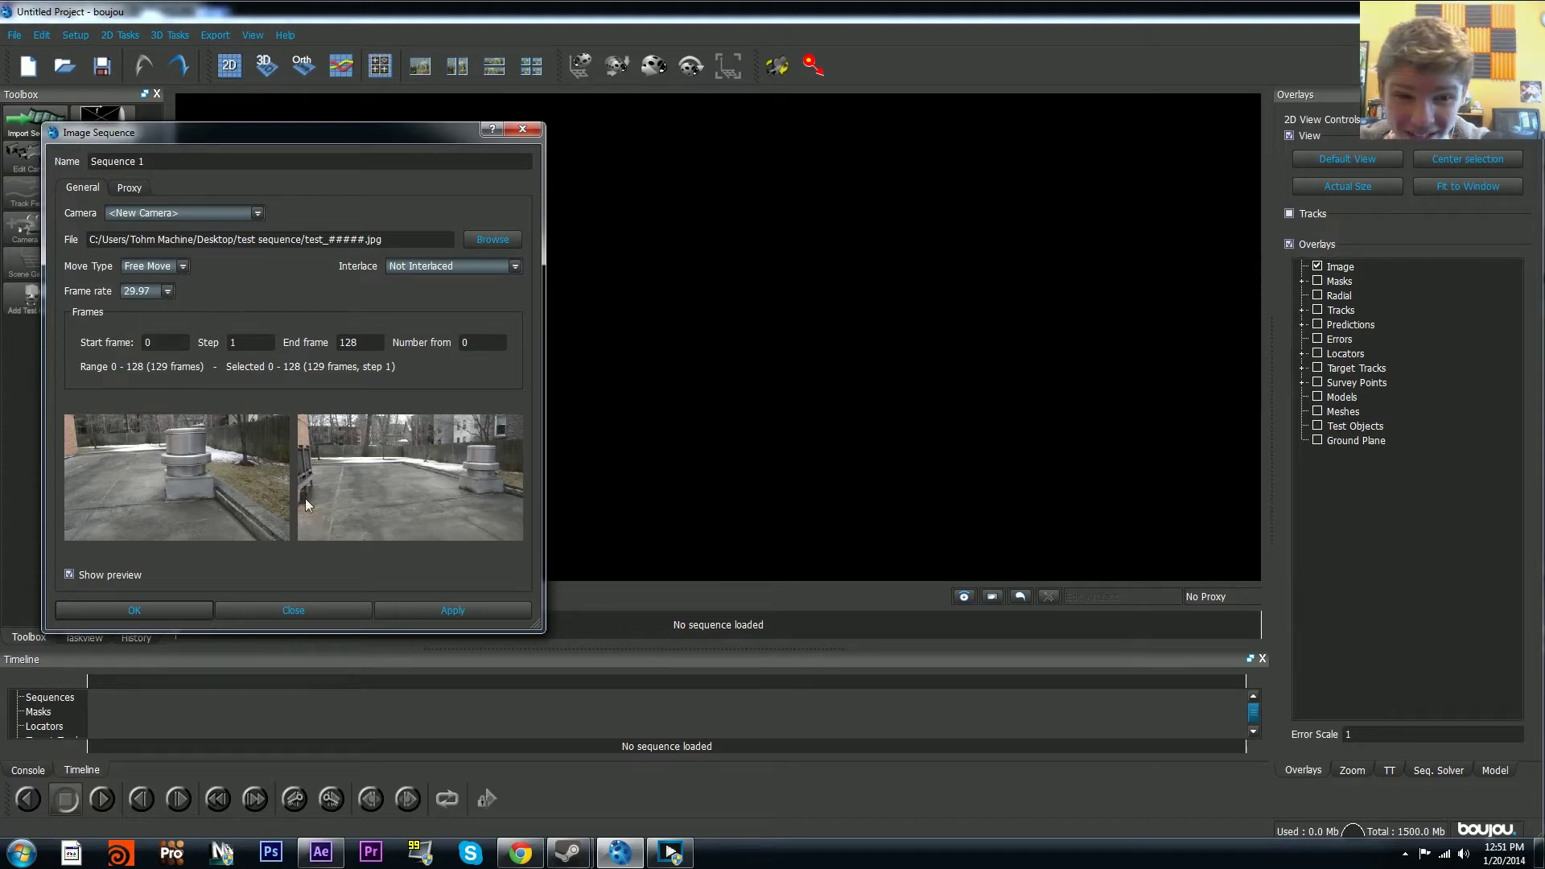
pyautogui.click(423, 603)
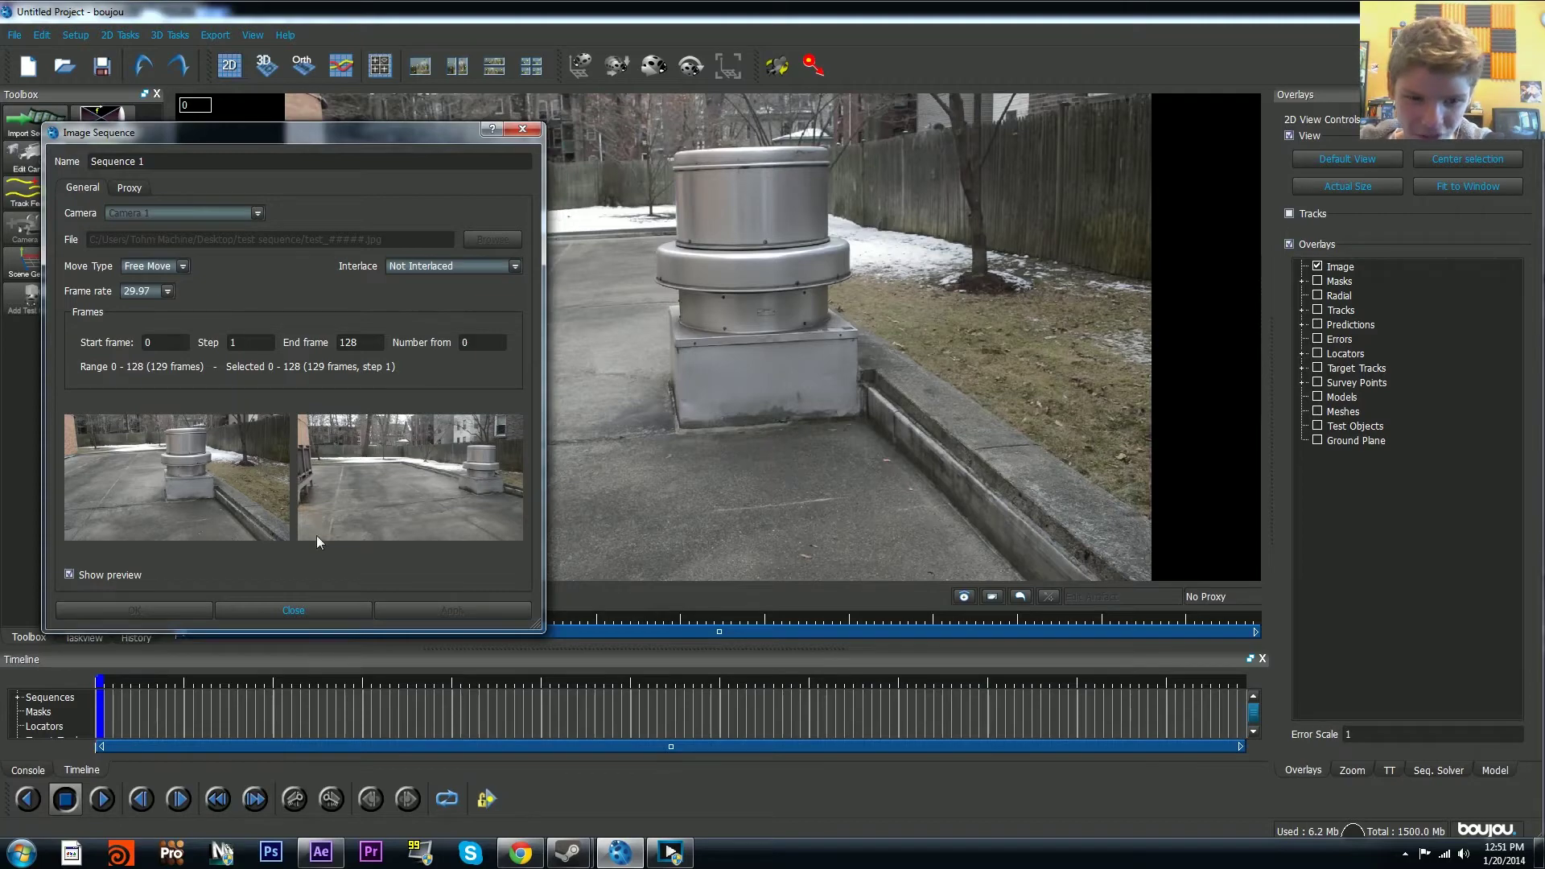
pyautogui.click(309, 607)
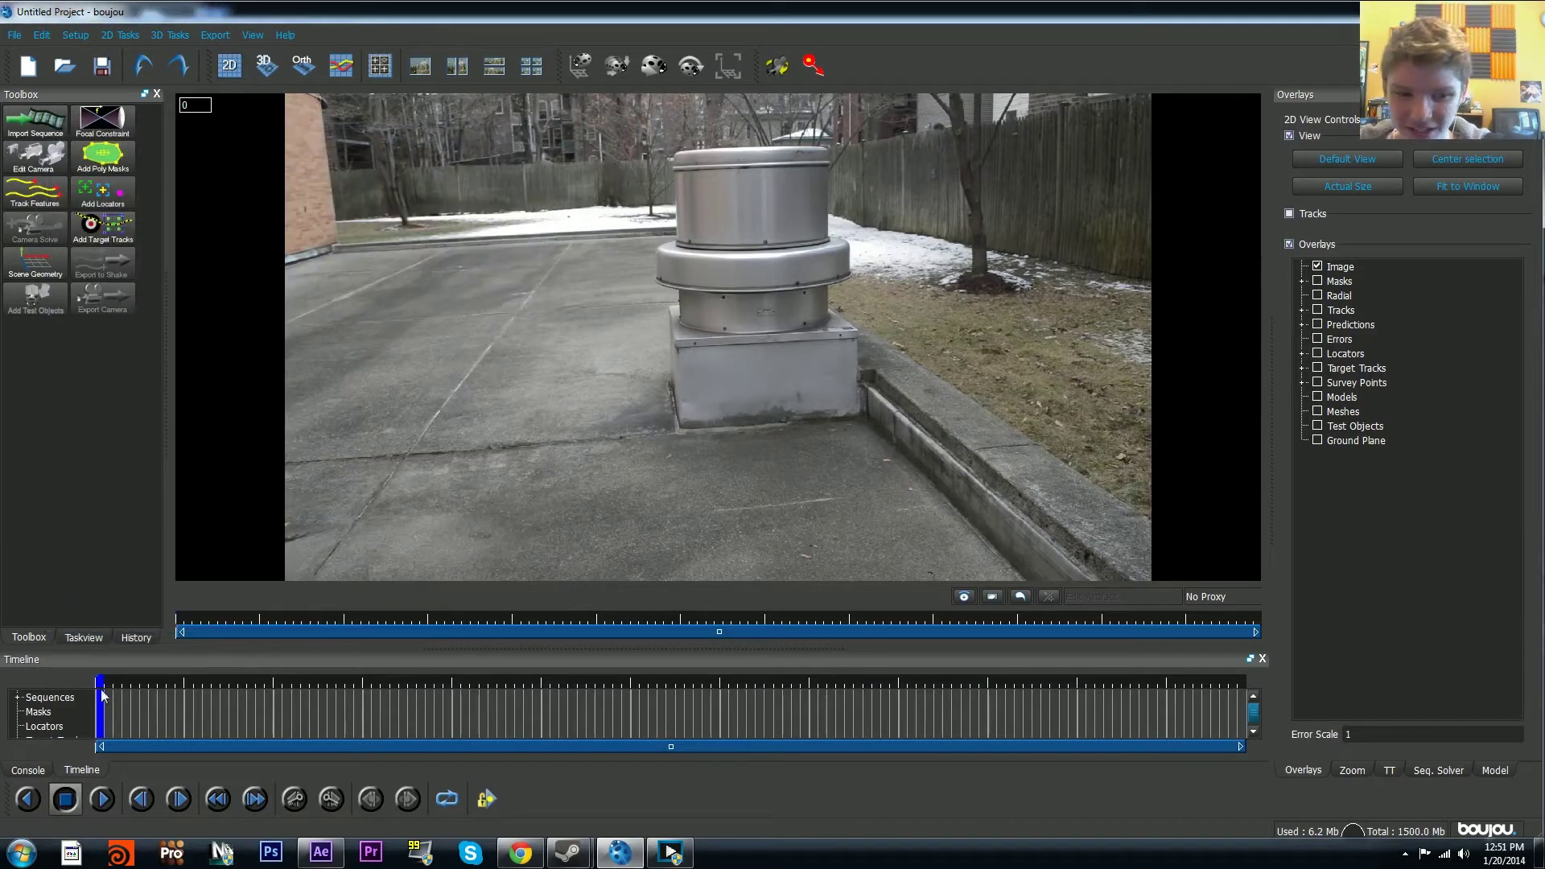
# Step: Track features across all frames of Sequence 1, with the tracking sensitivity raised slightly above its default
pyautogui.moveTo(102, 697); pyautogui.dragTo(0, 657)
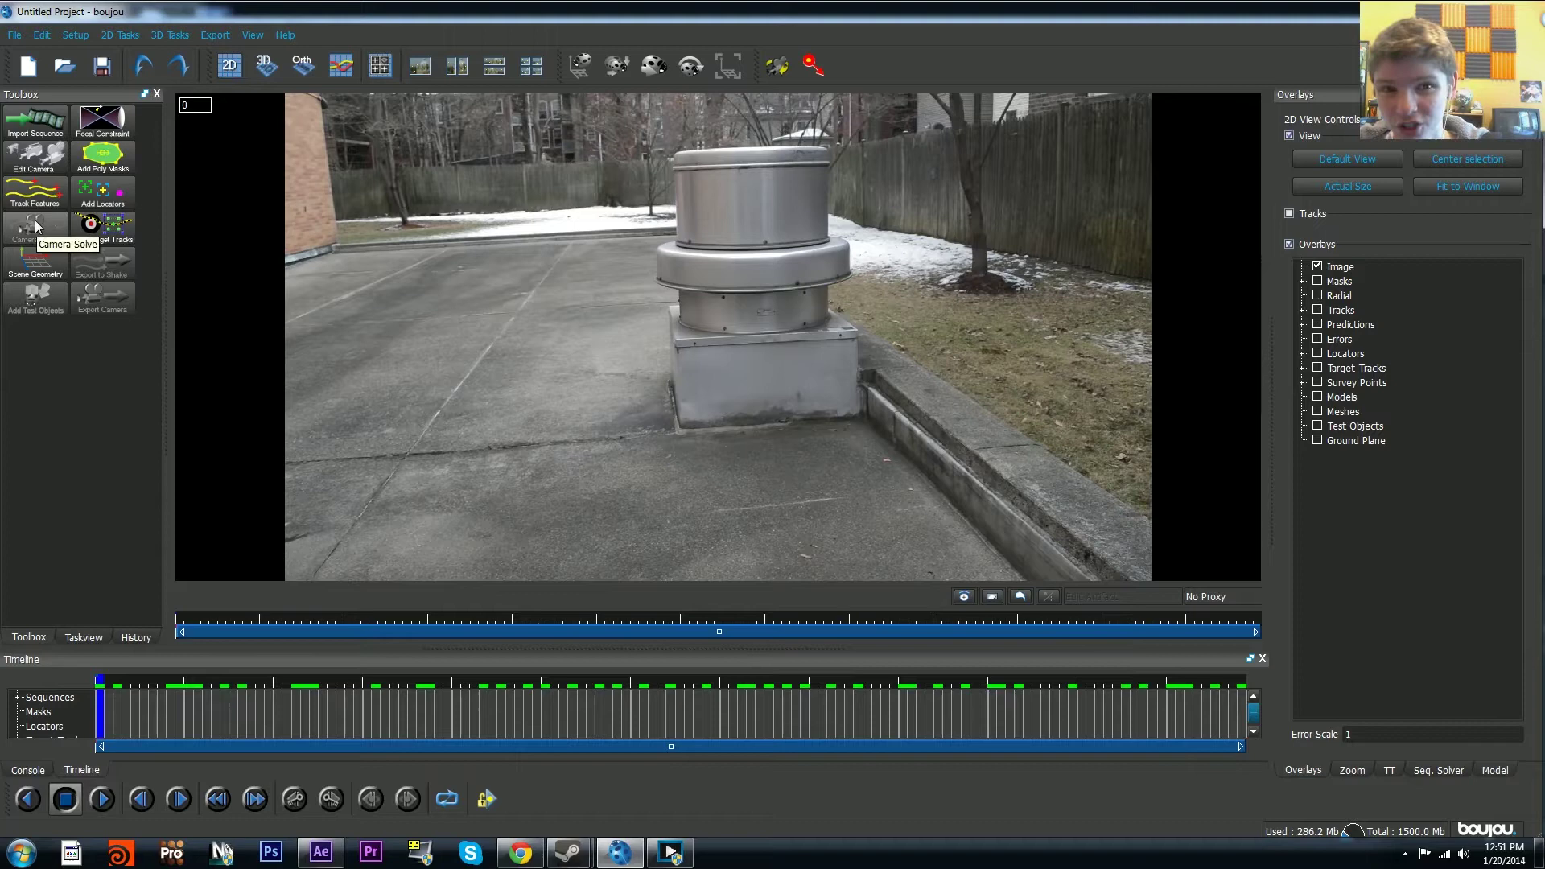
pyautogui.click(35, 195)
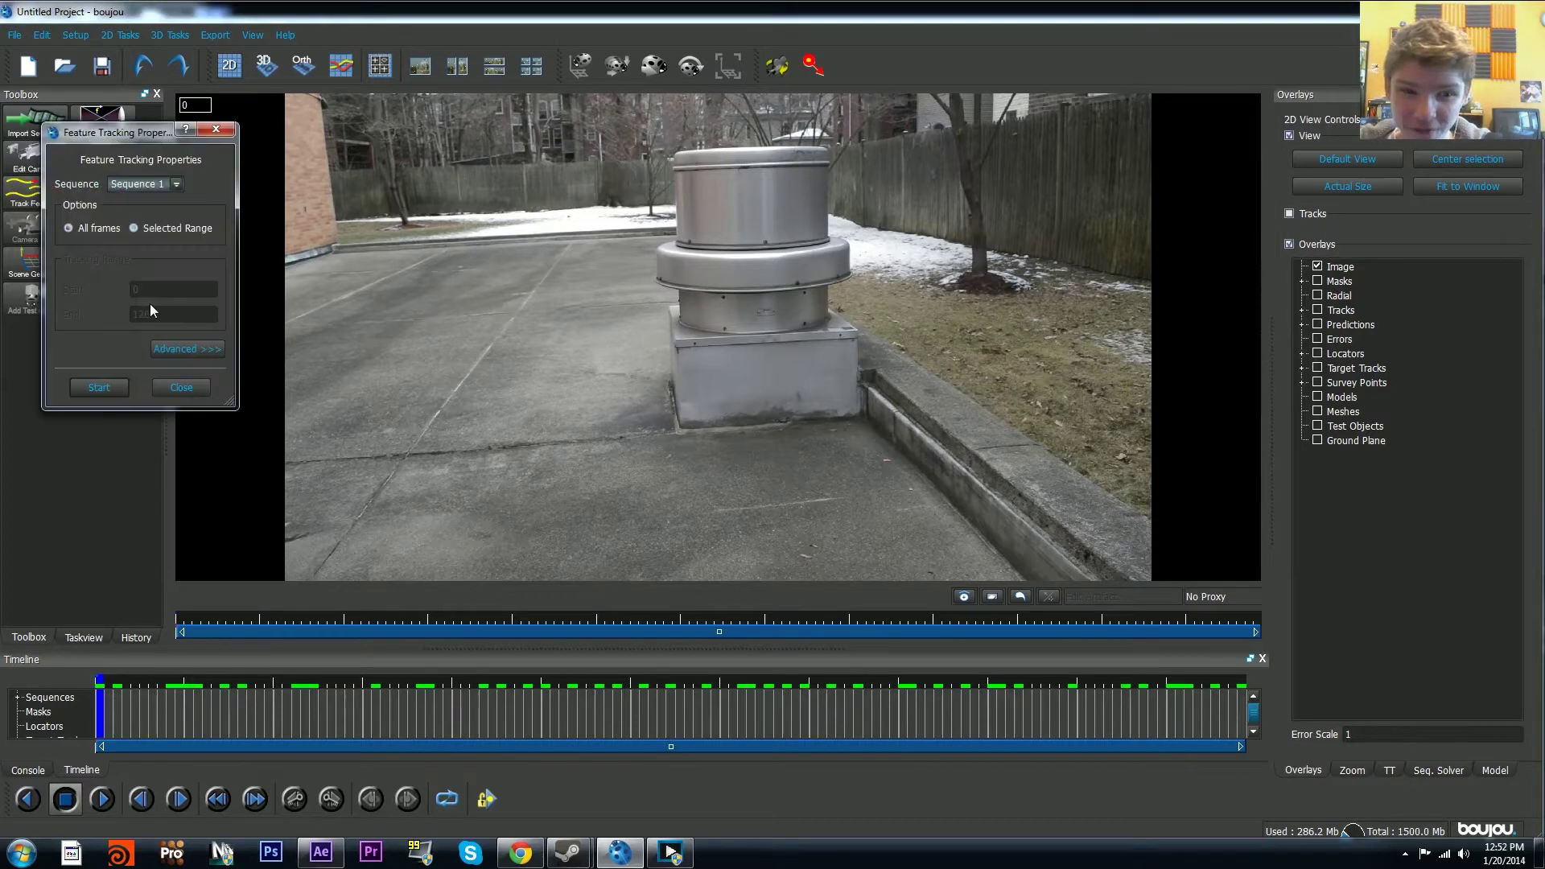
pyautogui.click(164, 348)
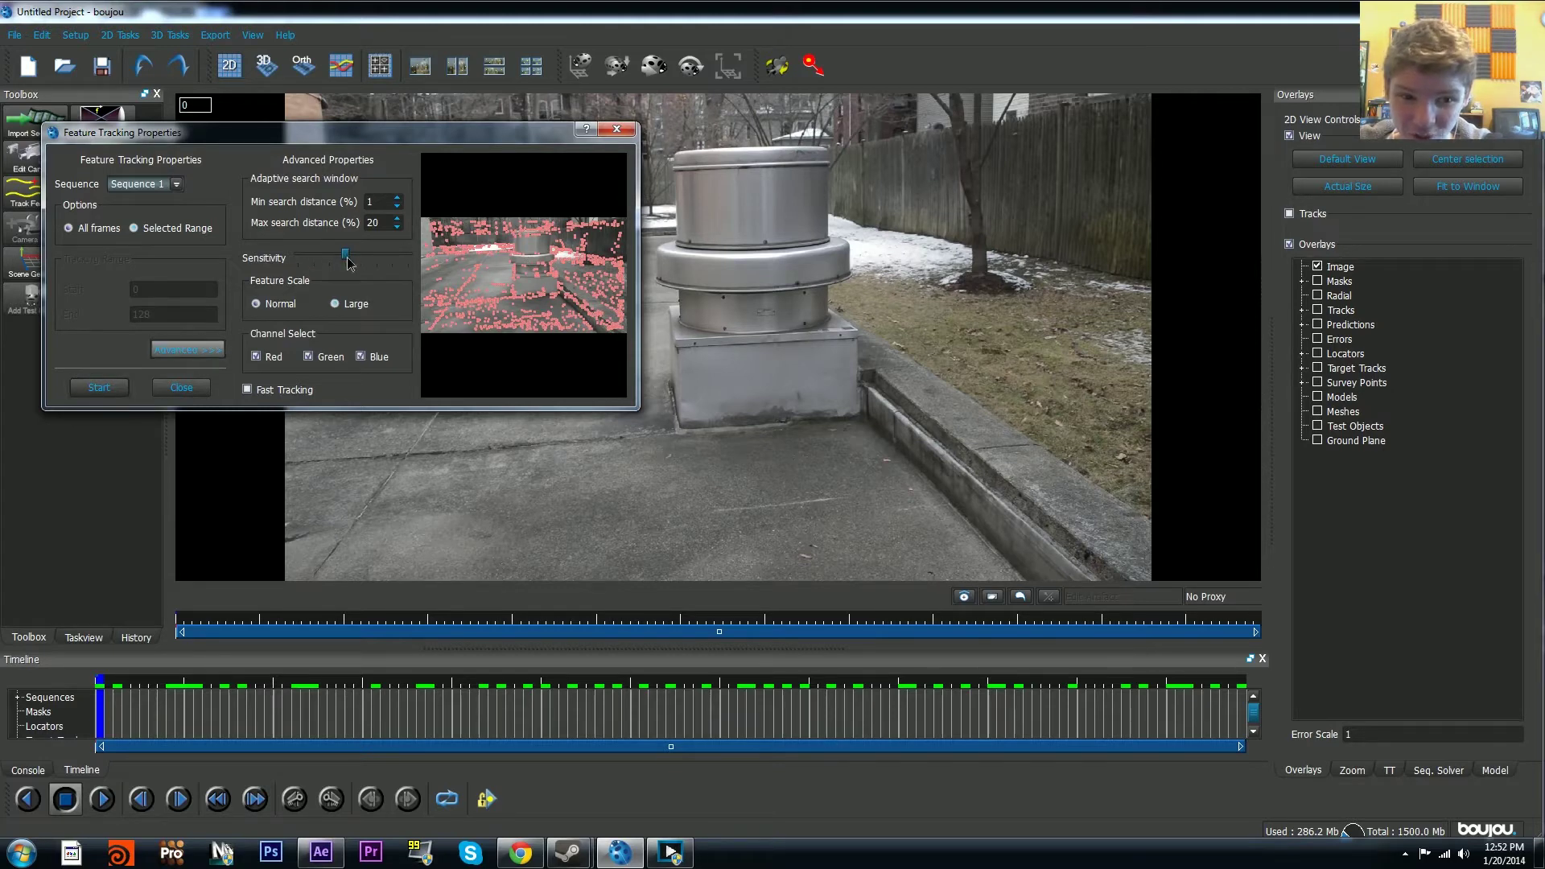
pyautogui.moveTo(345, 251); pyautogui.dragTo(552, 240)
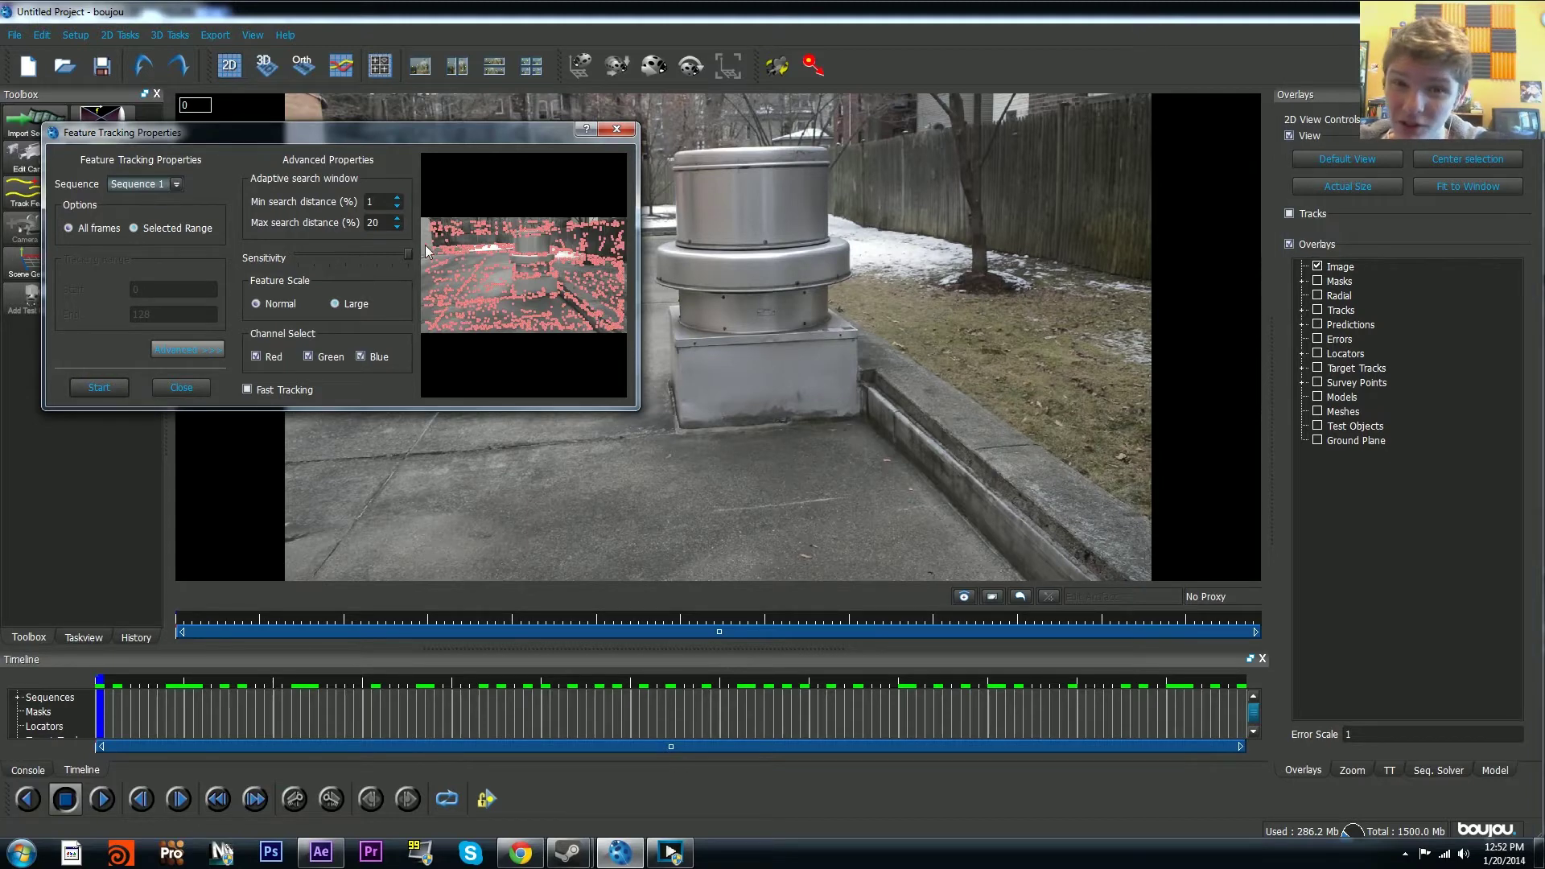
pyautogui.moveTo(412, 257); pyautogui.dragTo(359, 268)
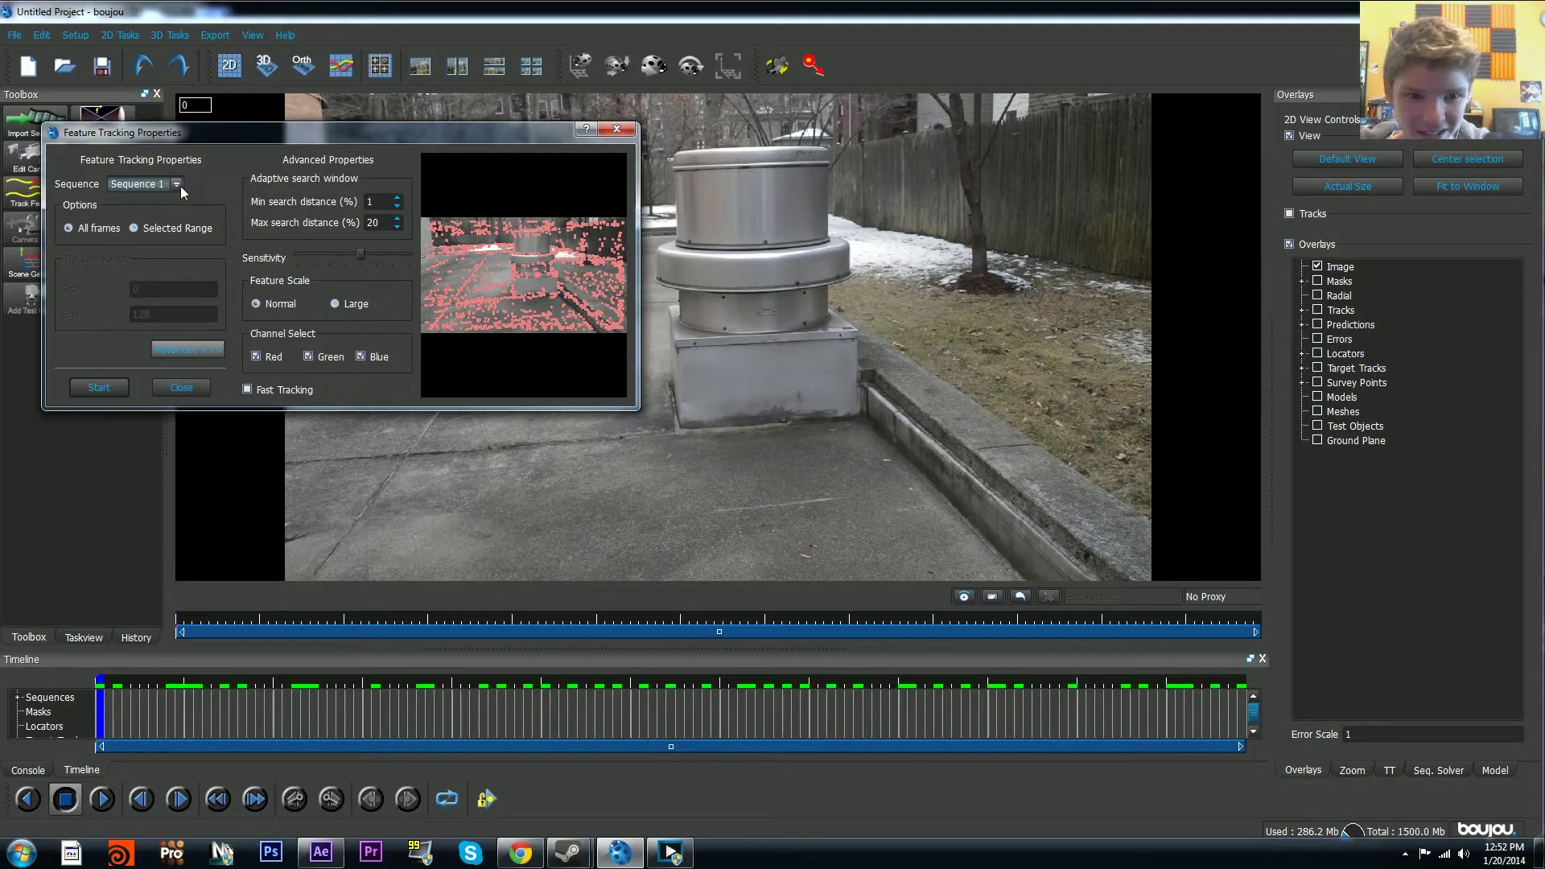
pyautogui.click(98, 387)
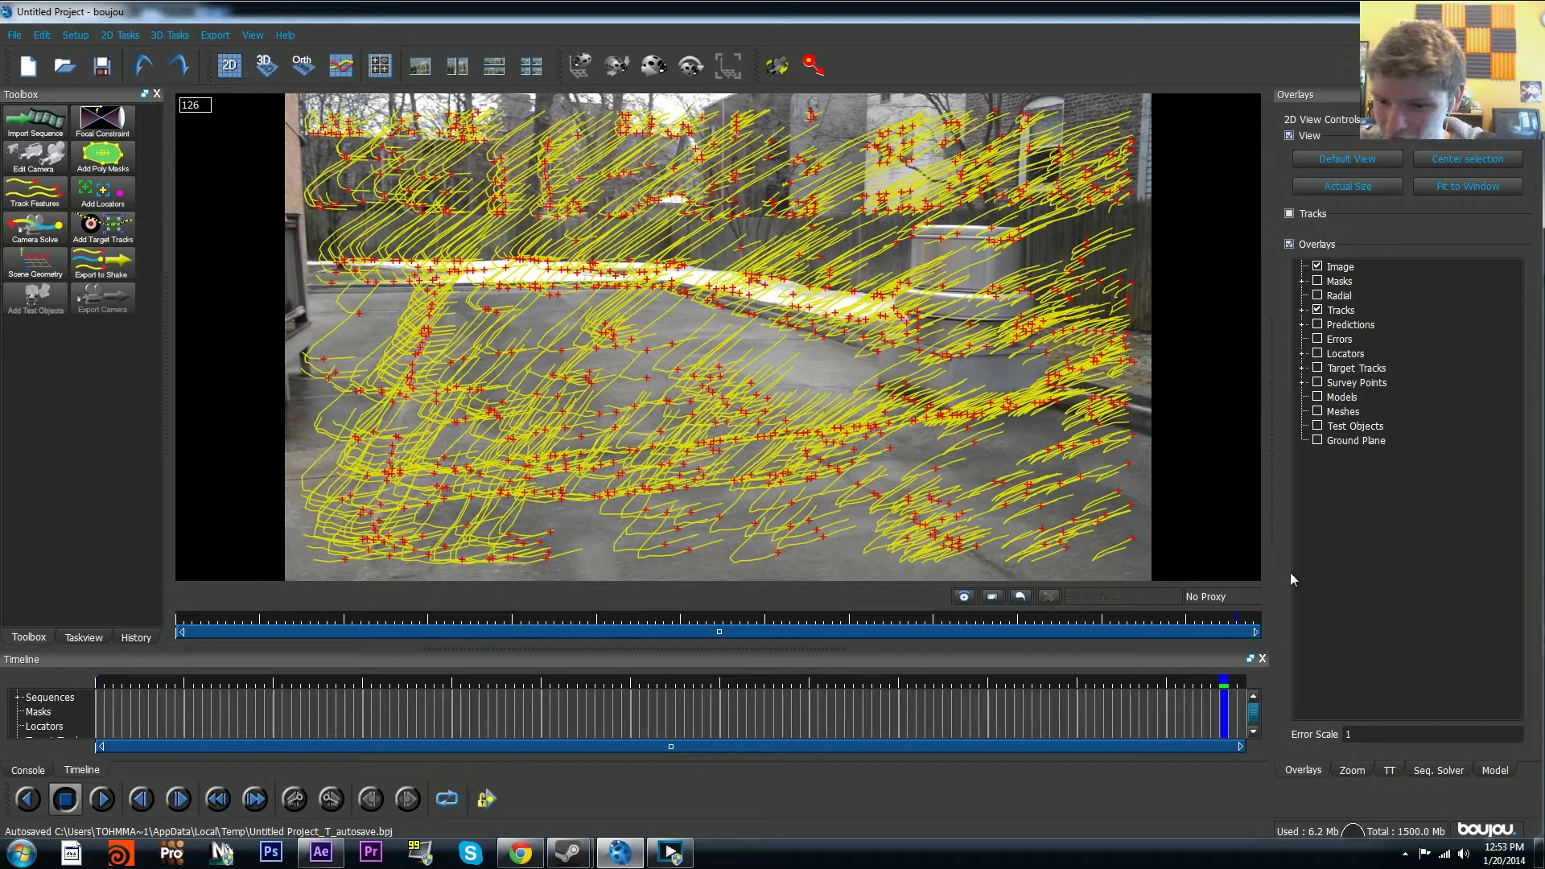
# Step: Run the camera solve on all frames of Sequence 1 with camera path smoothness optimization enabled
pyautogui.moveTo(1223, 685); pyautogui.dragTo(769, 684)
pyautogui.moveTo(690, 639); pyautogui.dragTo(20, 623)
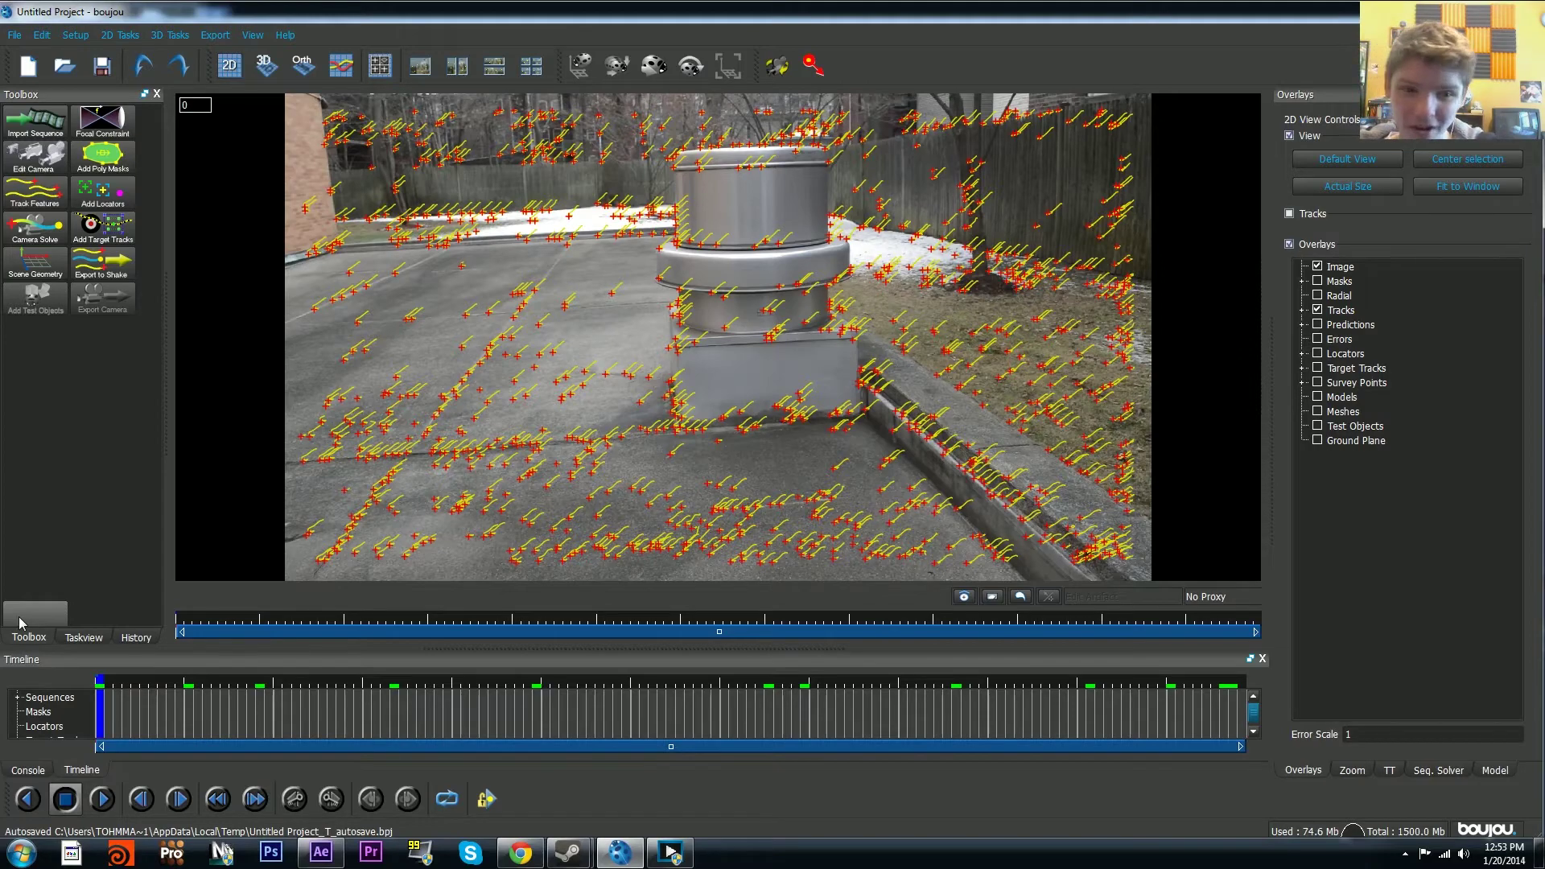
pyautogui.moveTo(111, 685); pyautogui.dragTo(6, 694)
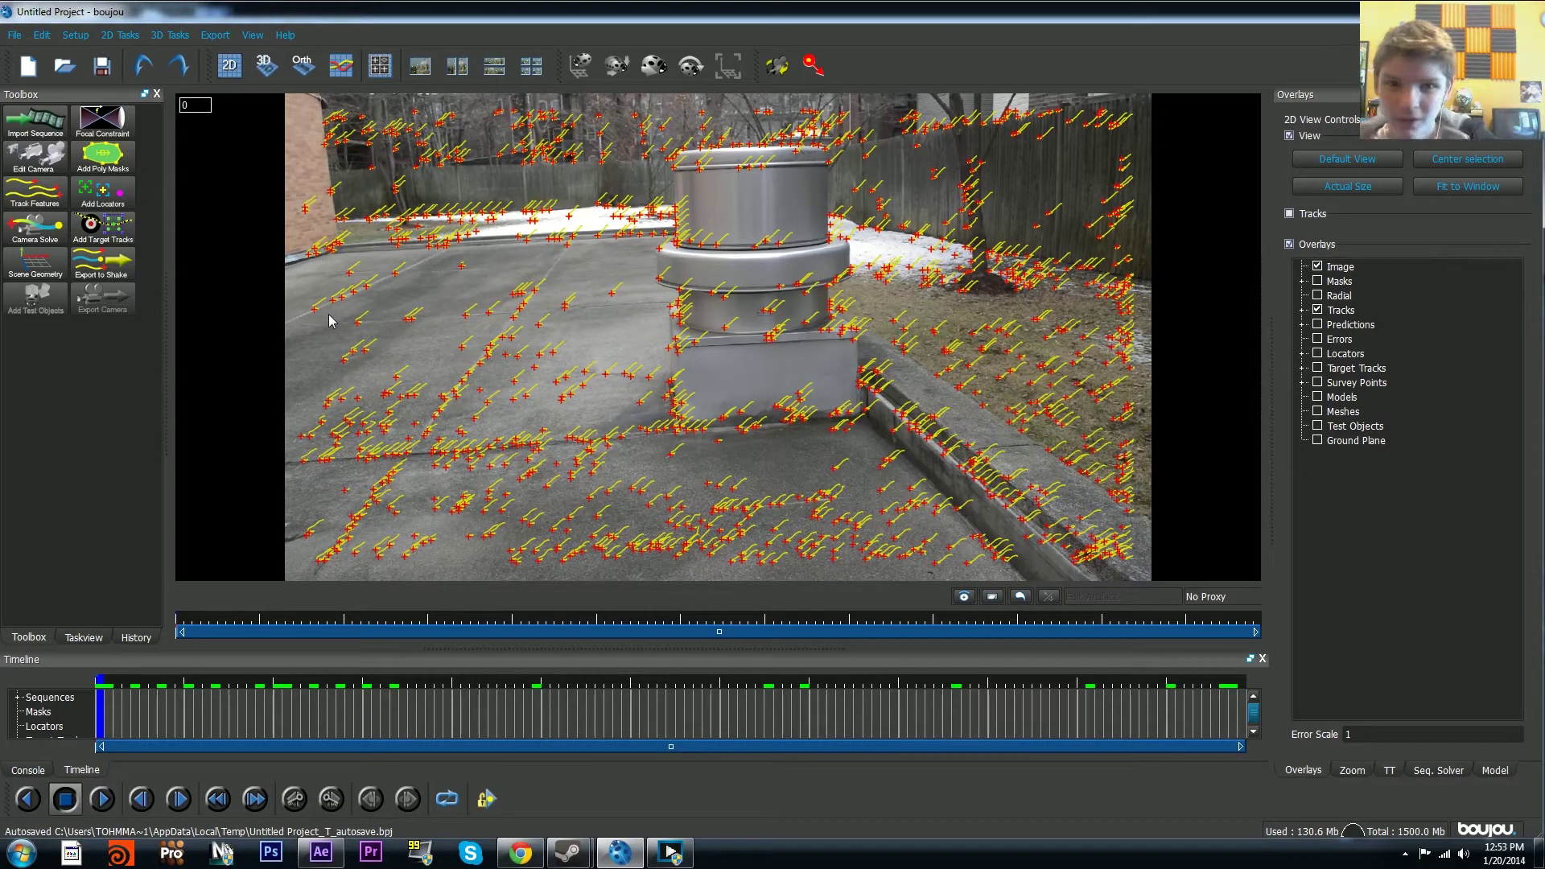
pyautogui.click(34, 227)
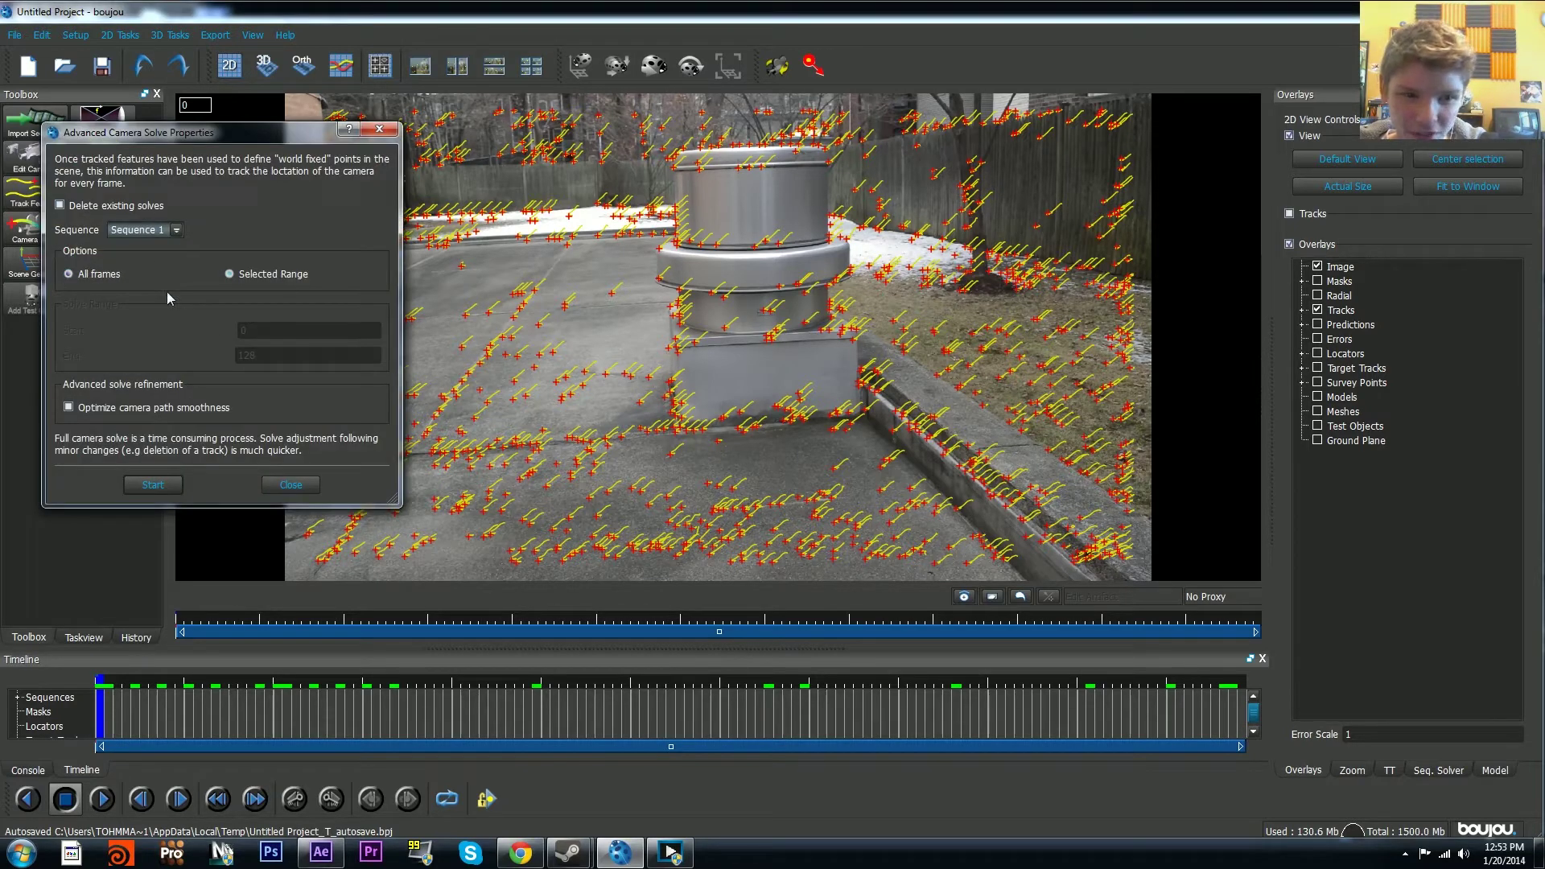
pyautogui.click(133, 230)
pyautogui.click(136, 244)
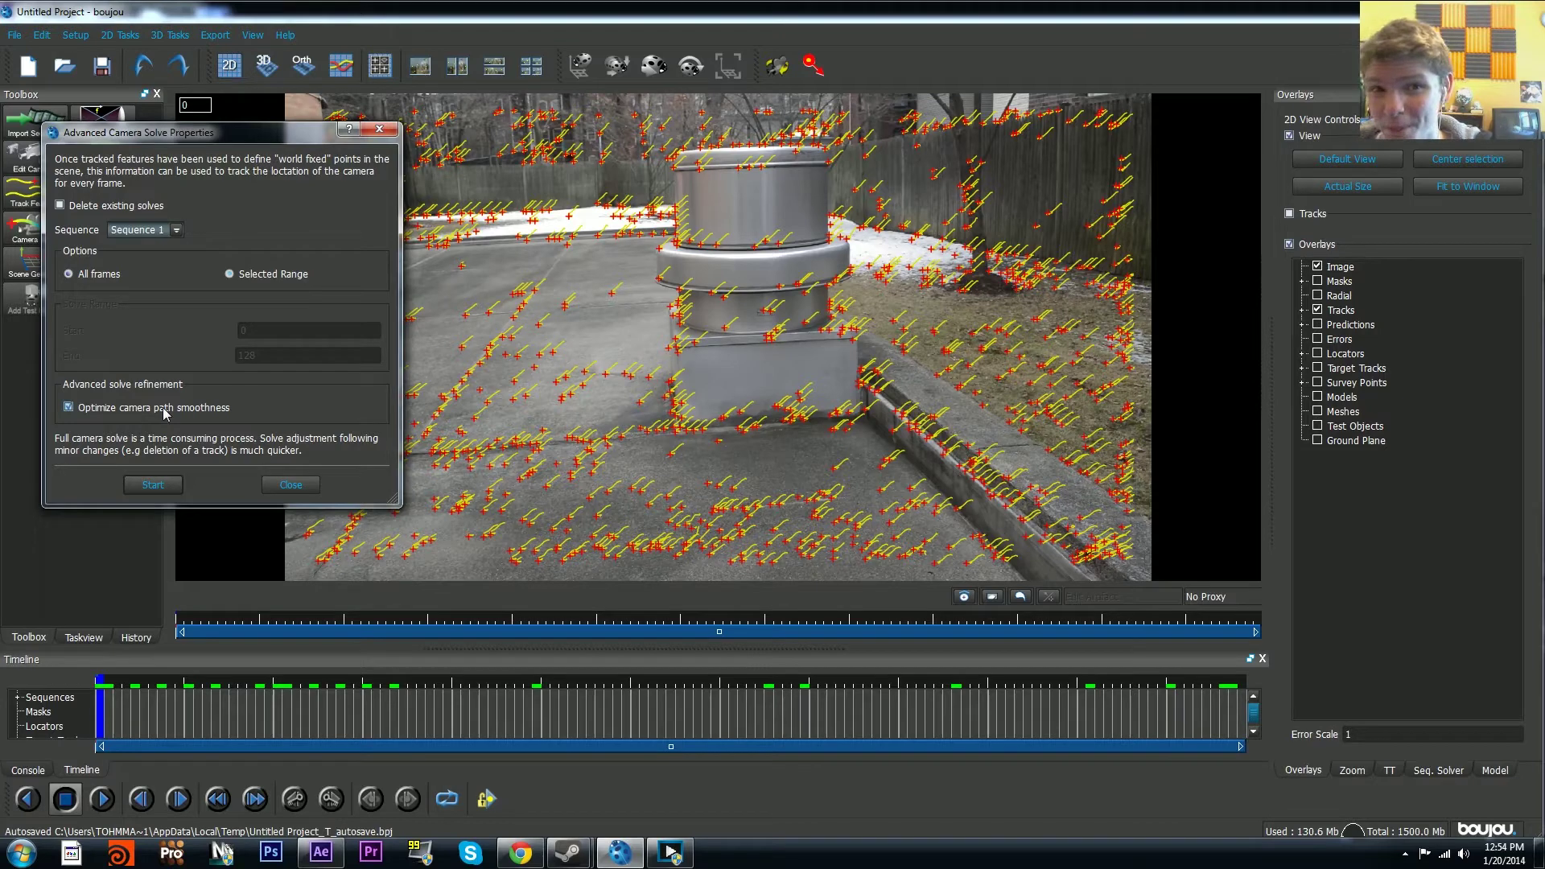
pyautogui.click(70, 407)
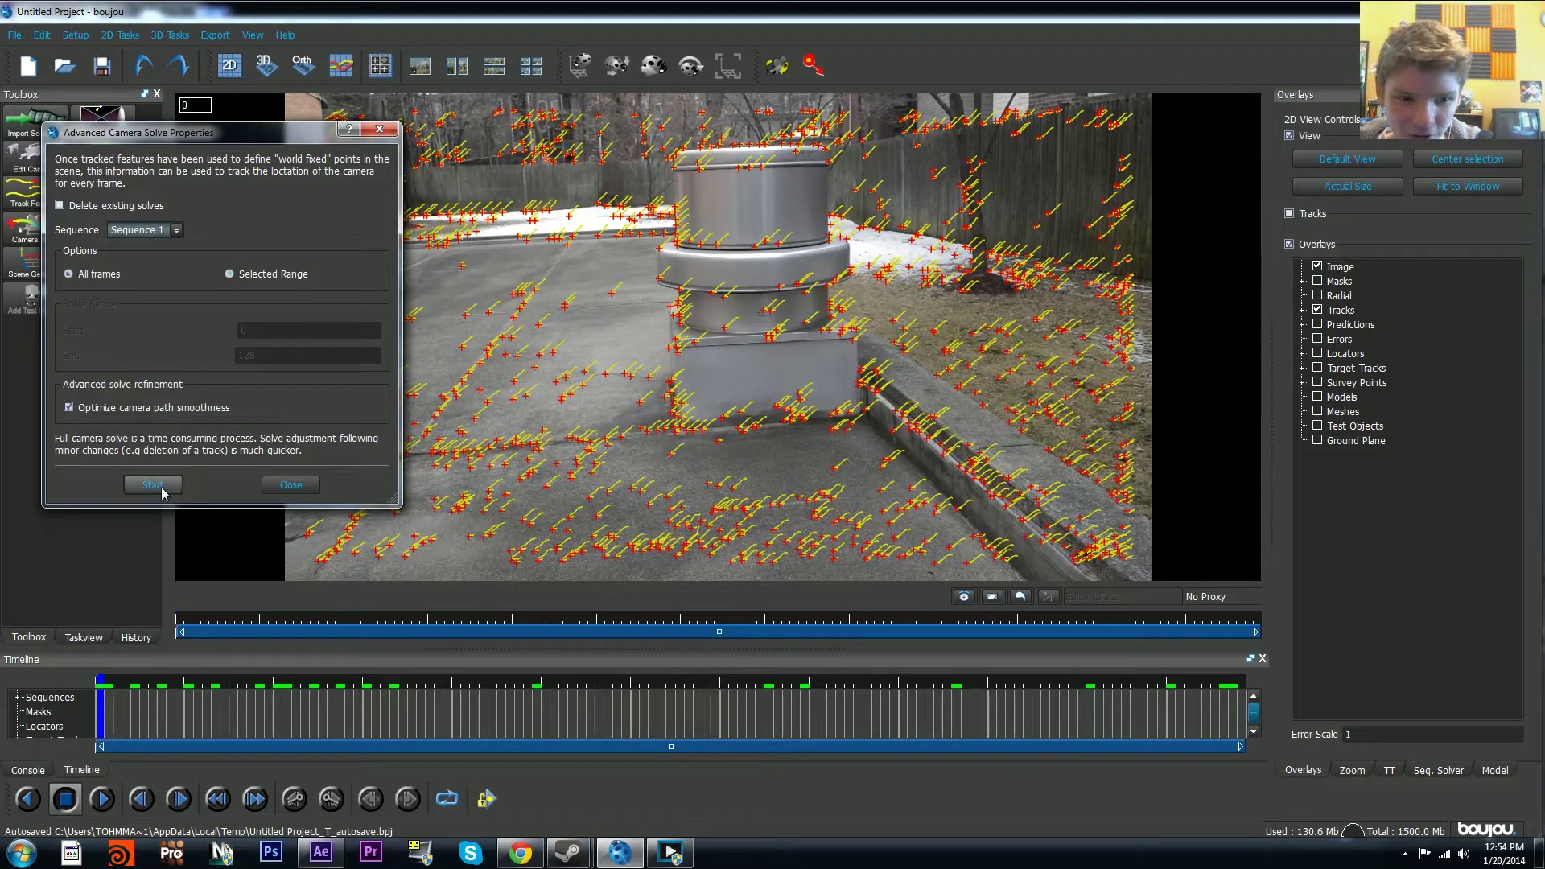
pyautogui.click(152, 486)
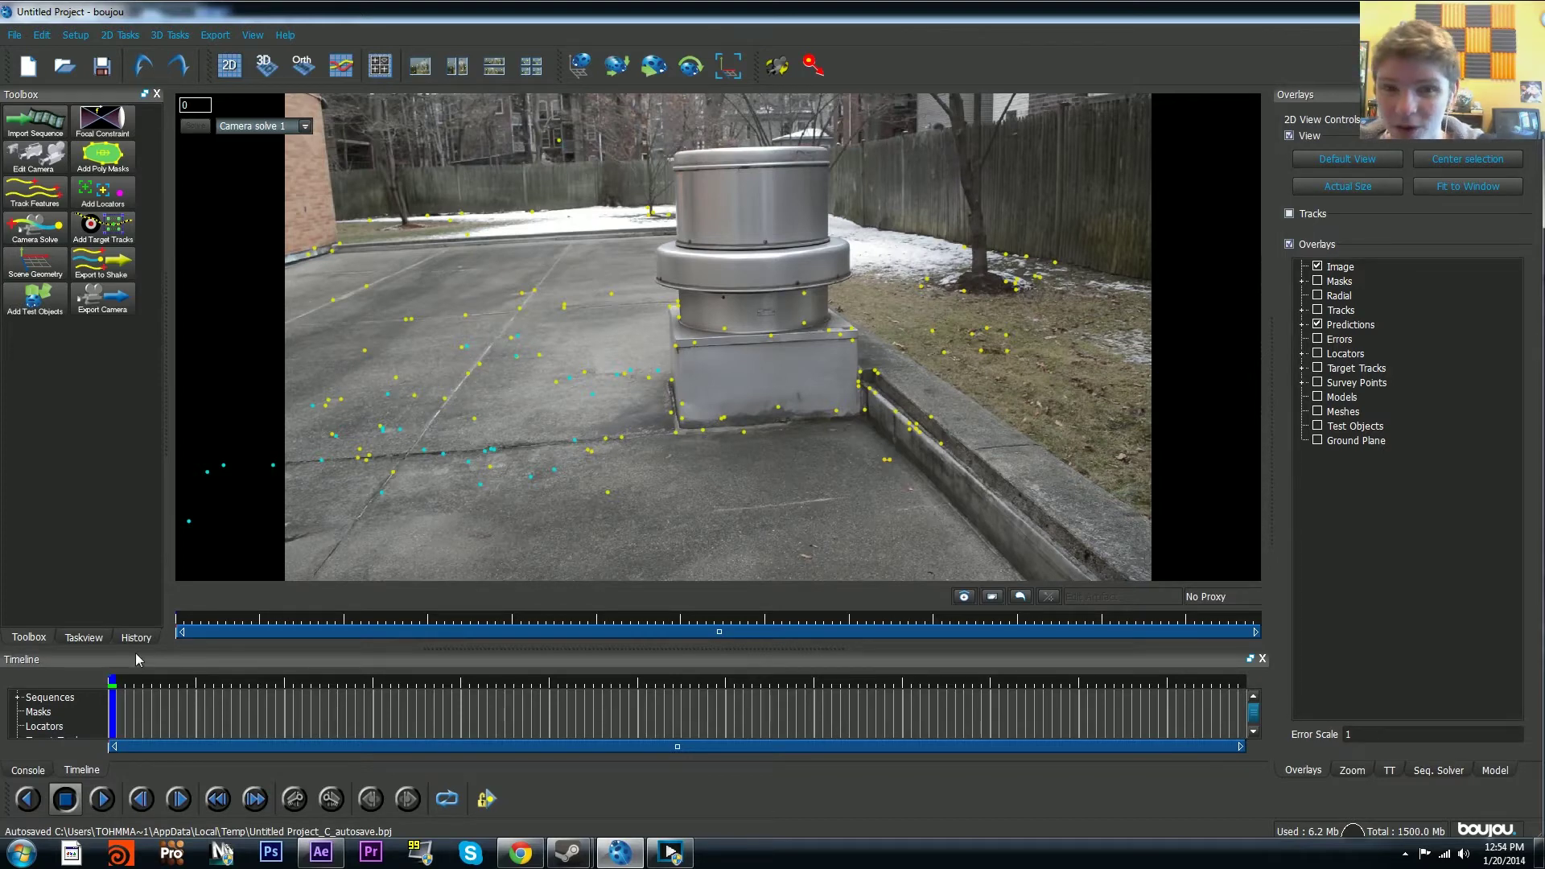
# Step: Play and scrub the solved footage to examine how the prediction points follow the scene, and return to frame 0
pyautogui.press('space')
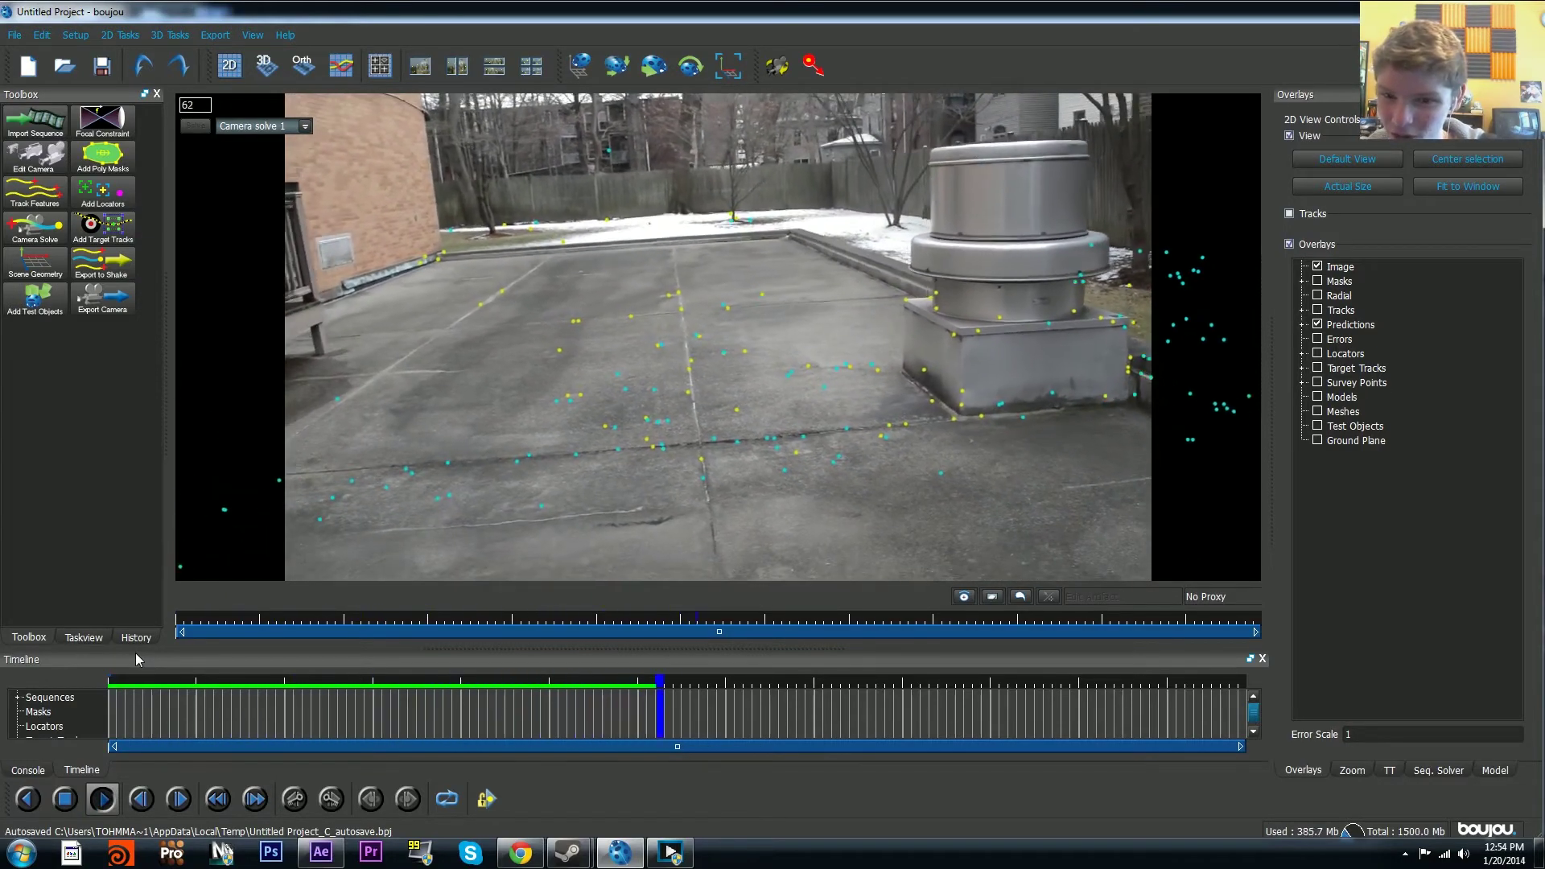
pyautogui.press('space')
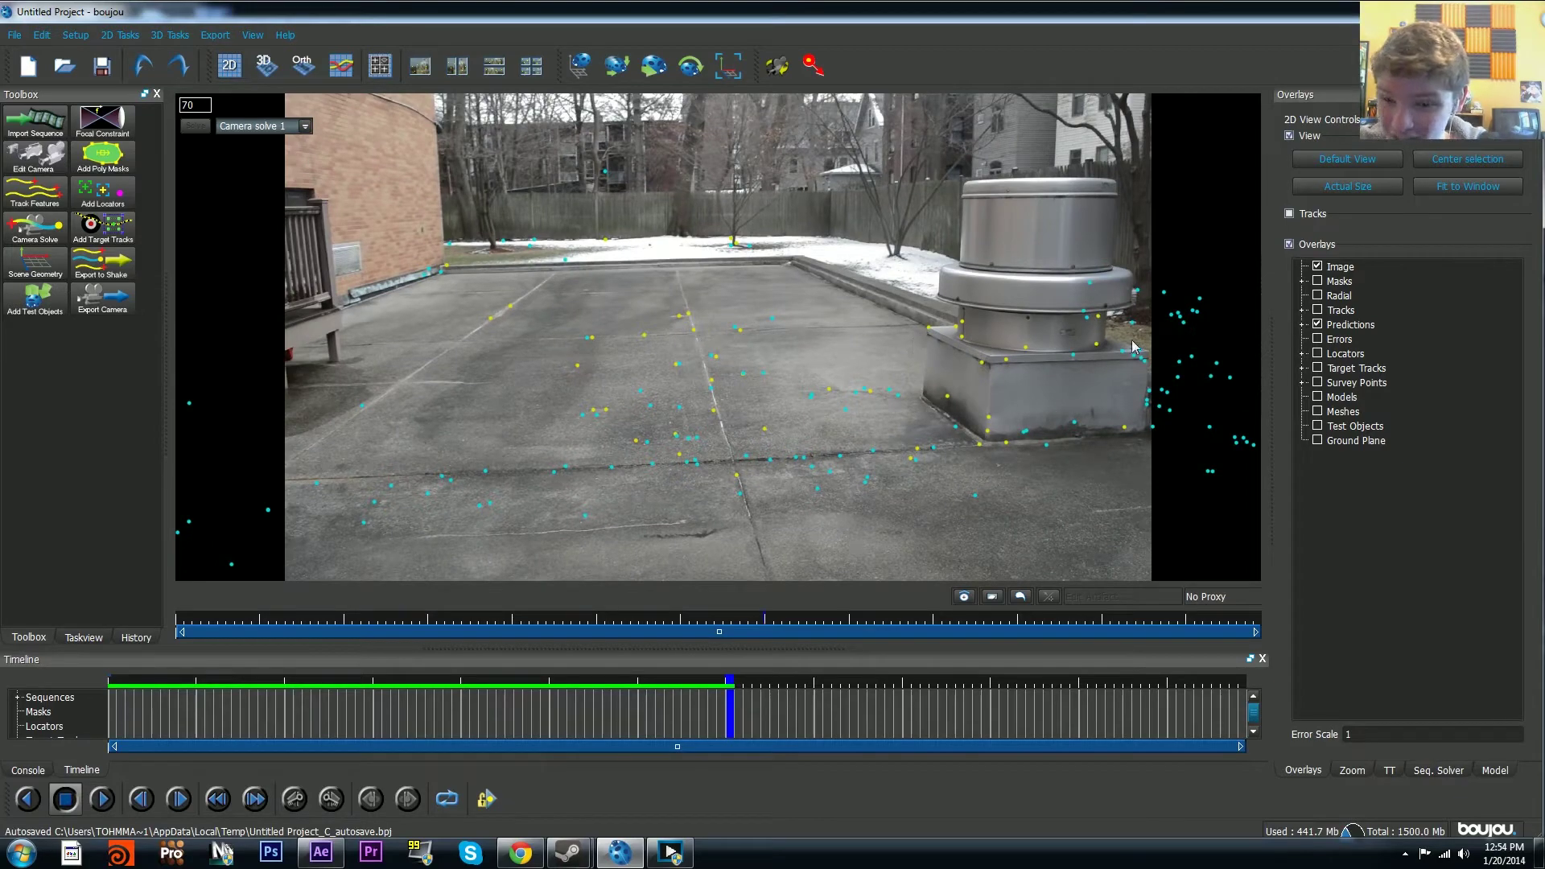
pyautogui.moveTo(710, 676); pyautogui.dragTo(600, 631)
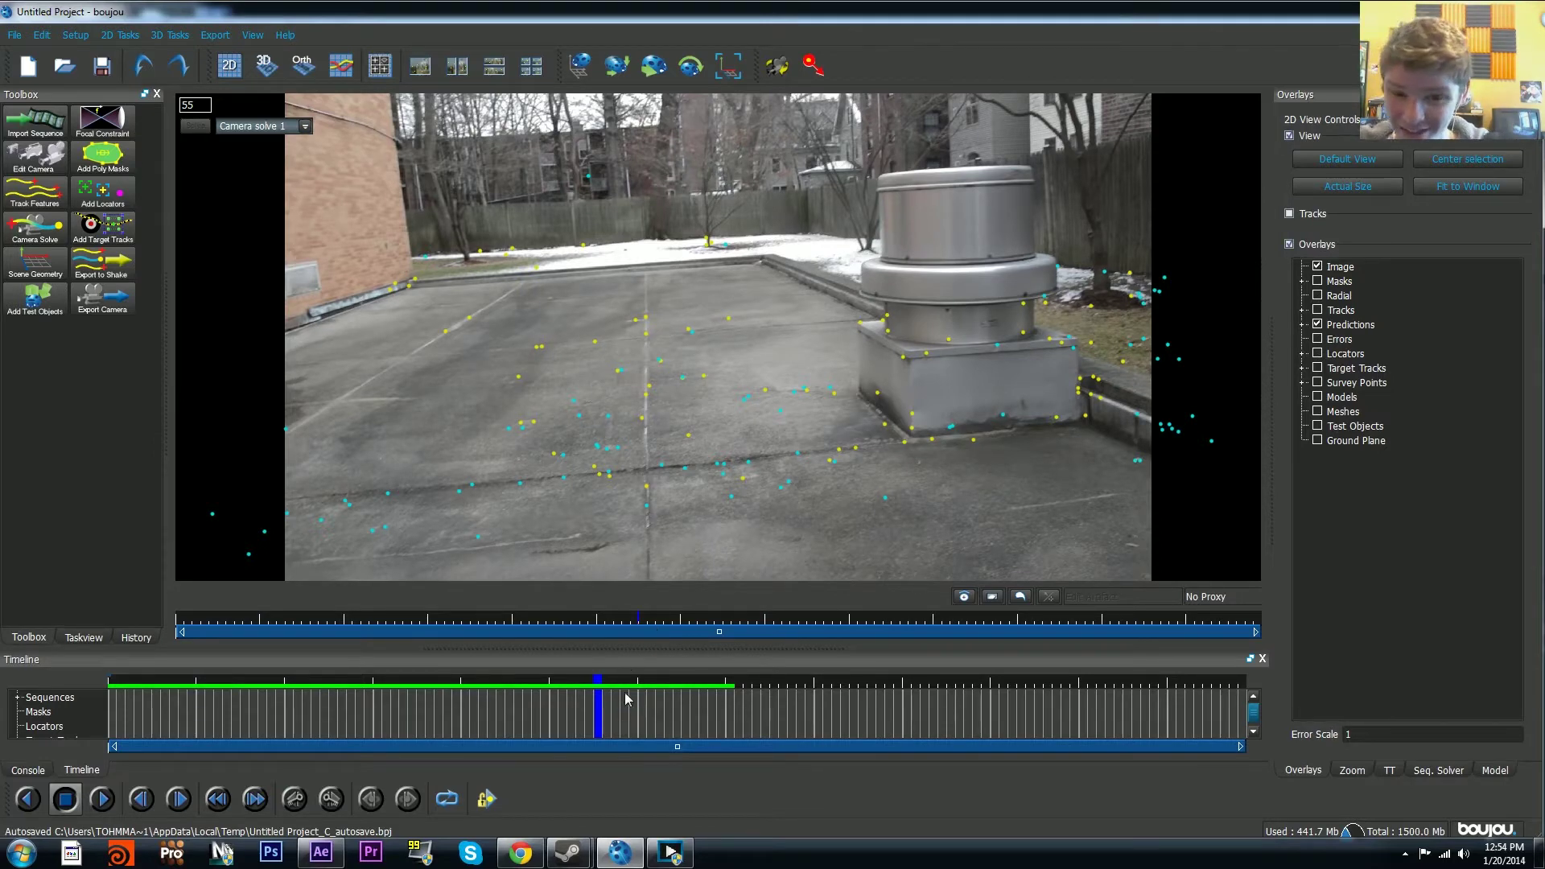
pyautogui.moveTo(616, 682); pyautogui.dragTo(111, 680)
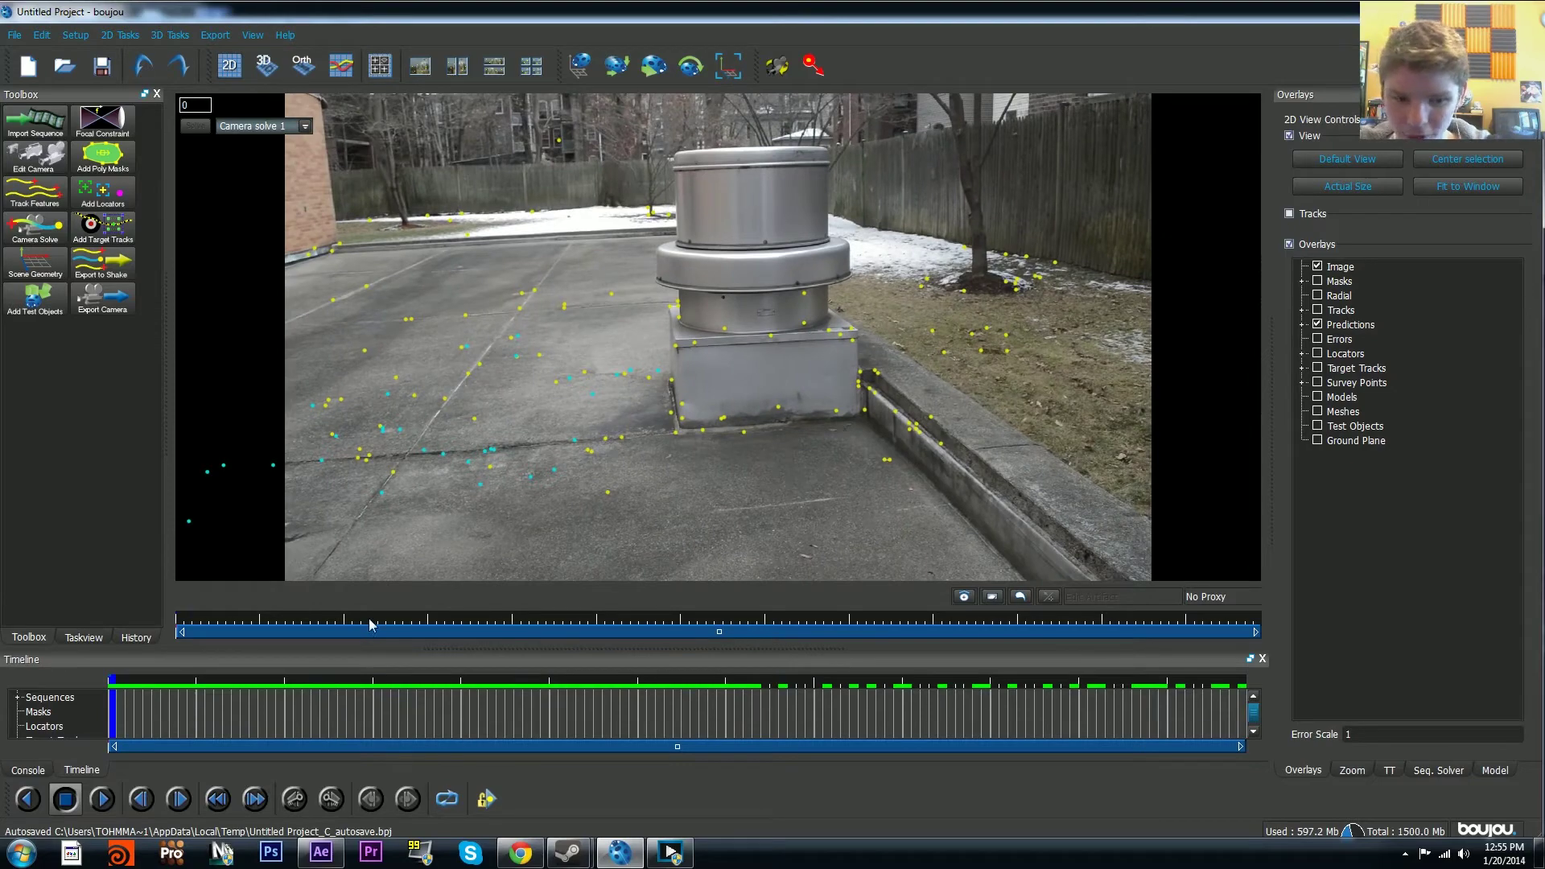
pyautogui.press('space')
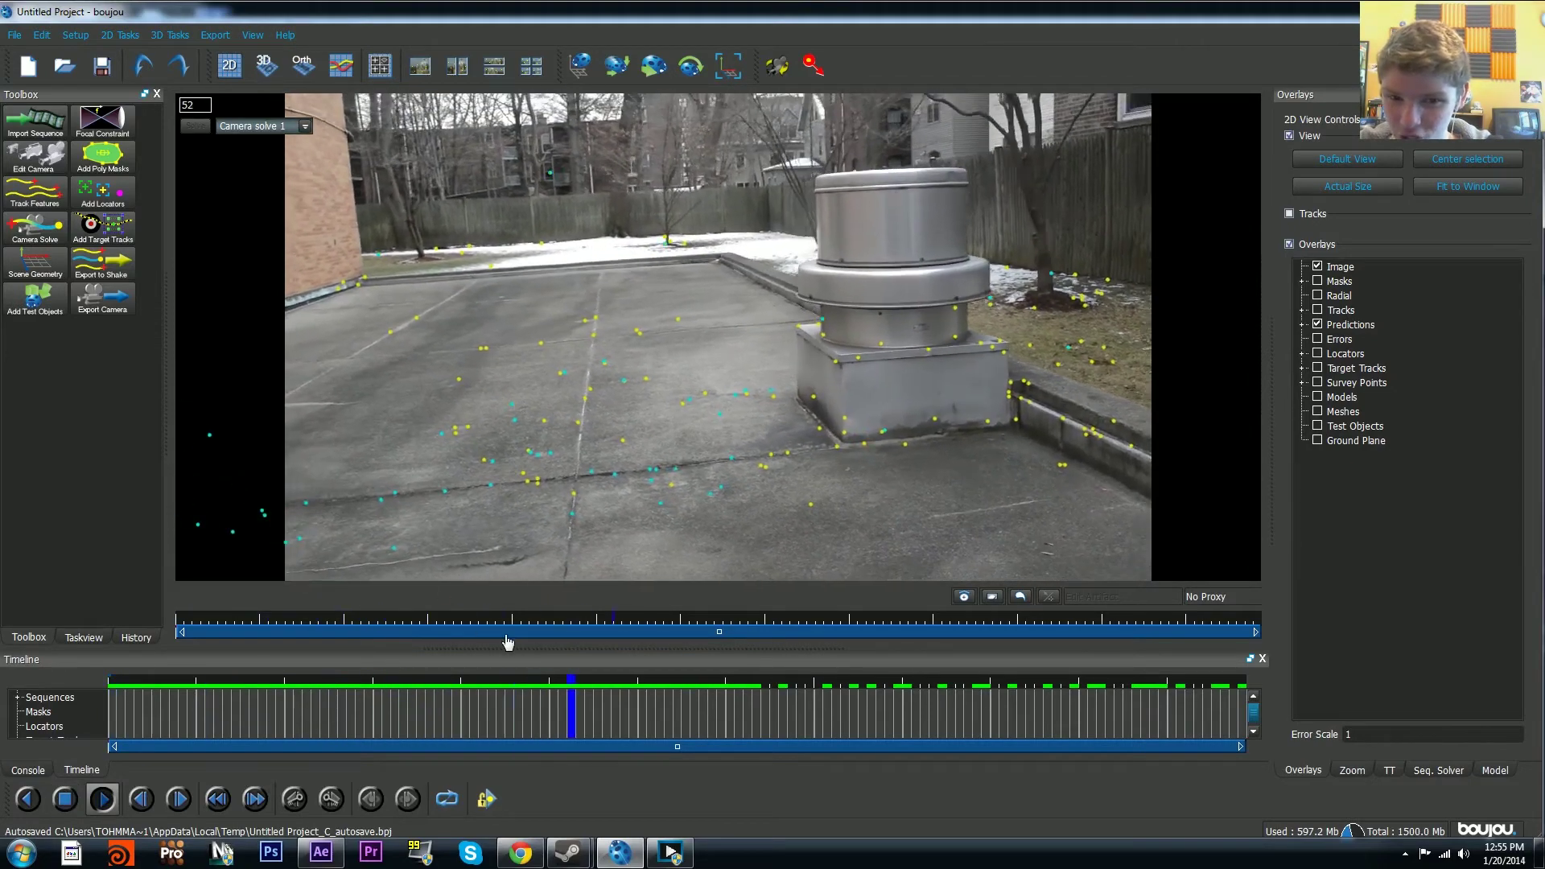
pyautogui.press('space')
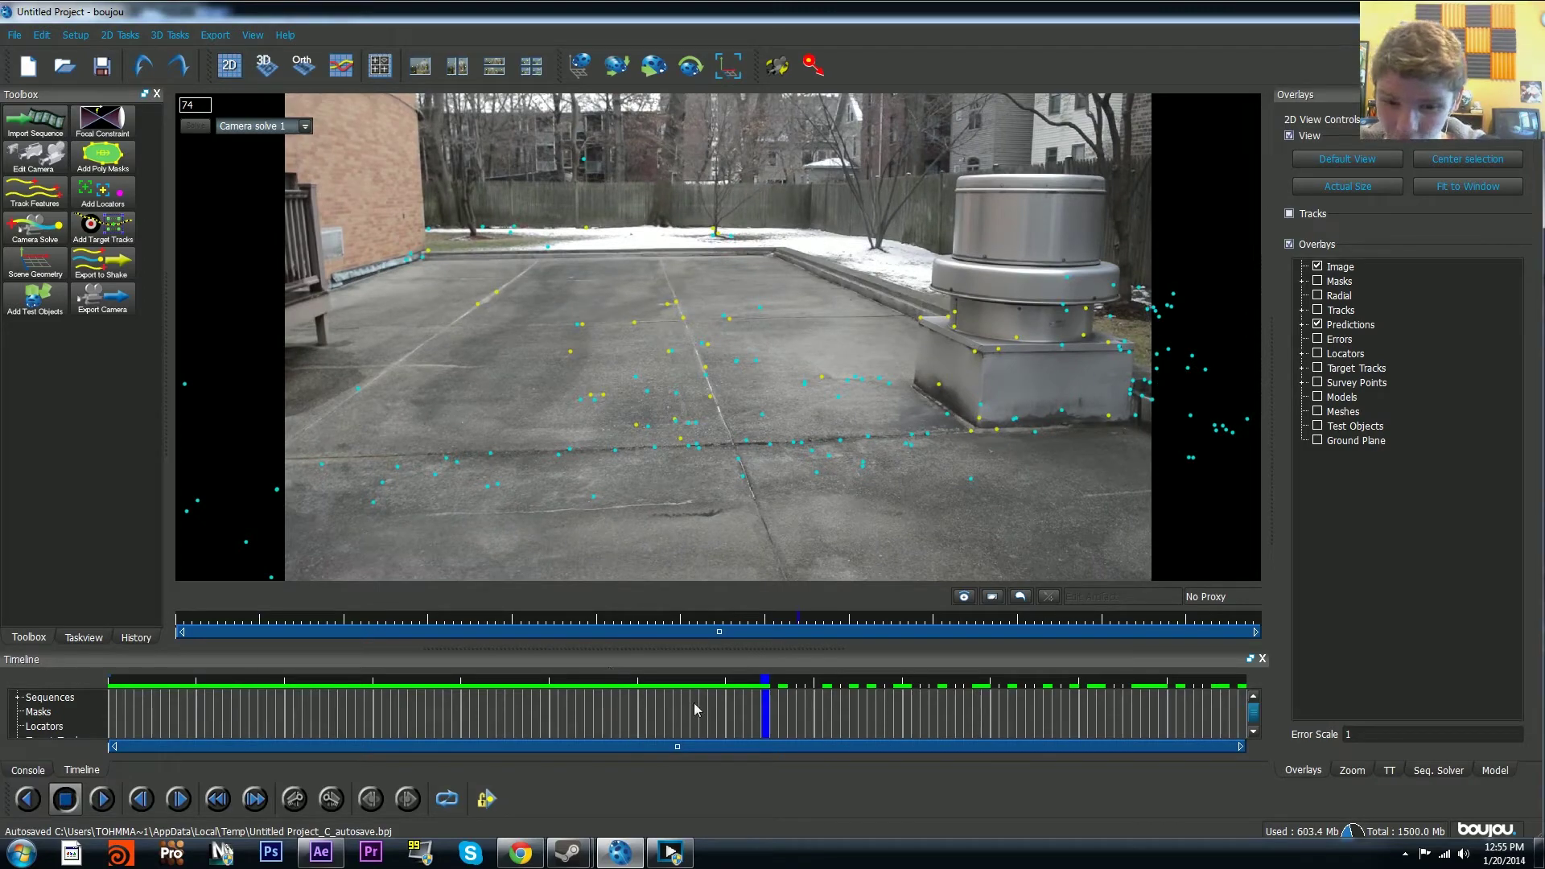
pyautogui.moveTo(697, 693); pyautogui.dragTo(11, 630)
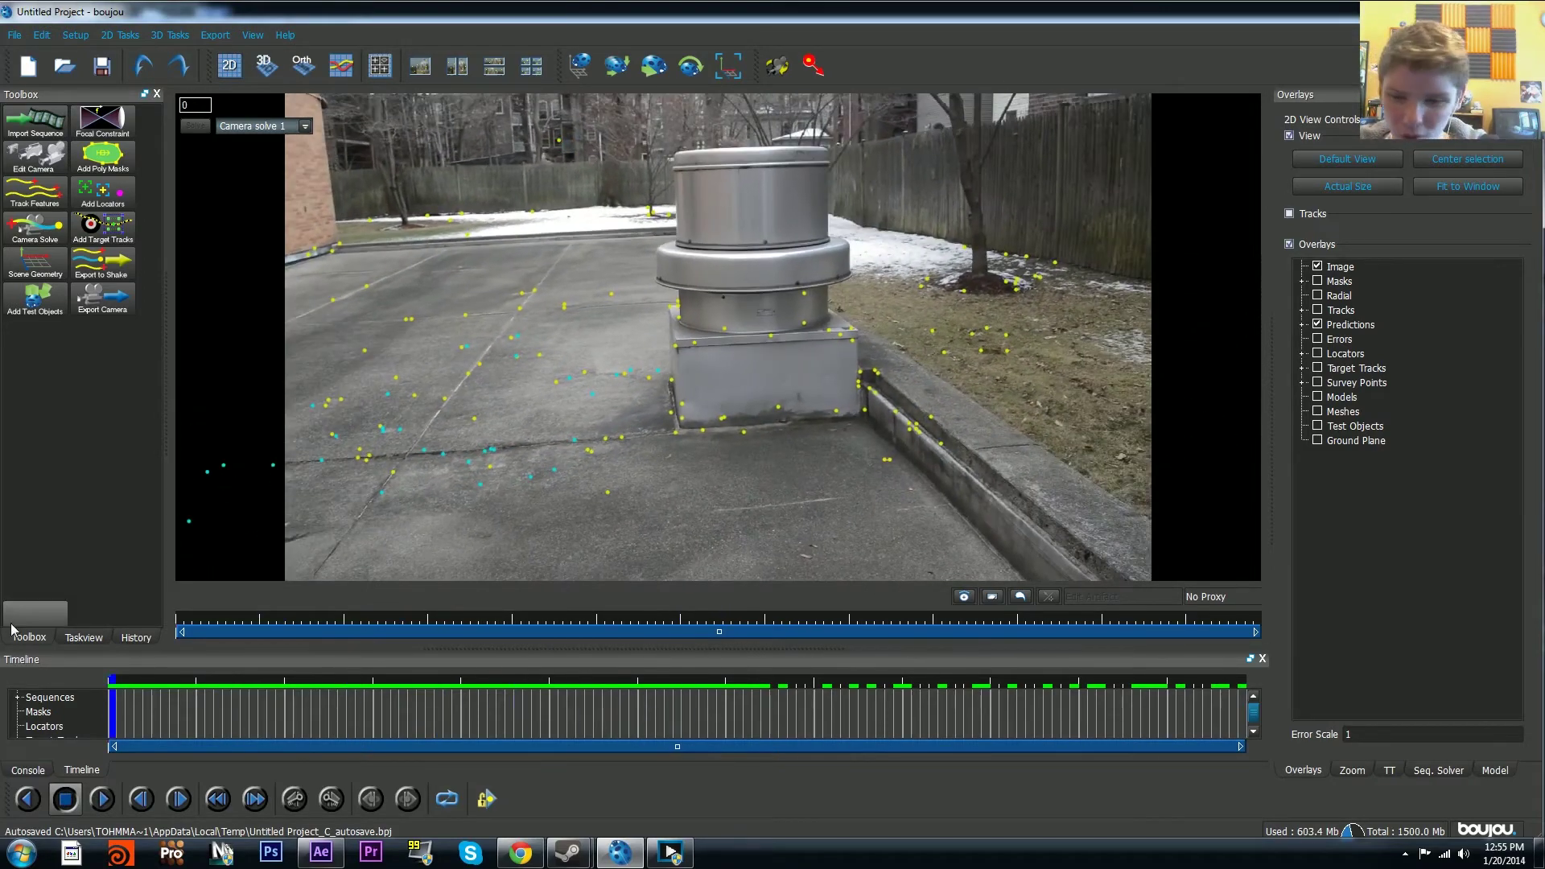
# Step: Filter the solve's 3D structure to keep only the top 50% of points
pyautogui.click(190, 34)
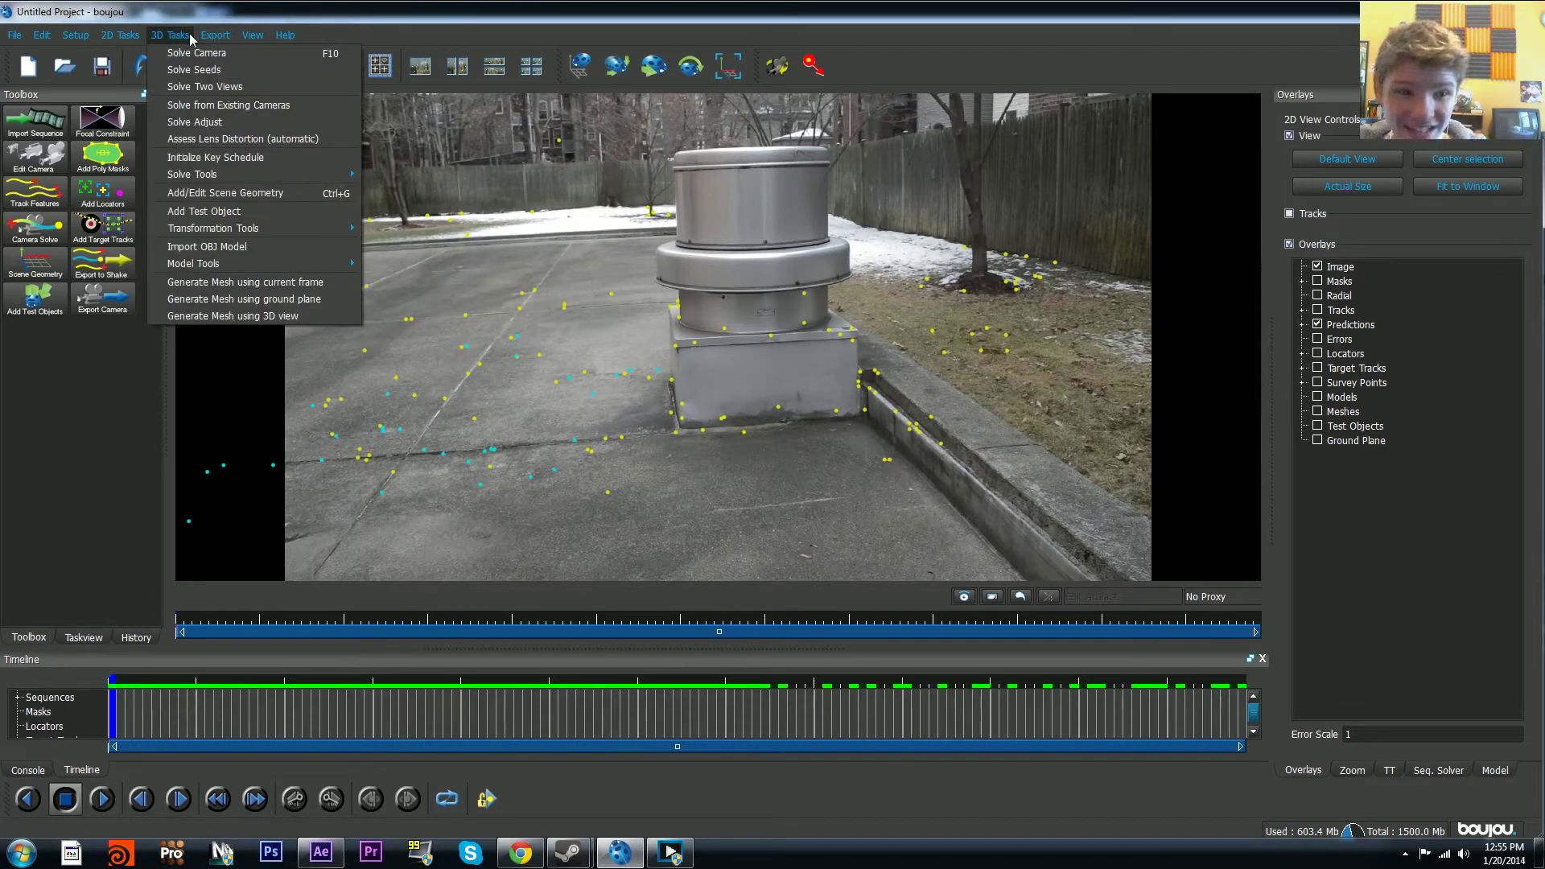
pyautogui.moveTo(259, 171)
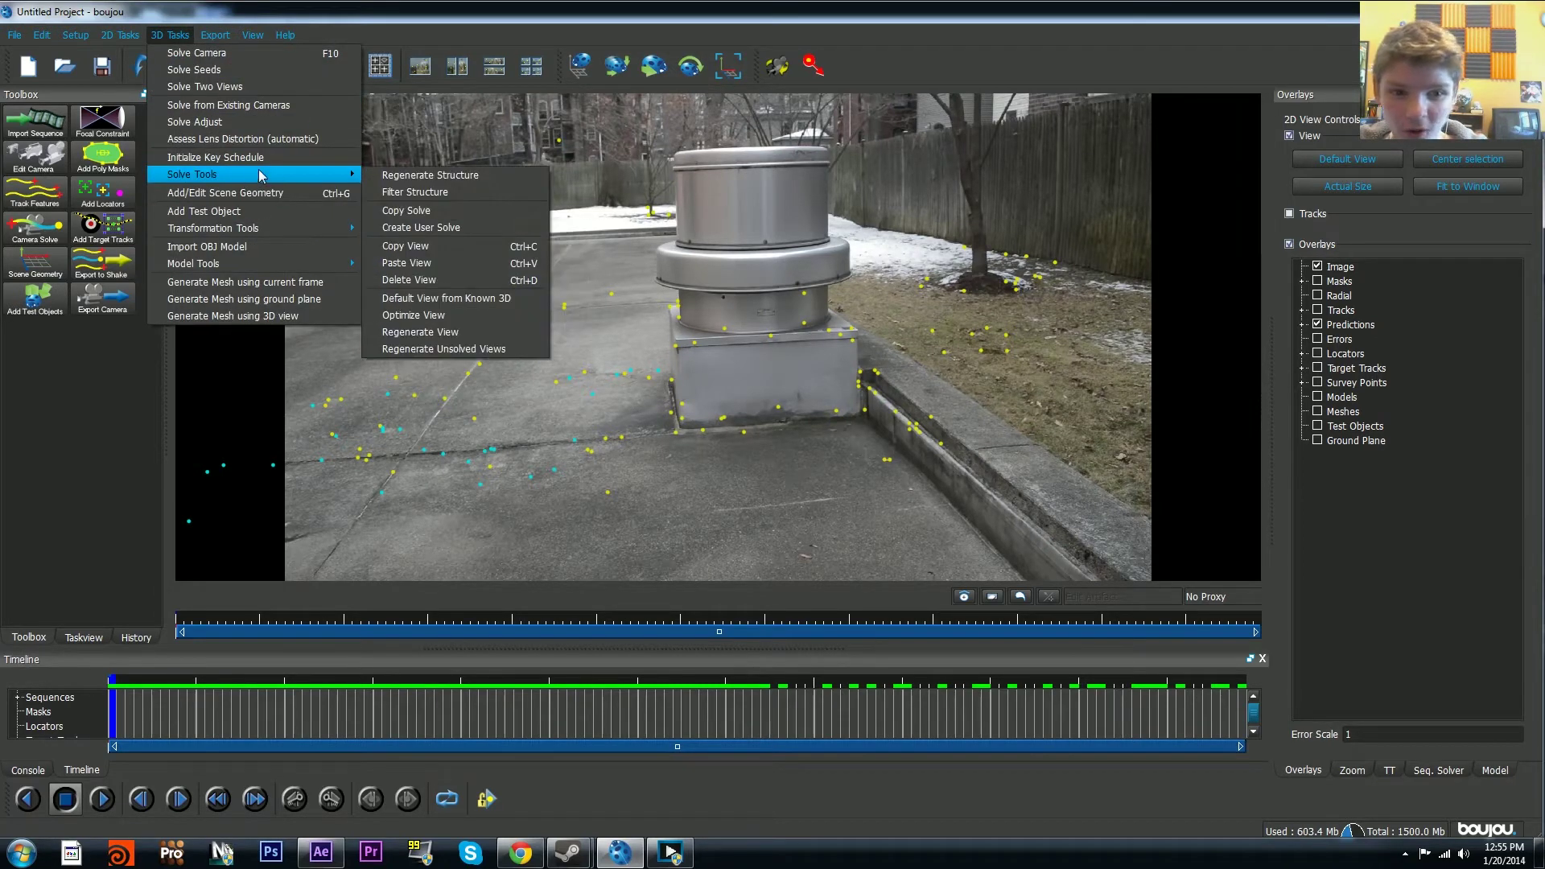
pyautogui.click(402, 188)
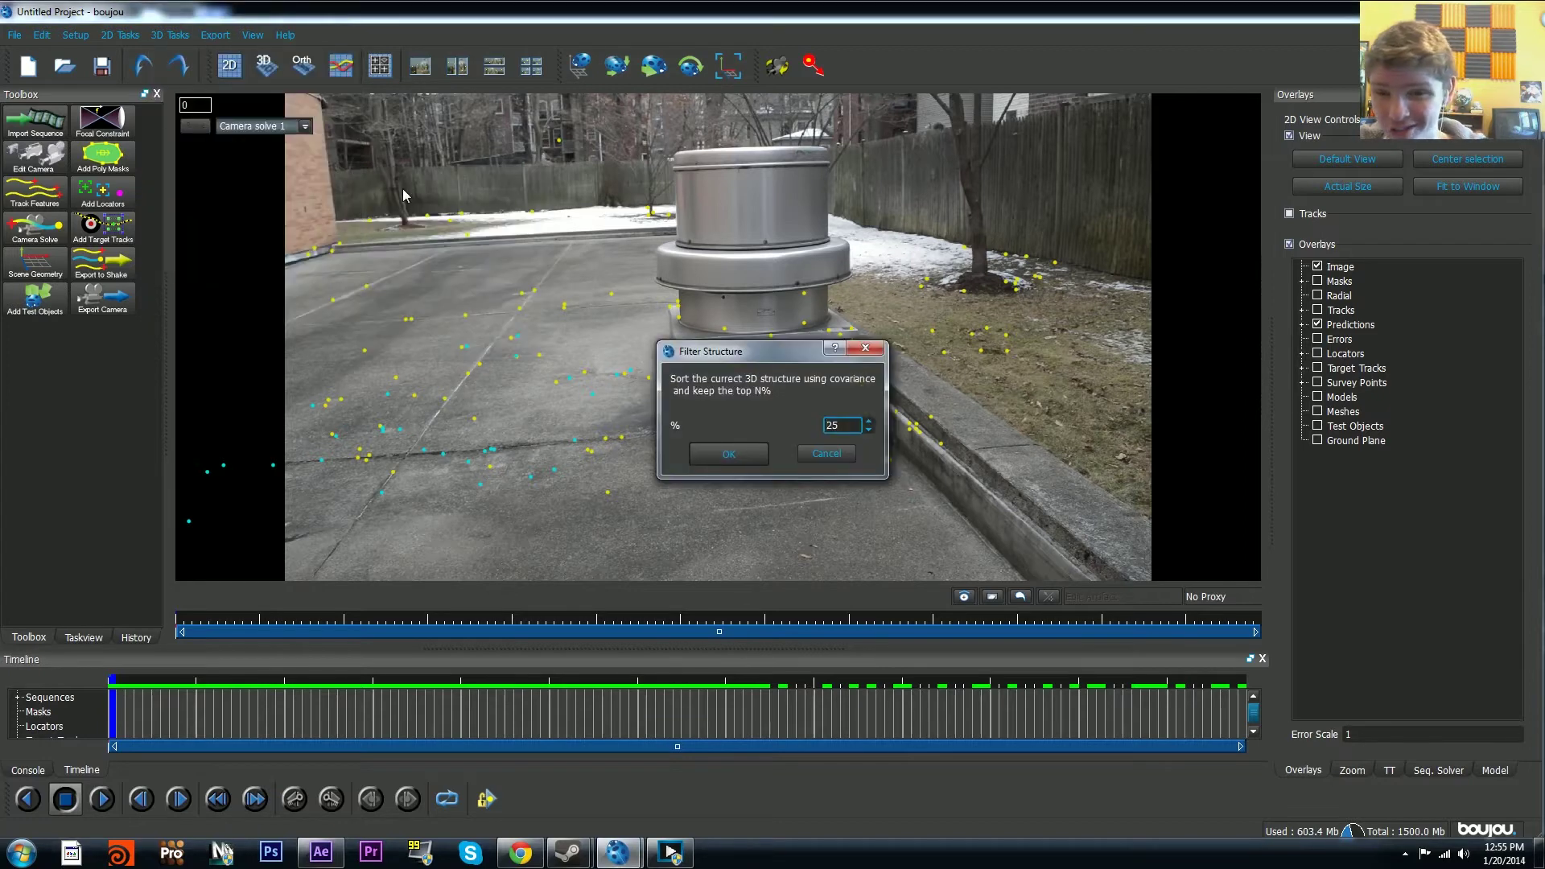
pyautogui.doubleClick(839, 427)
pyautogui.write('50')
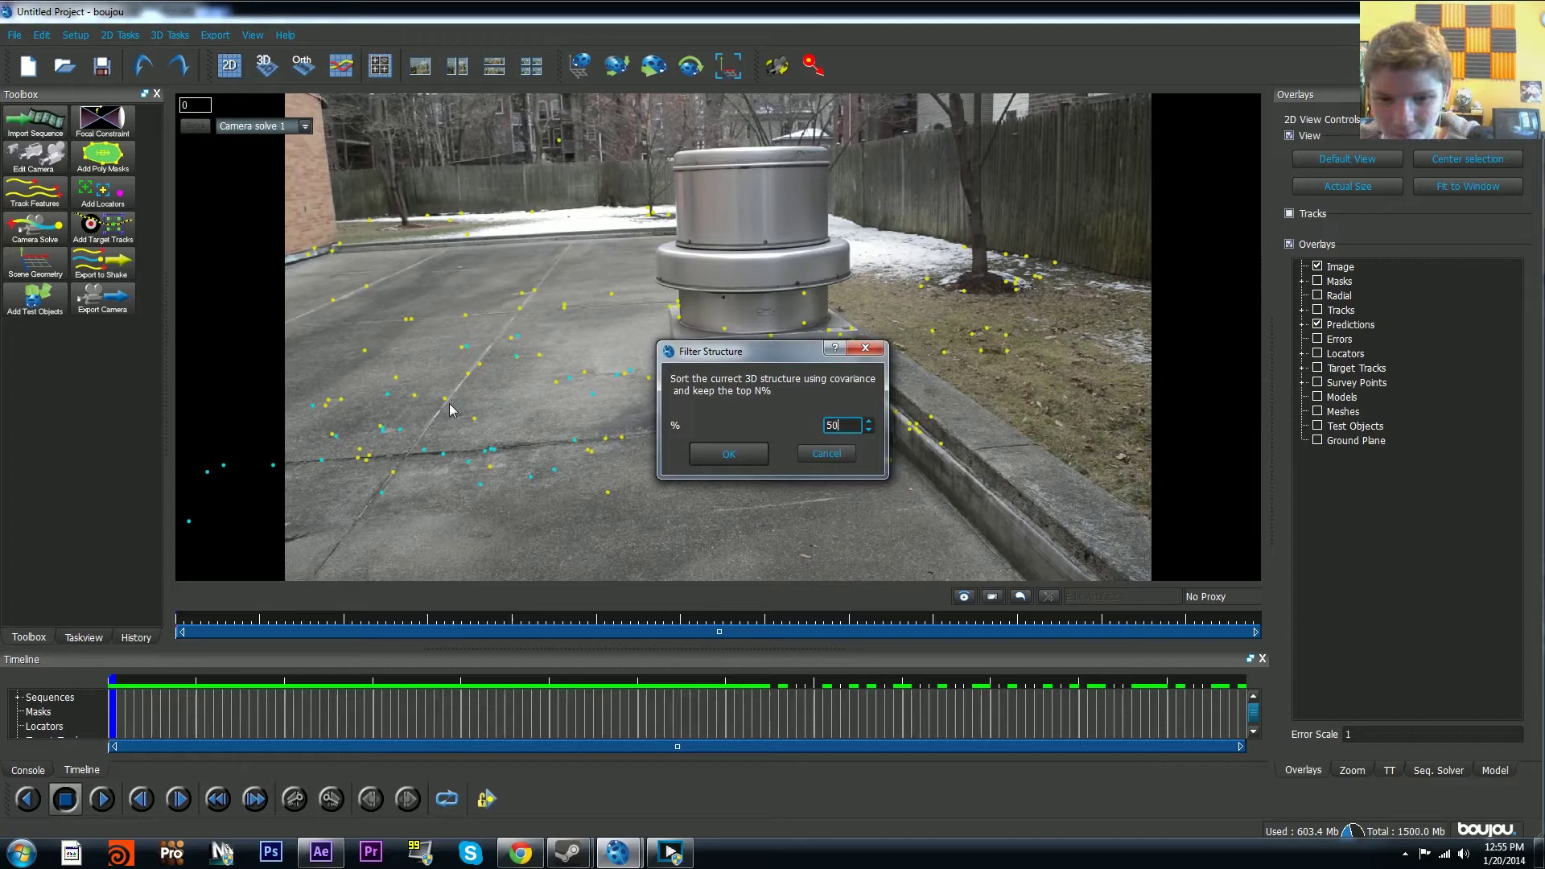
pyautogui.click(725, 455)
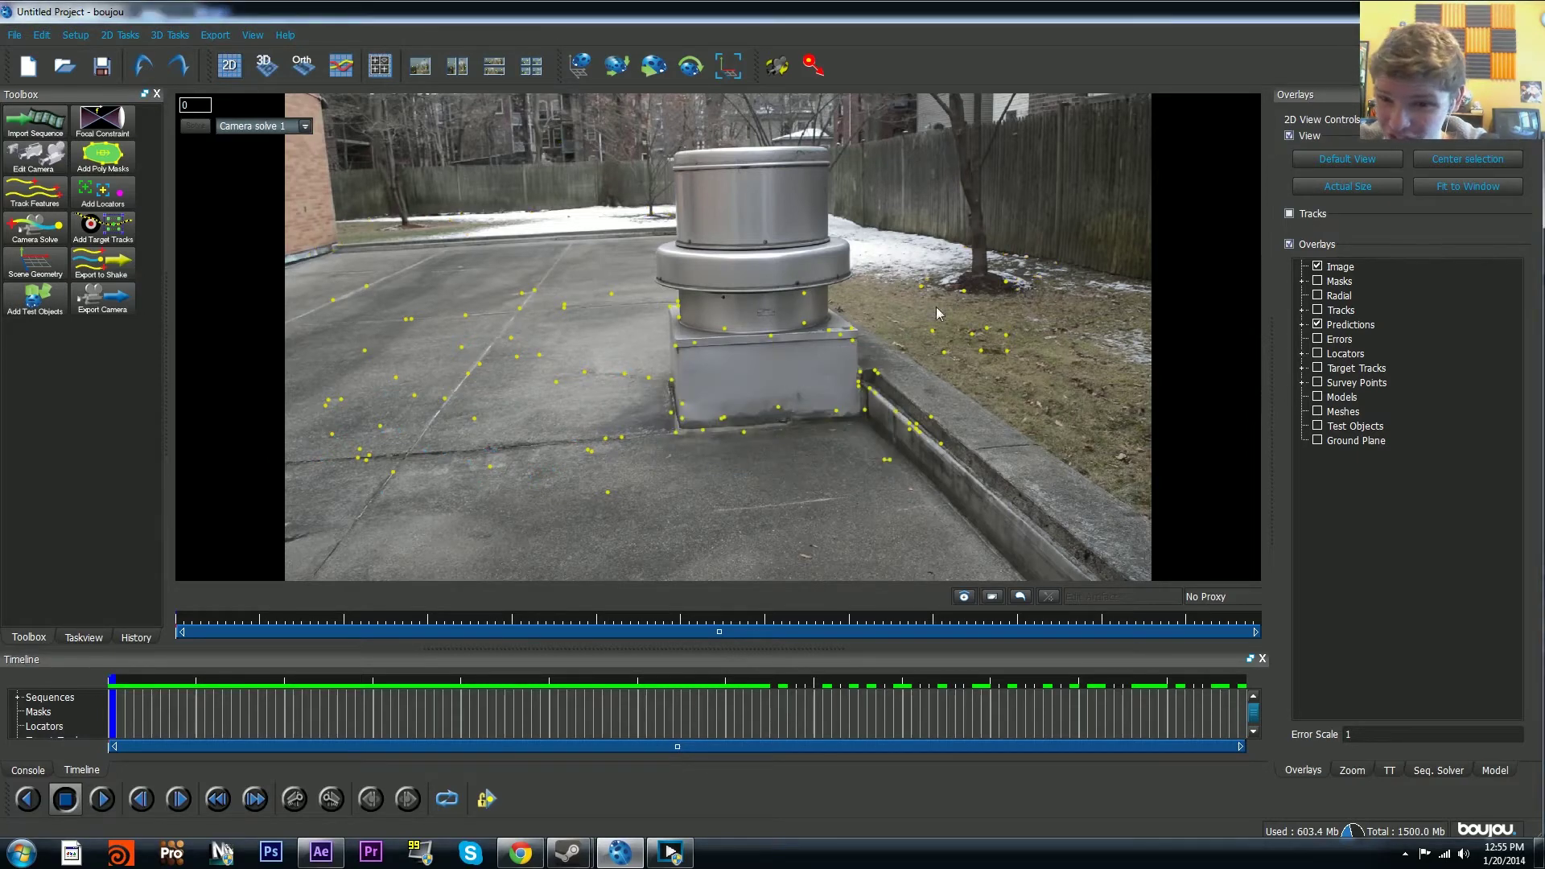
# Step: Try to refine Camera solve 1 with Solve Adjust across all imagery
pyautogui.click(172, 37)
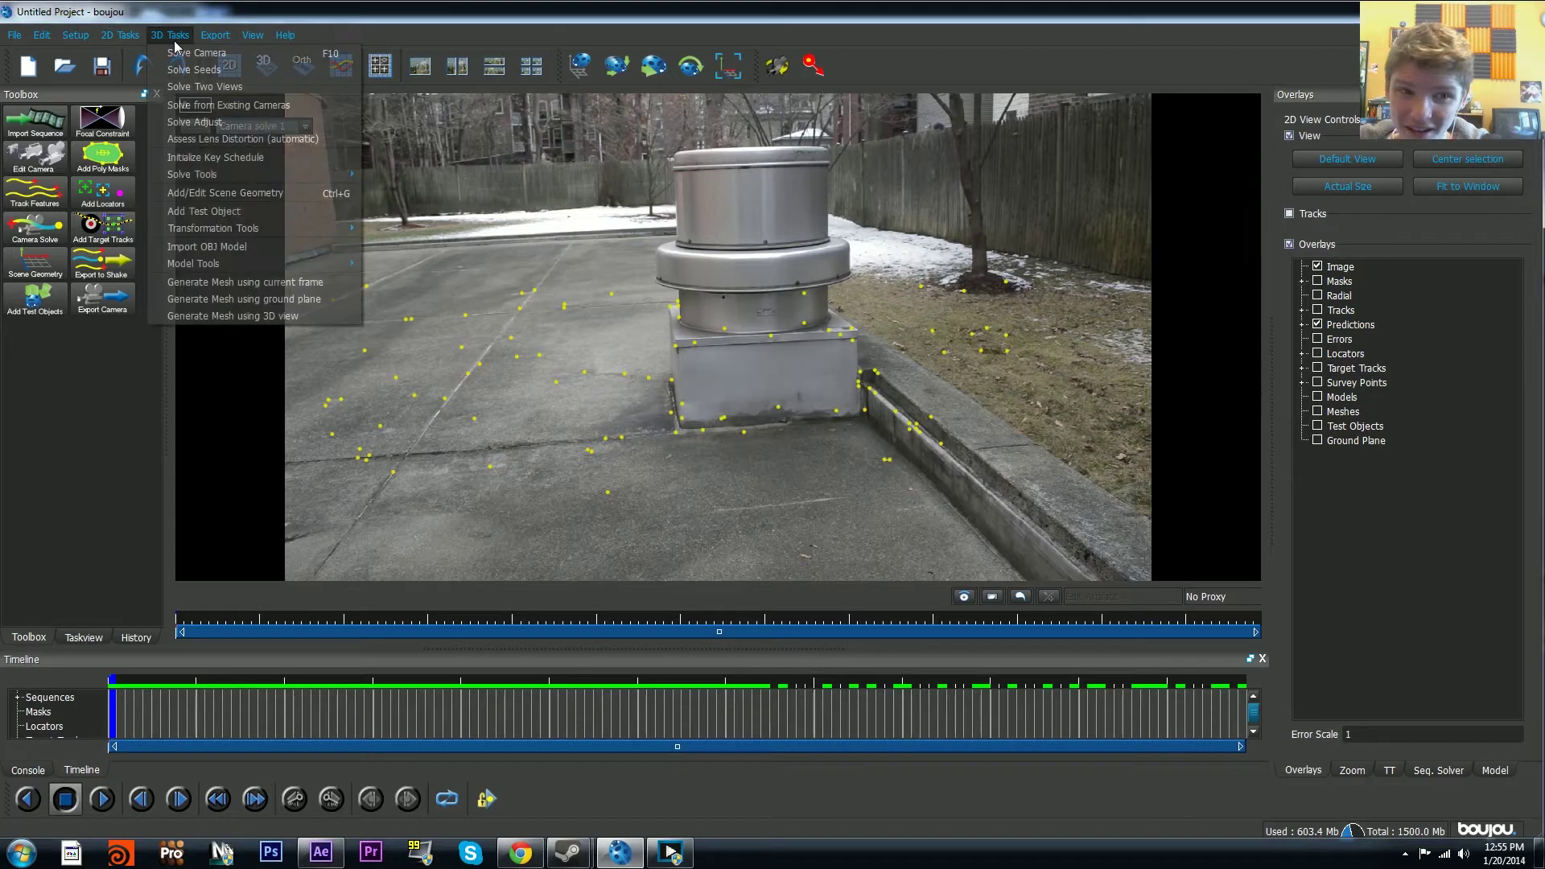
pyautogui.click(186, 123)
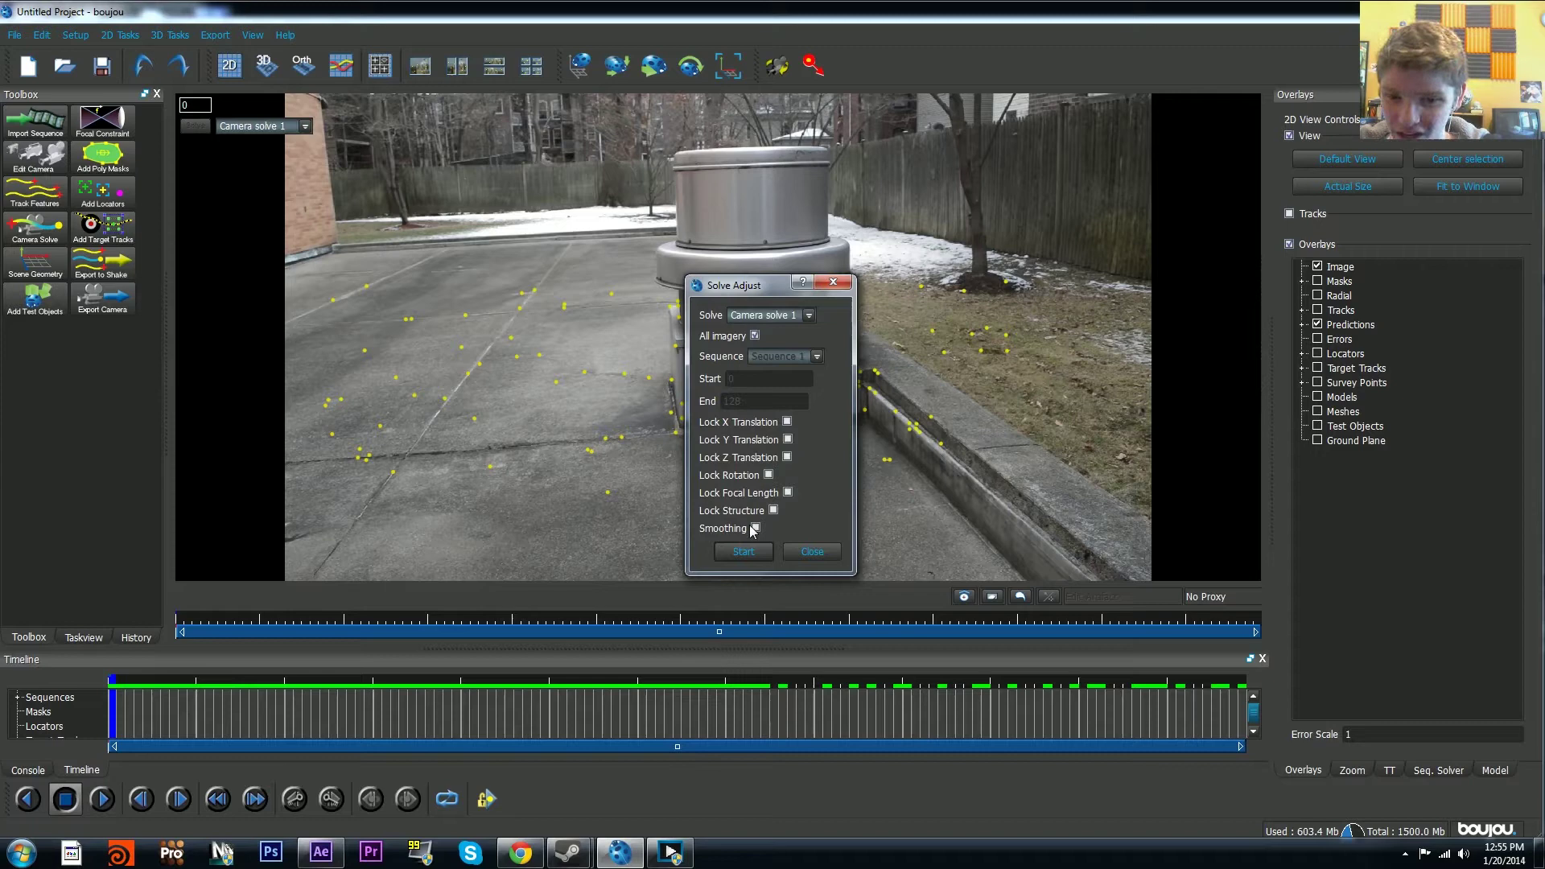
pyautogui.click(753, 551)
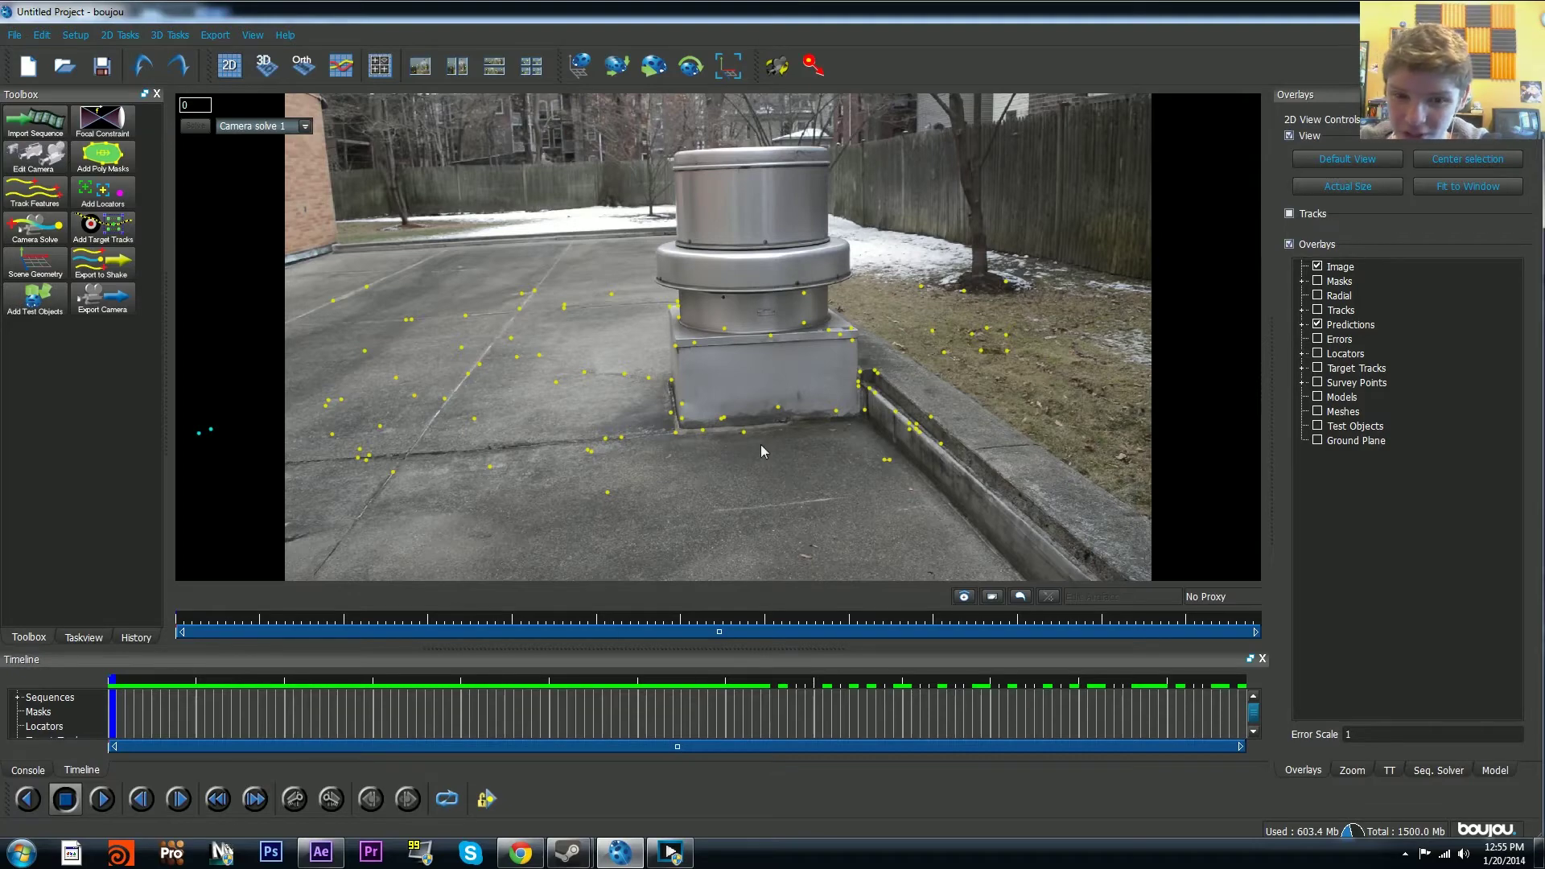
# Step: Play and scrub the adjusted solve to examine whether the prediction points stay fixed in the second half of the footage
pyautogui.press('space')
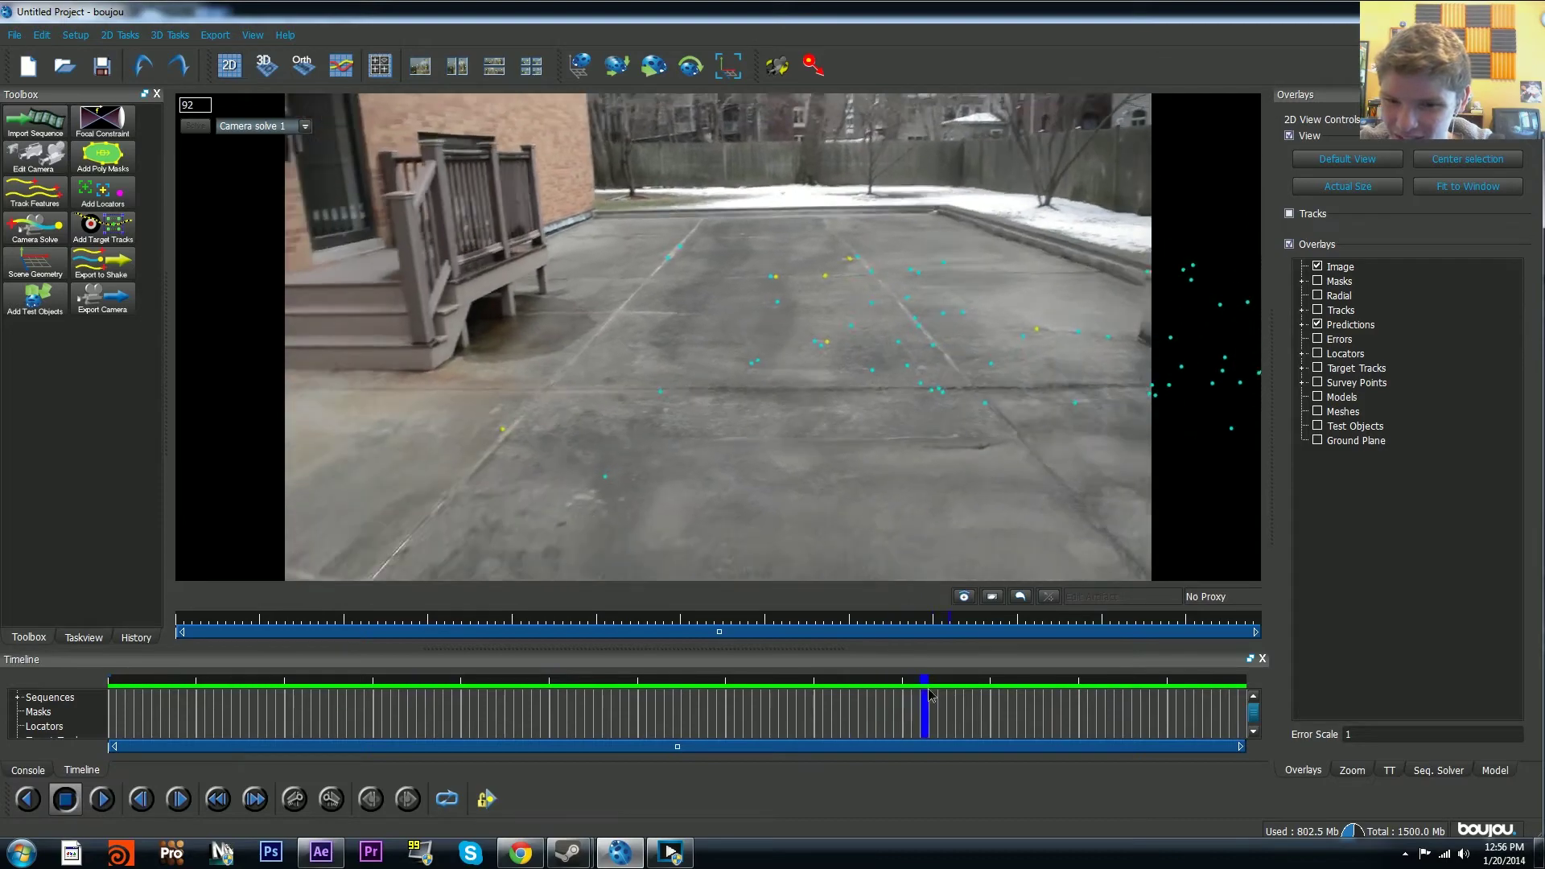
pyautogui.click(961, 692)
pyautogui.moveTo(963, 693); pyautogui.dragTo(1003, 672)
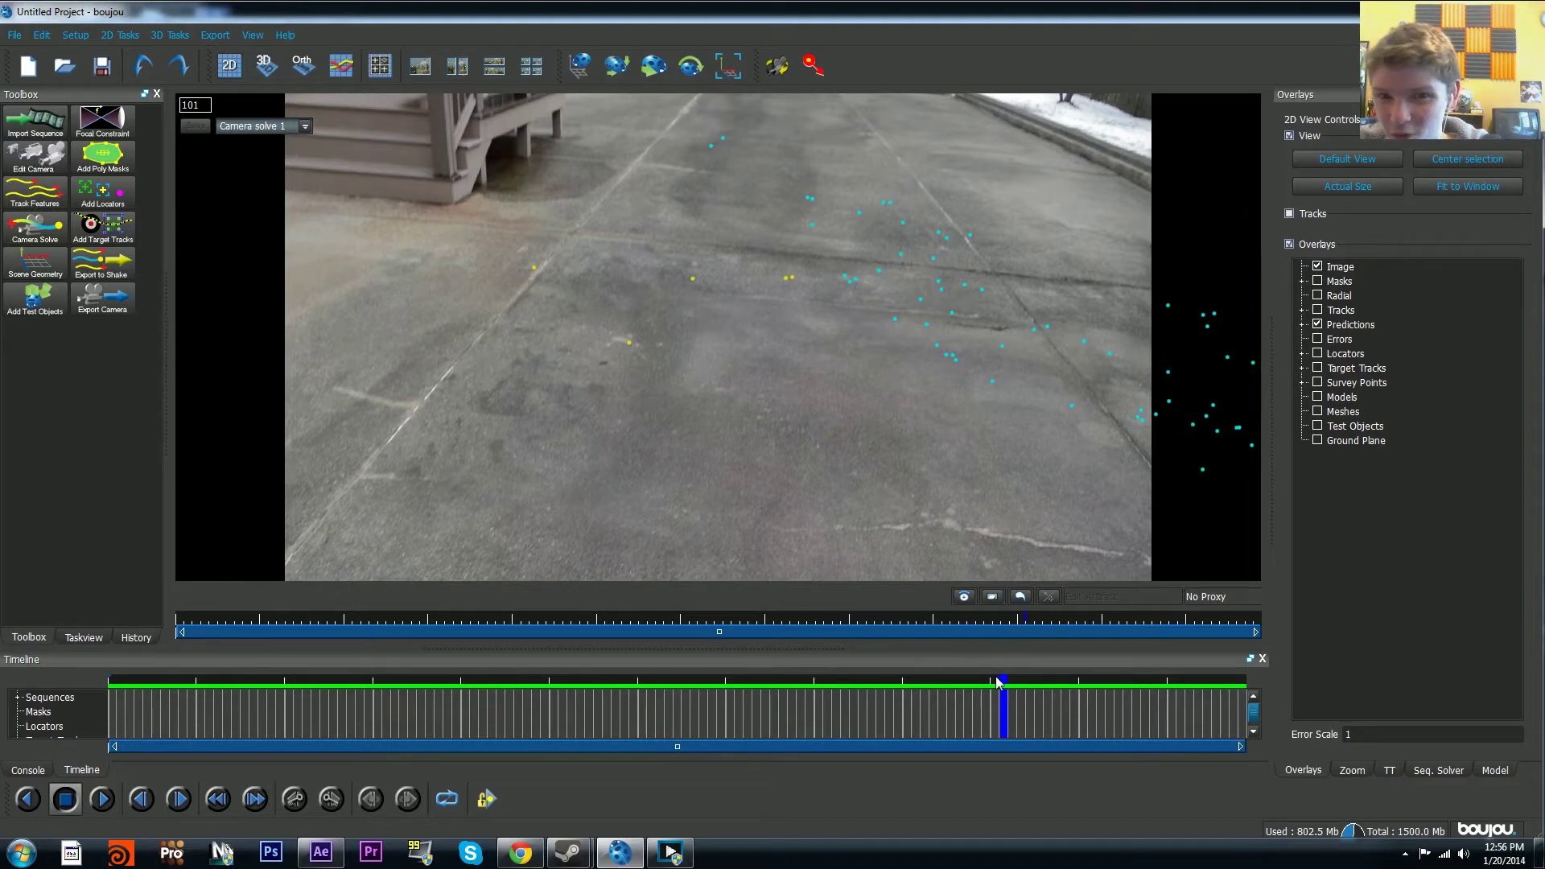
pyautogui.moveTo(998, 681); pyautogui.dragTo(839, 665)
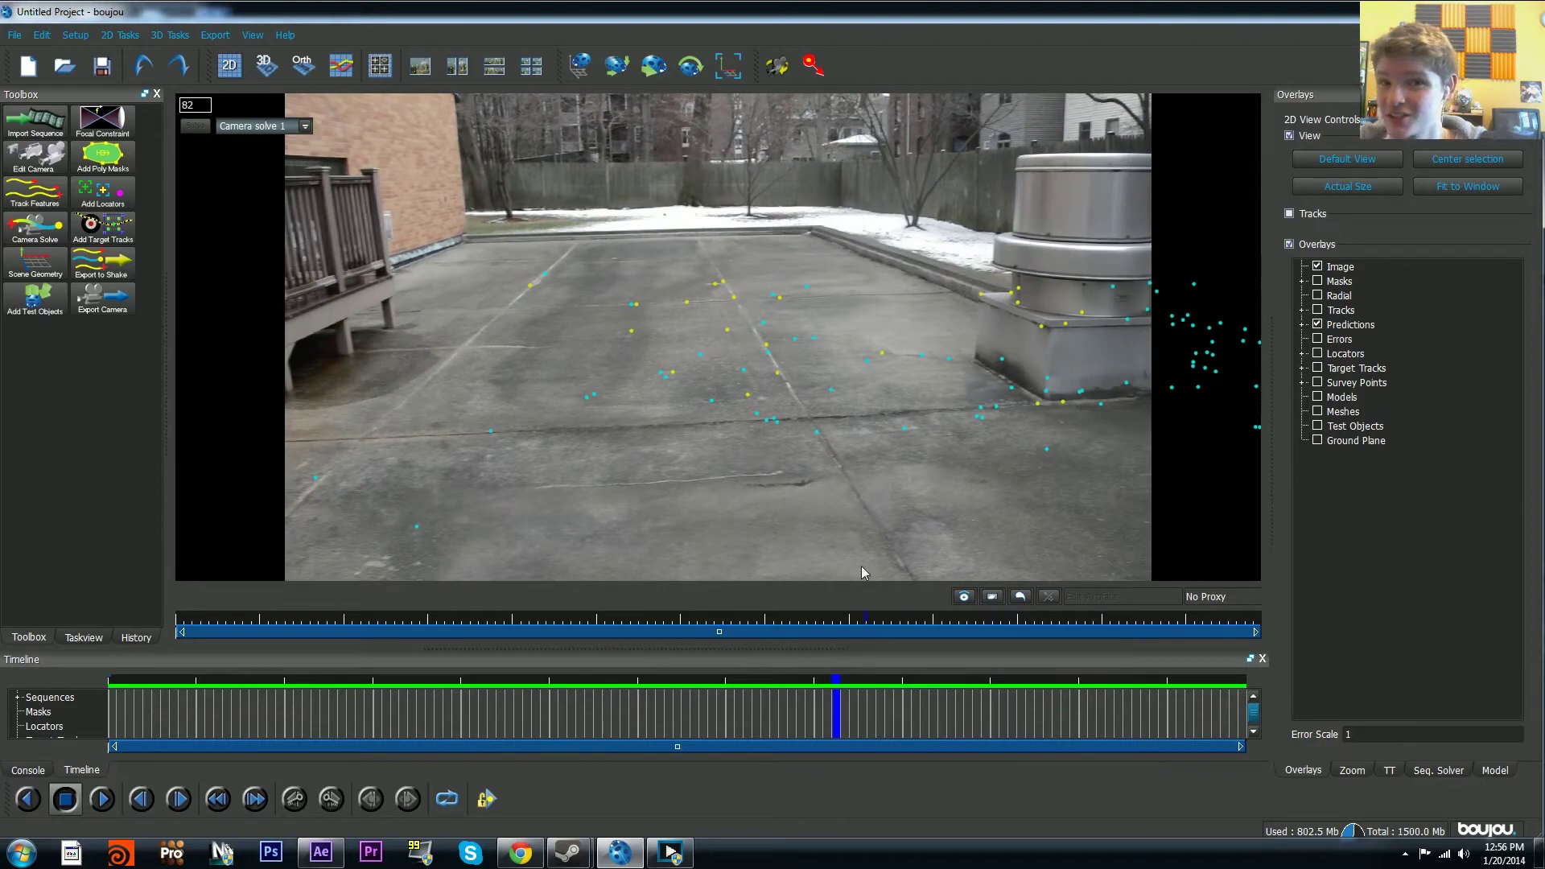
pyautogui.click(871, 690)
pyautogui.moveTo(872, 690); pyautogui.dragTo(1127, 652)
# Step: Undo the Solve Adjust, replay the footage from the first frame to check the points, and return to frame 0
pyautogui.click(157, 35)
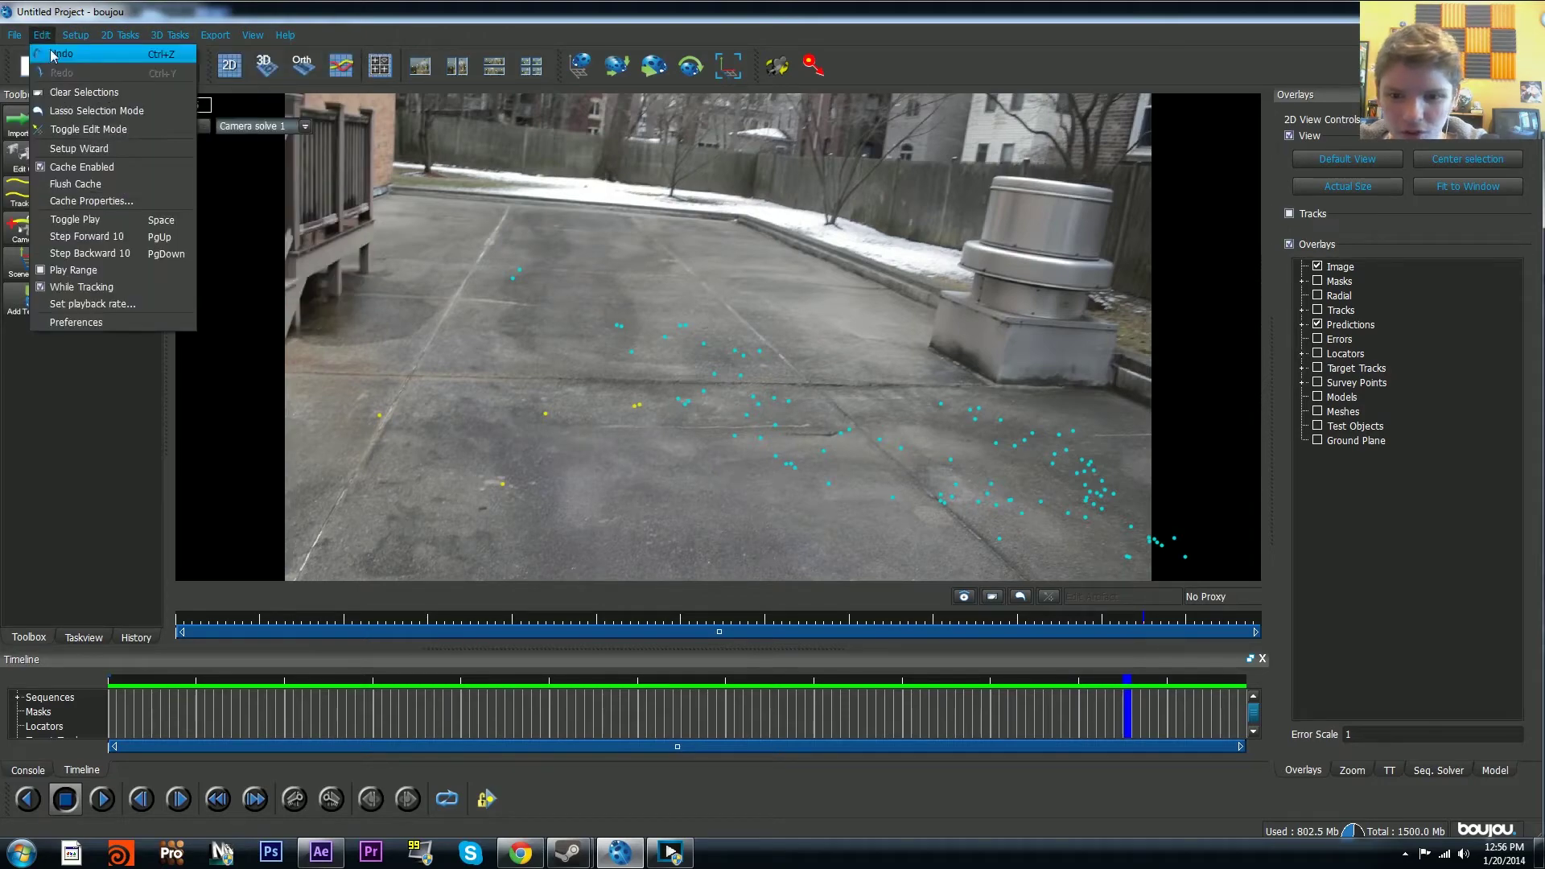
pyautogui.click(53, 55)
pyautogui.click(1051, 676)
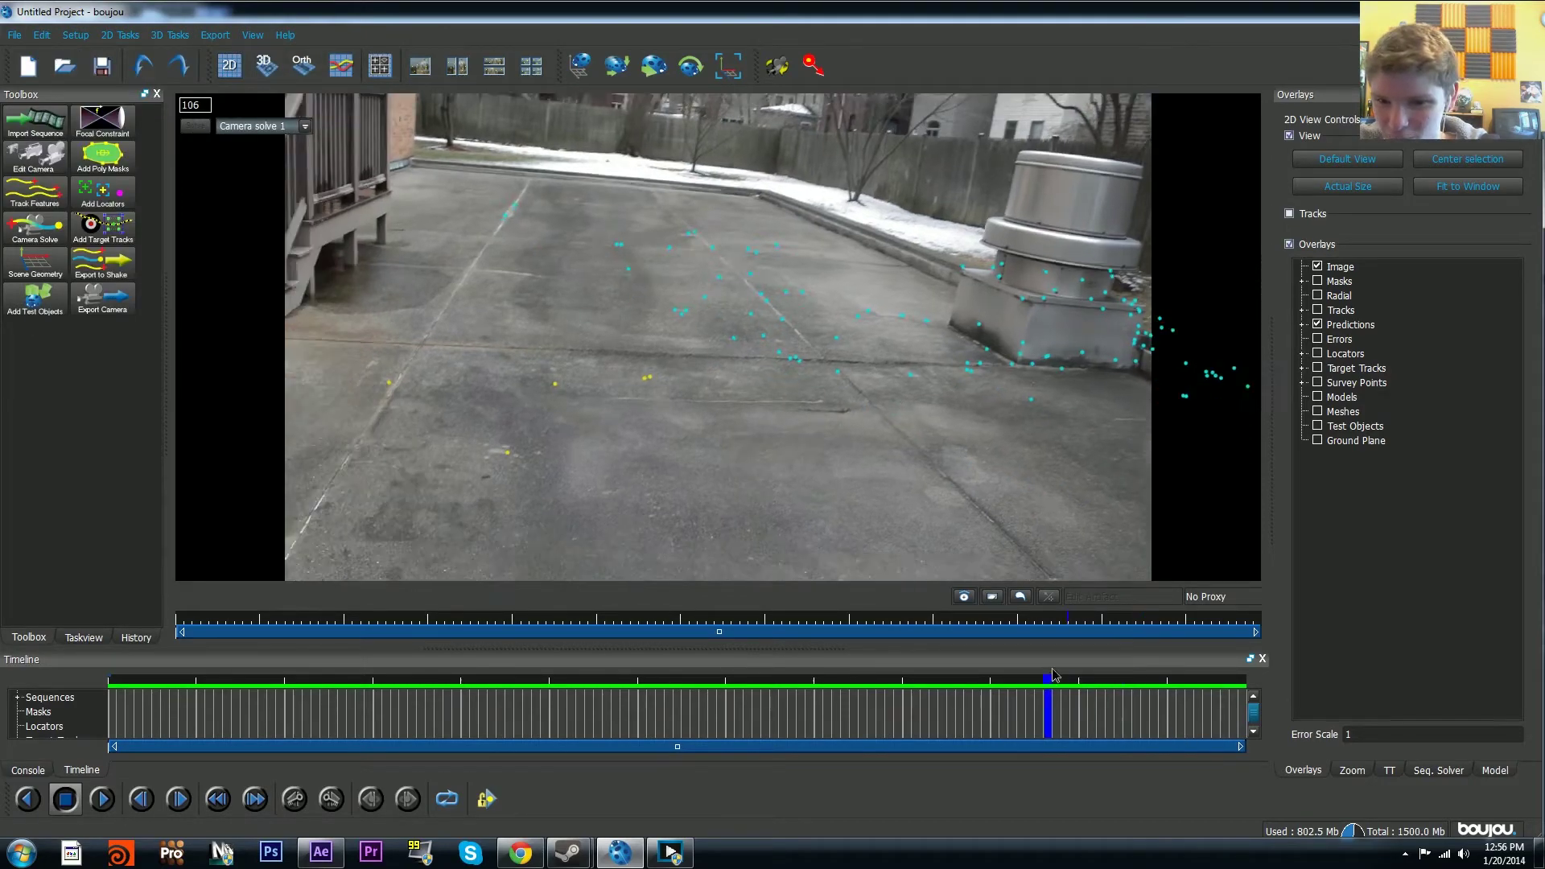
pyautogui.moveTo(1054, 674); pyautogui.dragTo(111, 676)
pyautogui.press('space')
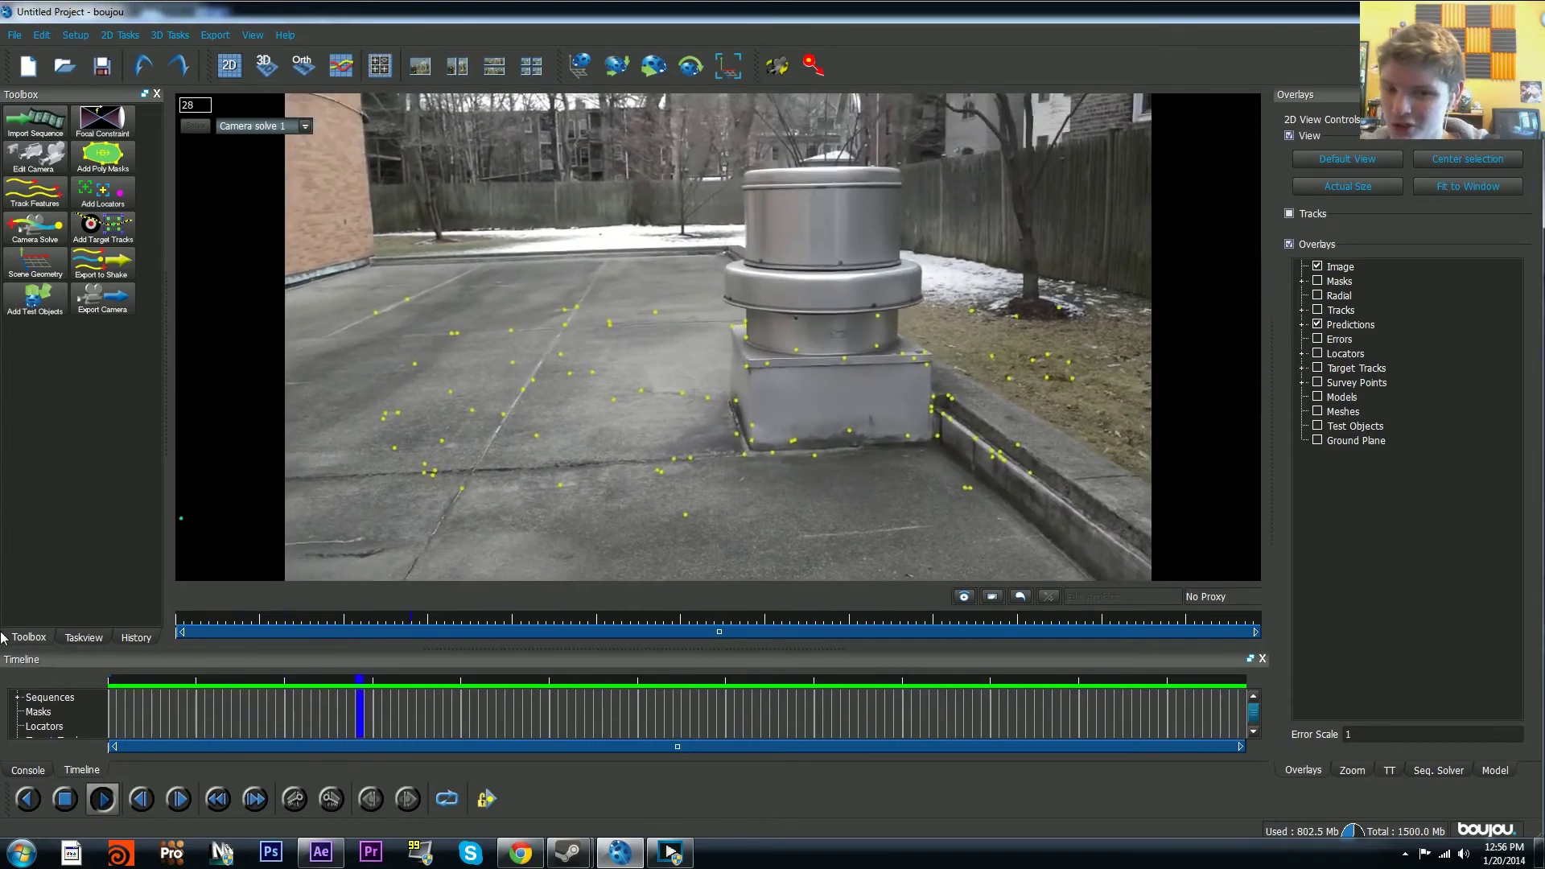
pyautogui.press('space')
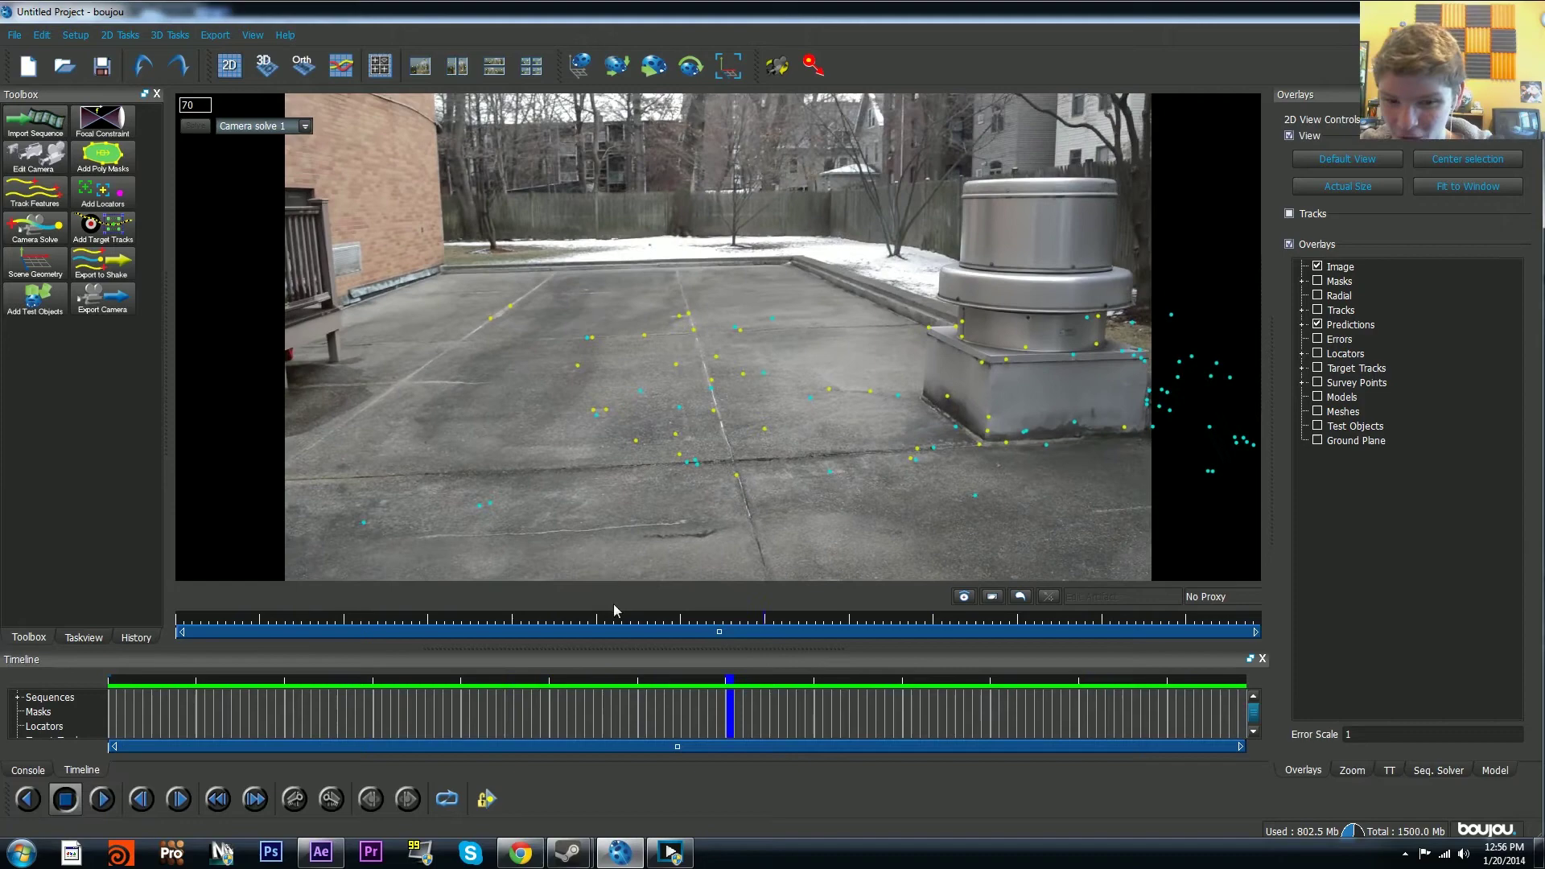
pyautogui.moveTo(627, 680); pyautogui.dragTo(39, 672)
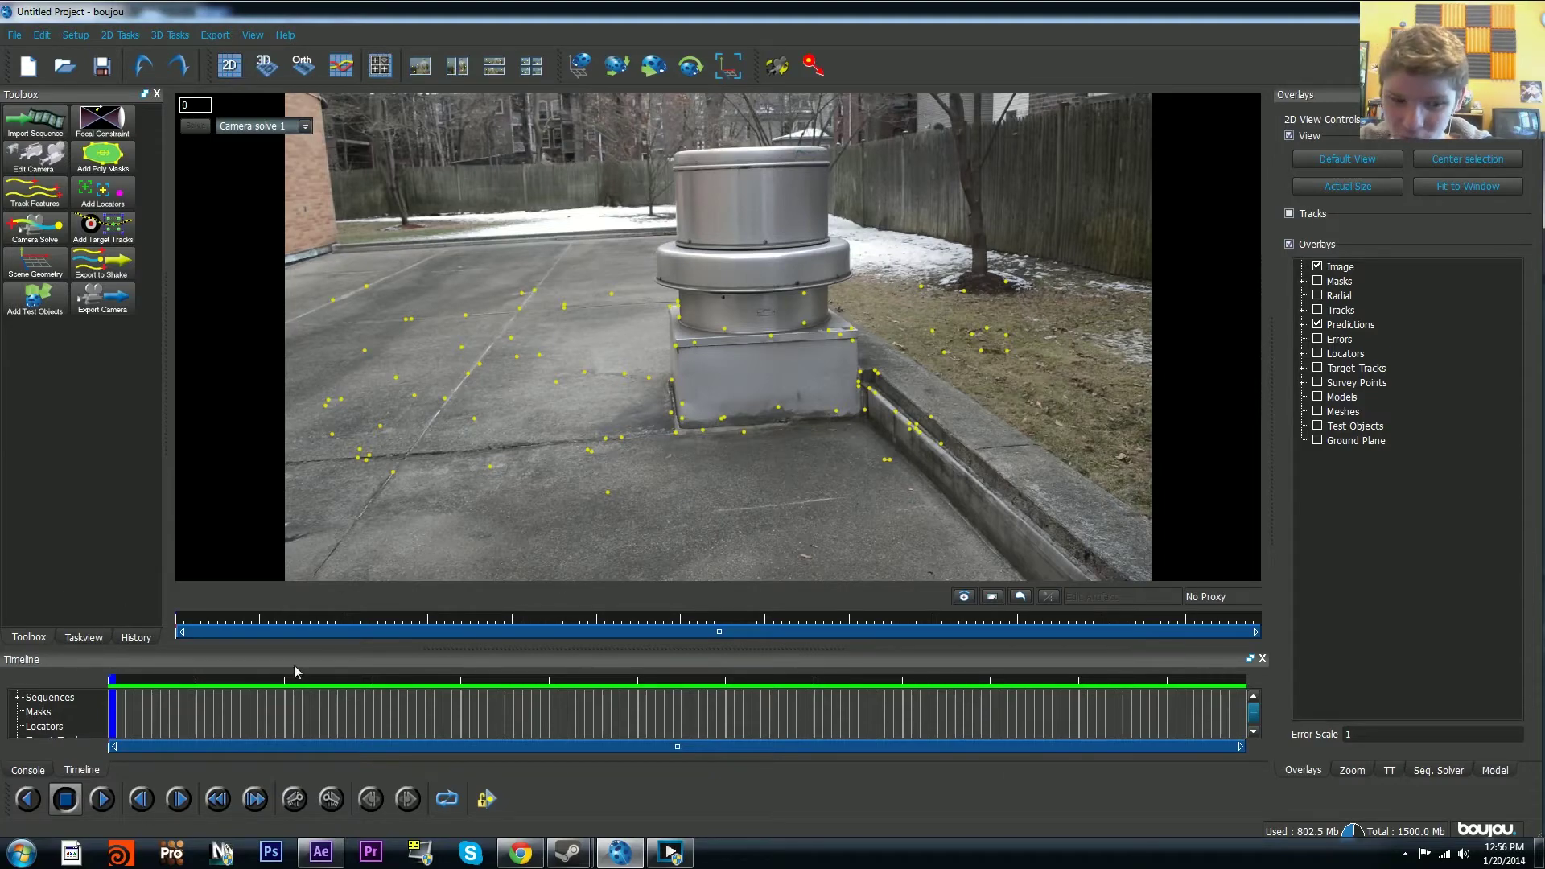
# Step: At frame 59, add an Origin coordinate frame hint connected to the central pavement joint track and show the Ground Plane overlay
pyautogui.moveTo(293, 664); pyautogui.dragTo(634, 649)
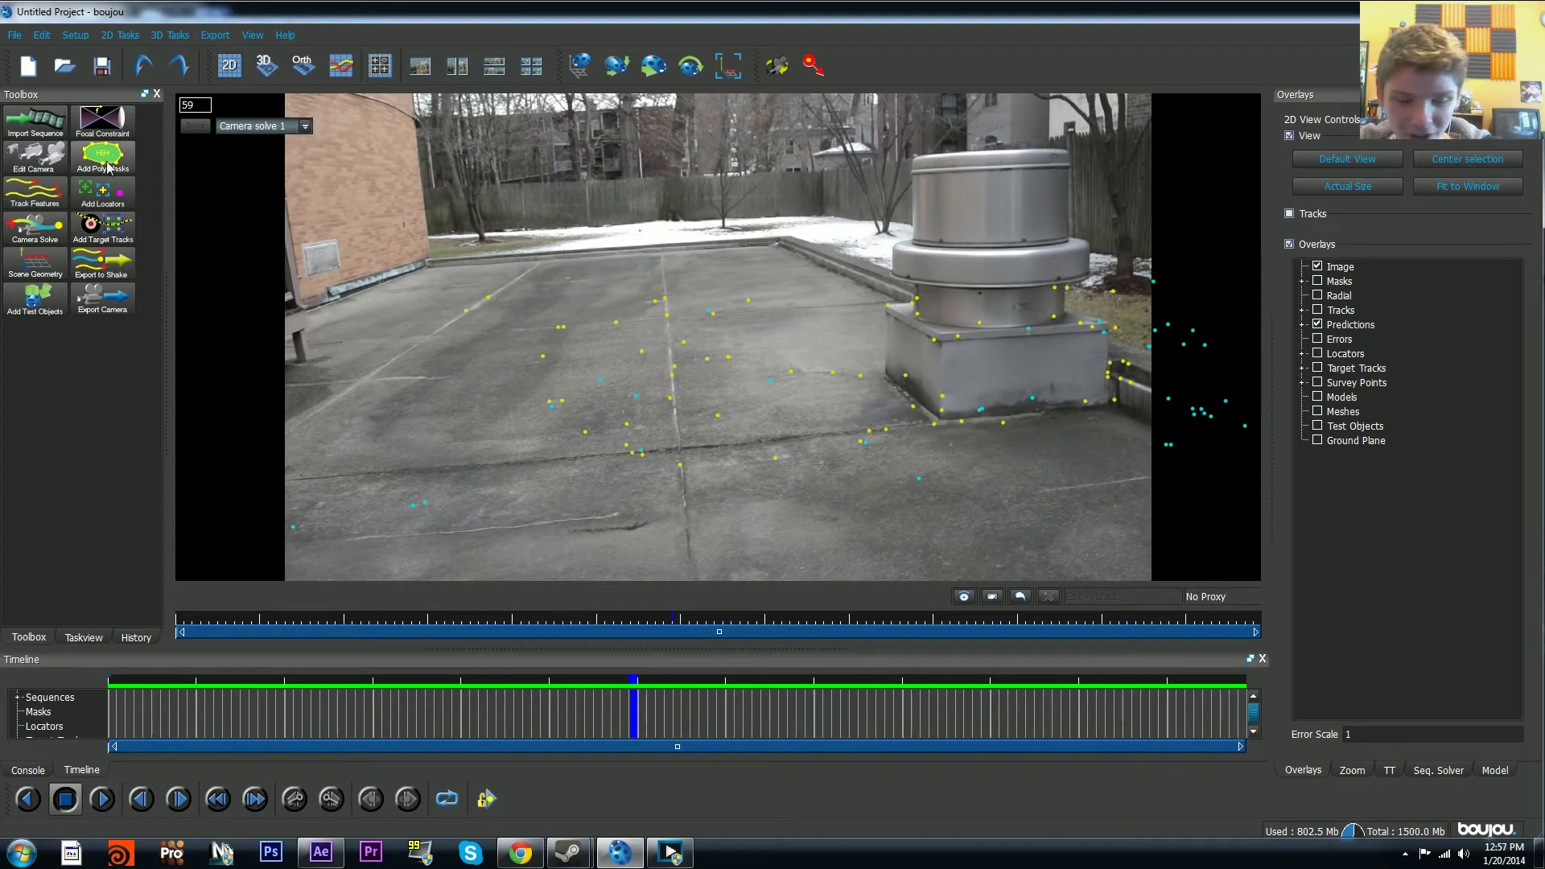
pyautogui.click(34, 262)
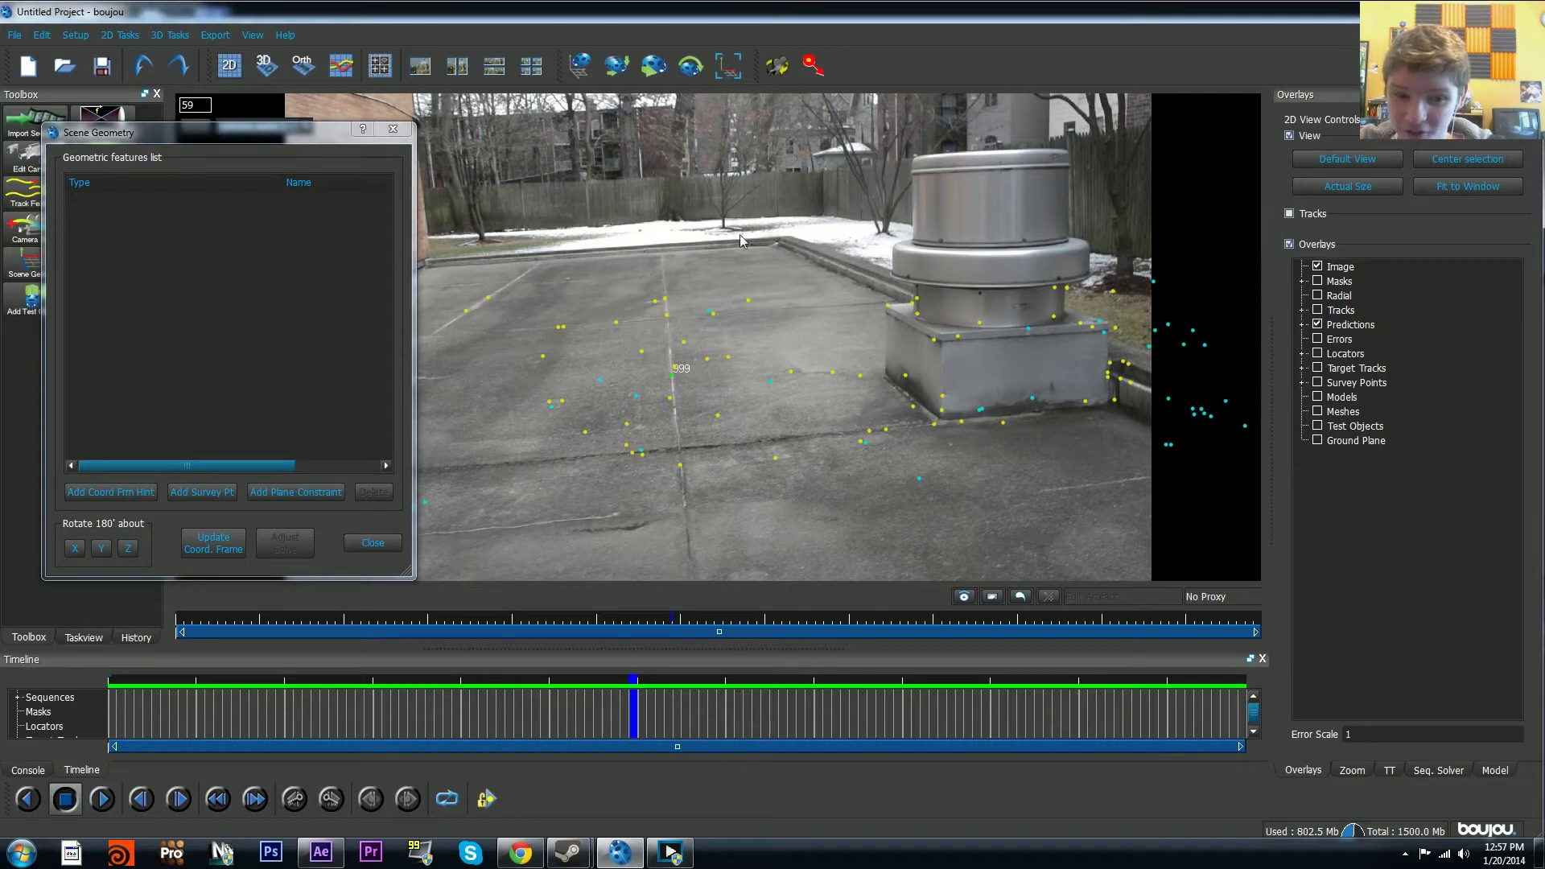
pyautogui.click(85, 492)
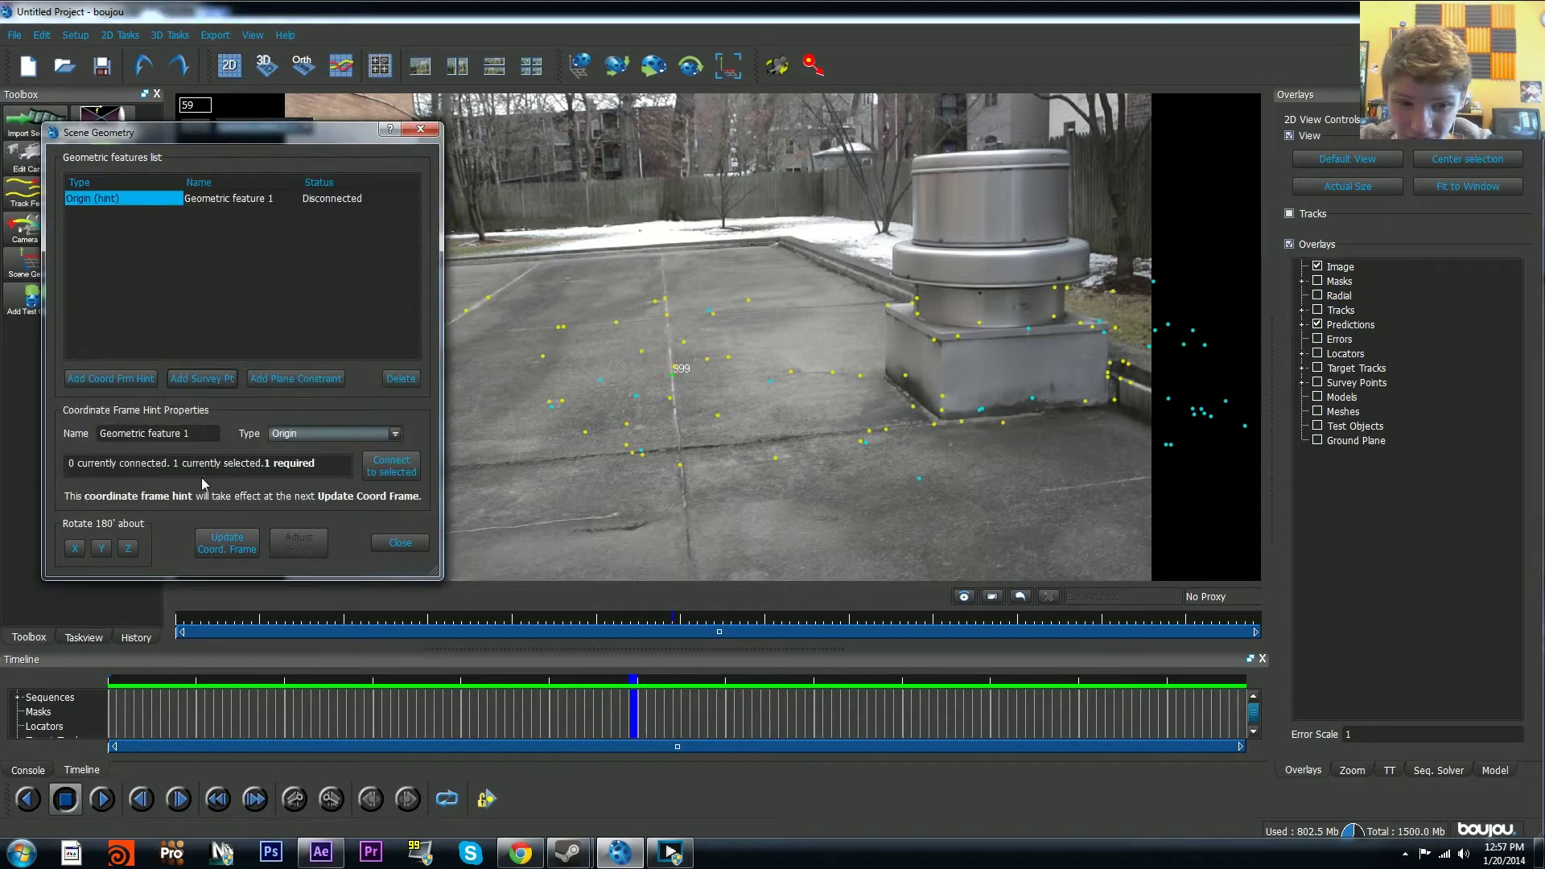
pyautogui.click(342, 433)
pyautogui.click(311, 430)
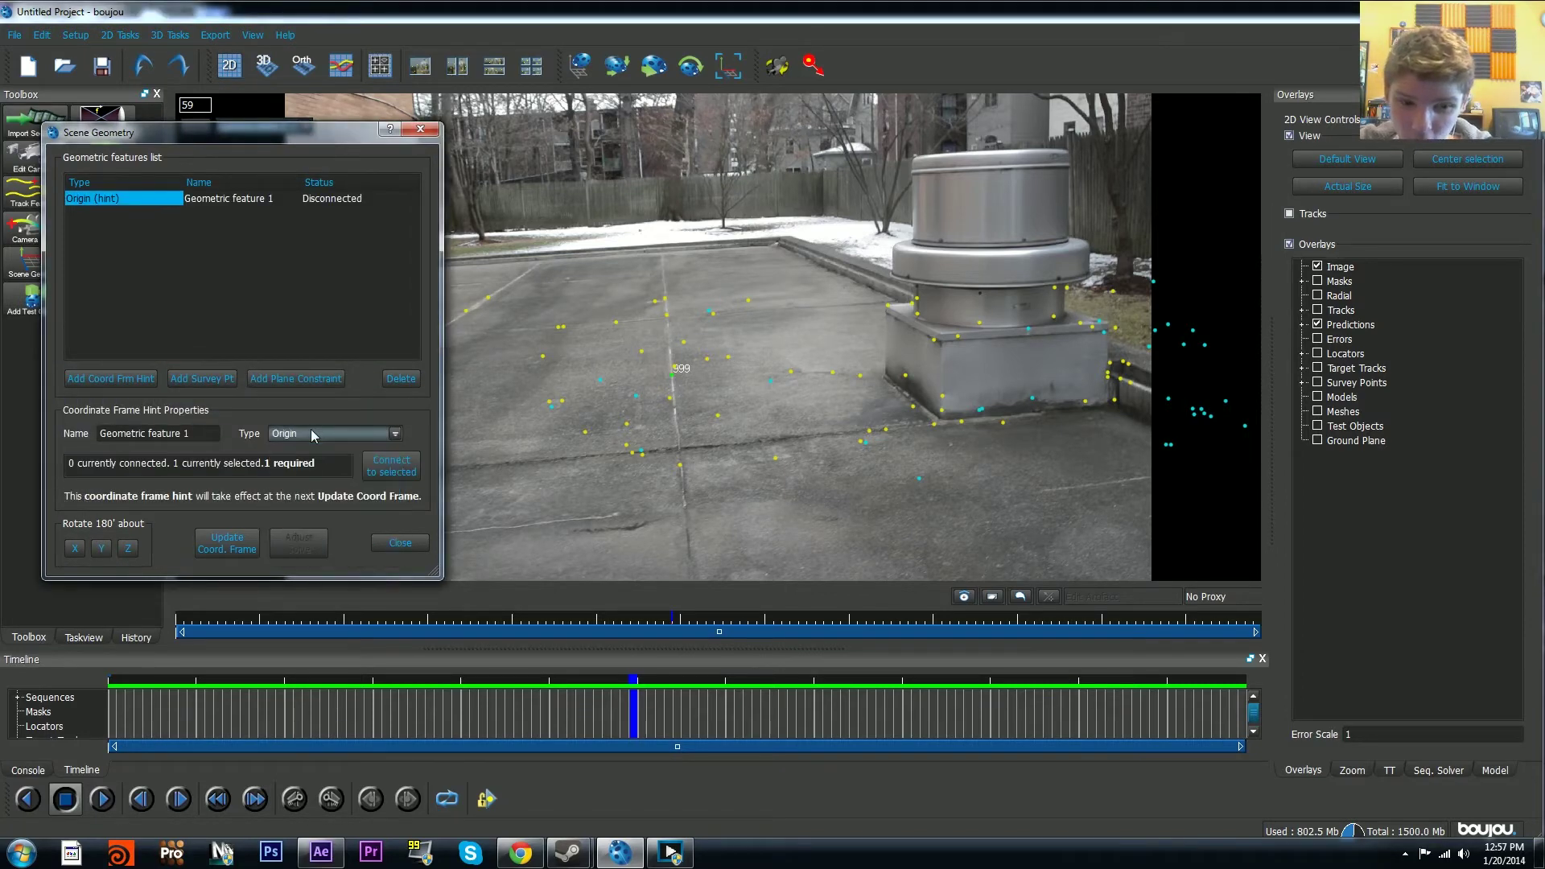
pyautogui.click(390, 473)
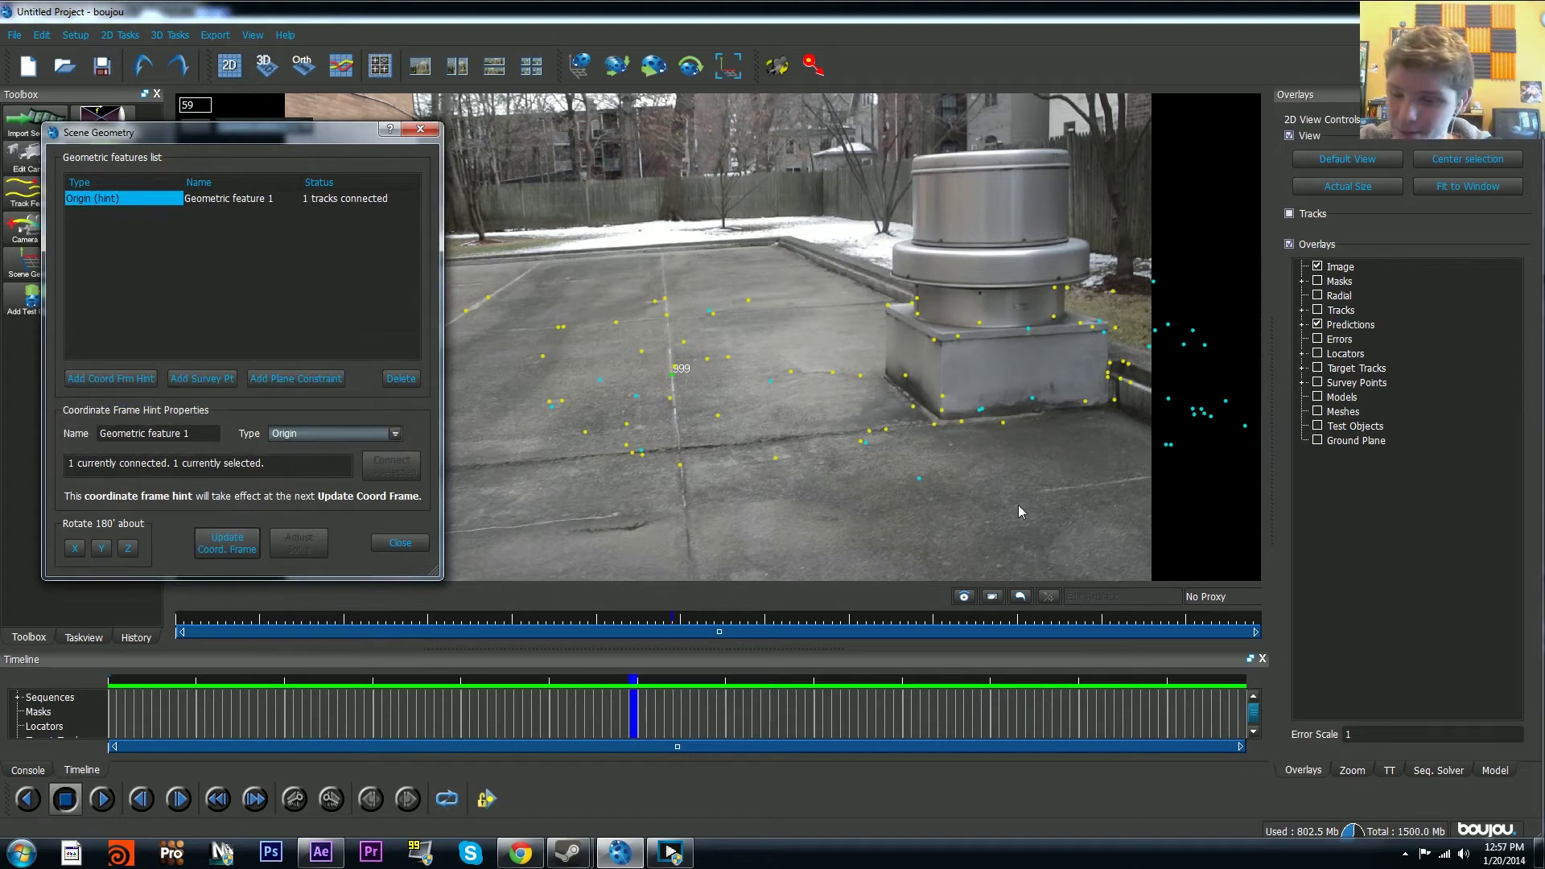
pyautogui.click(1317, 440)
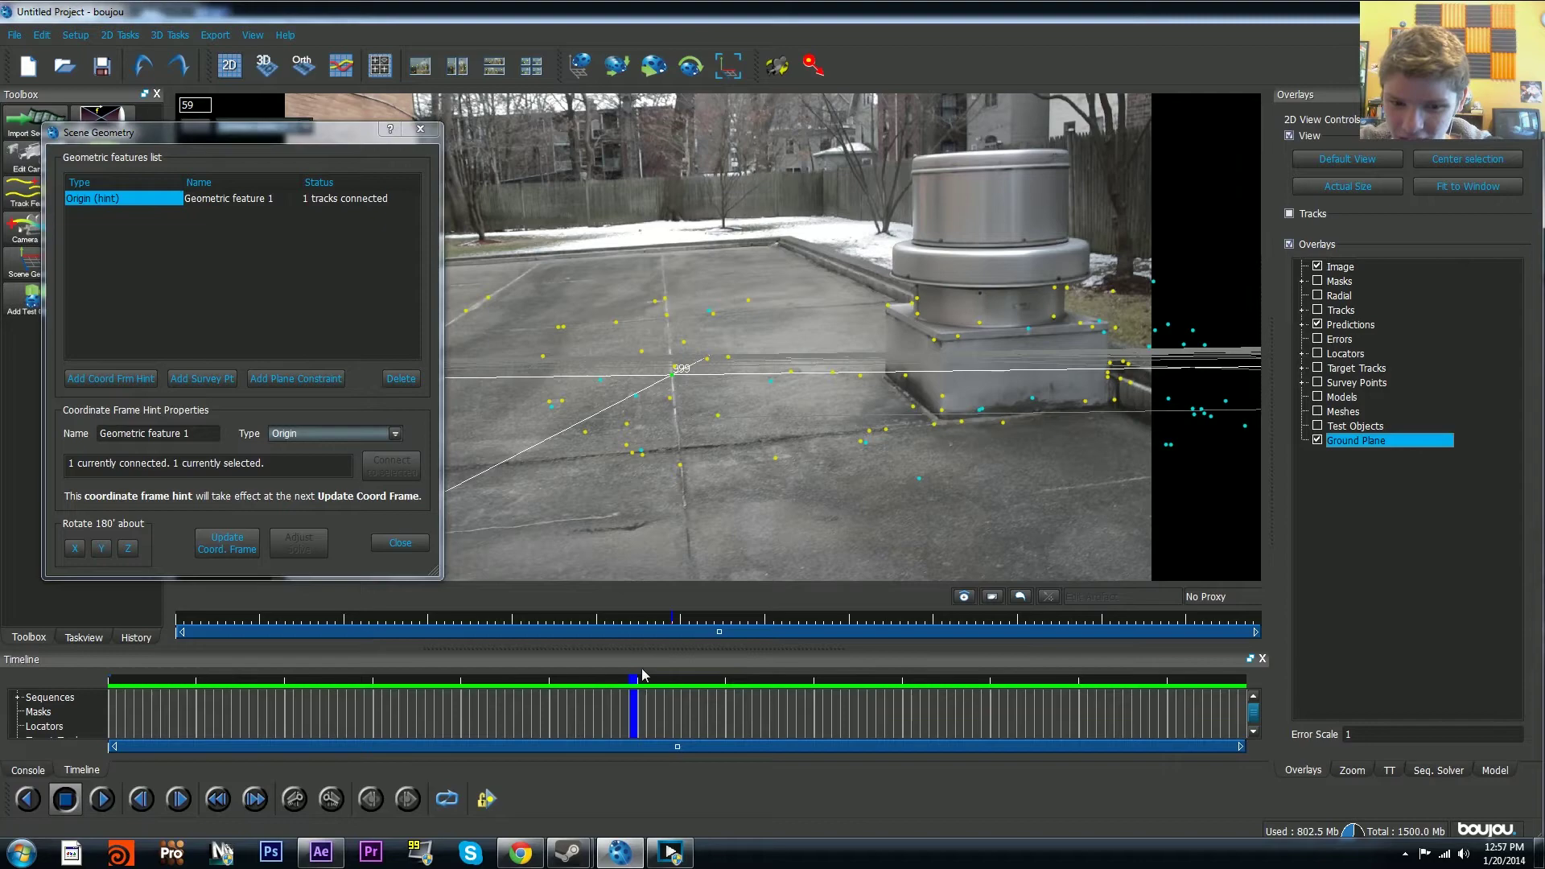
# Step: At frame 60, add a z-axis hint connected to tracks 846 and 472 along the pavement joint and update the coordinate frame
pyautogui.moveTo(636, 697)
pyautogui.mouseDown()
pyautogui.moveTo(510, 696)
pyautogui.moveTo(741, 696)
pyautogui.moveTo(580, 697)
pyautogui.moveTo(778, 676)
pyautogui.moveTo(642, 676)
pyautogui.mouseUp()
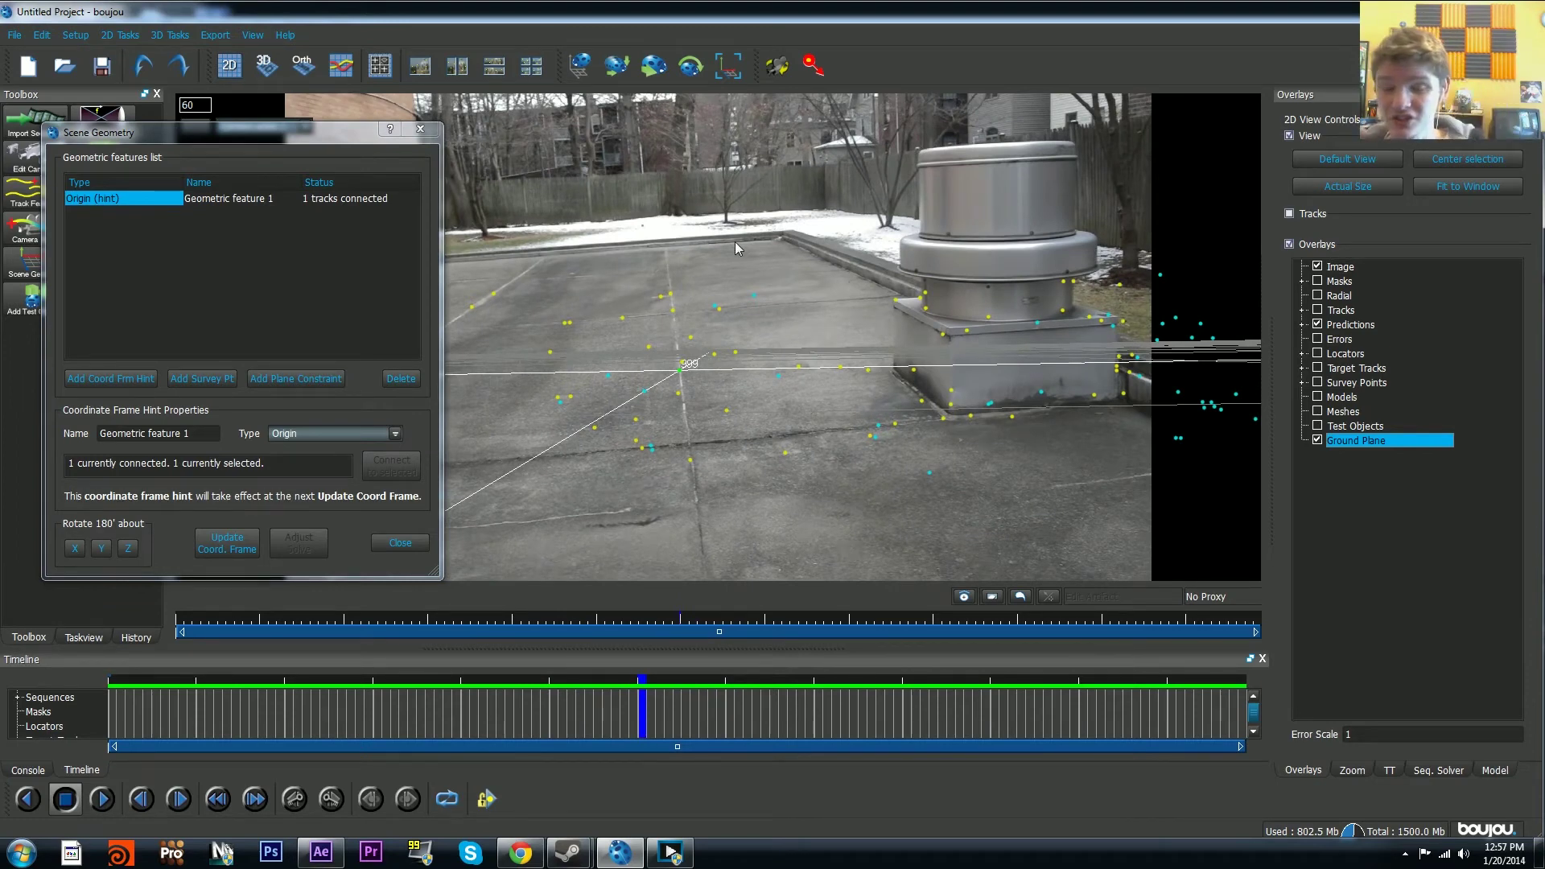
pyautogui.click(689, 456)
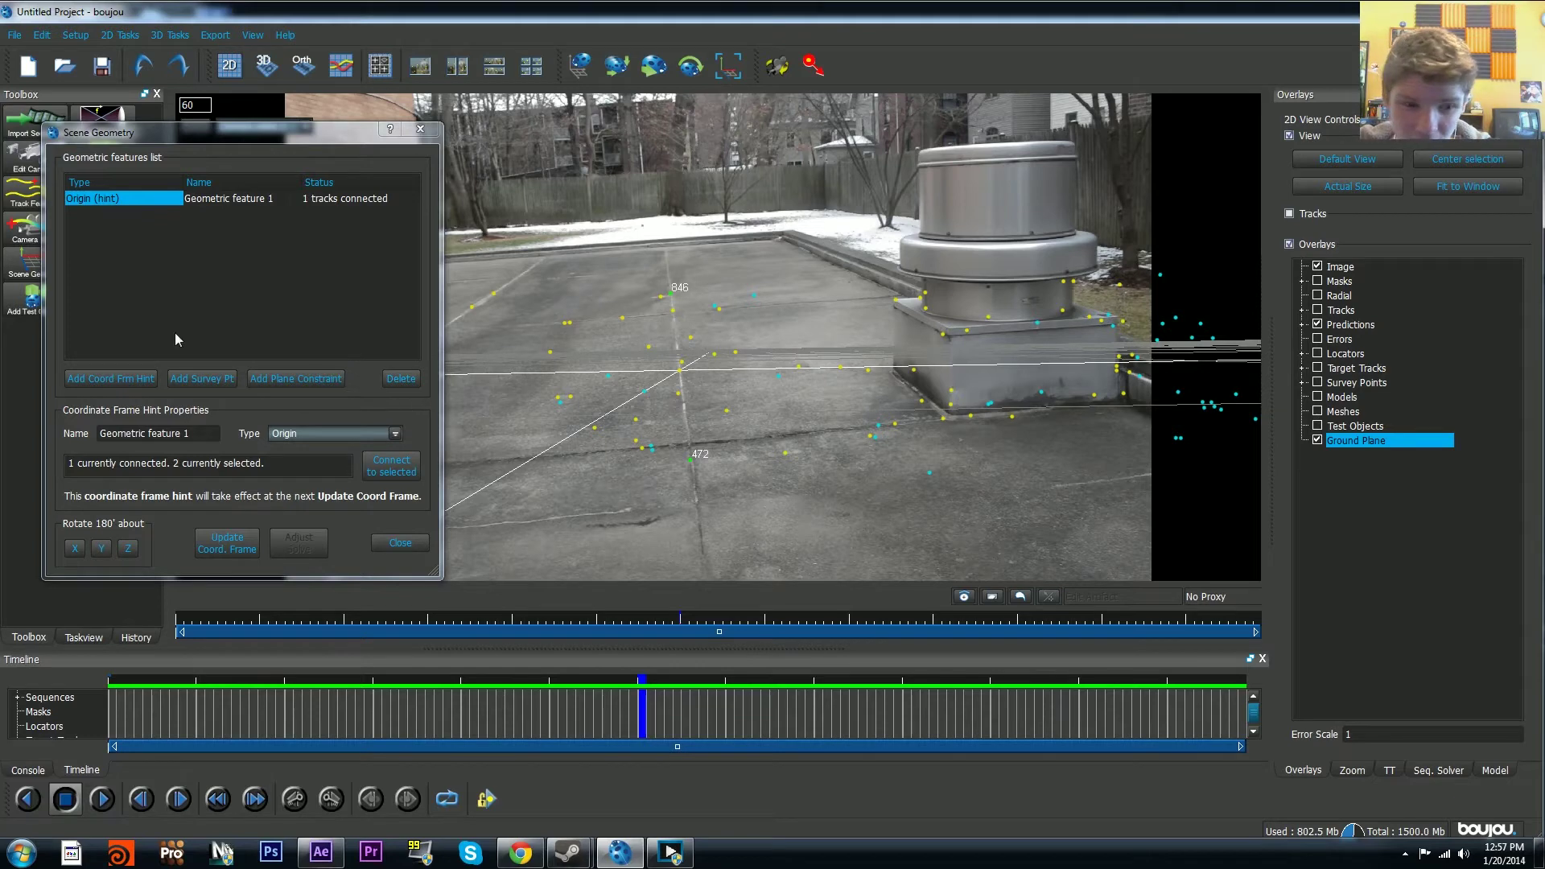
pyautogui.click(81, 378)
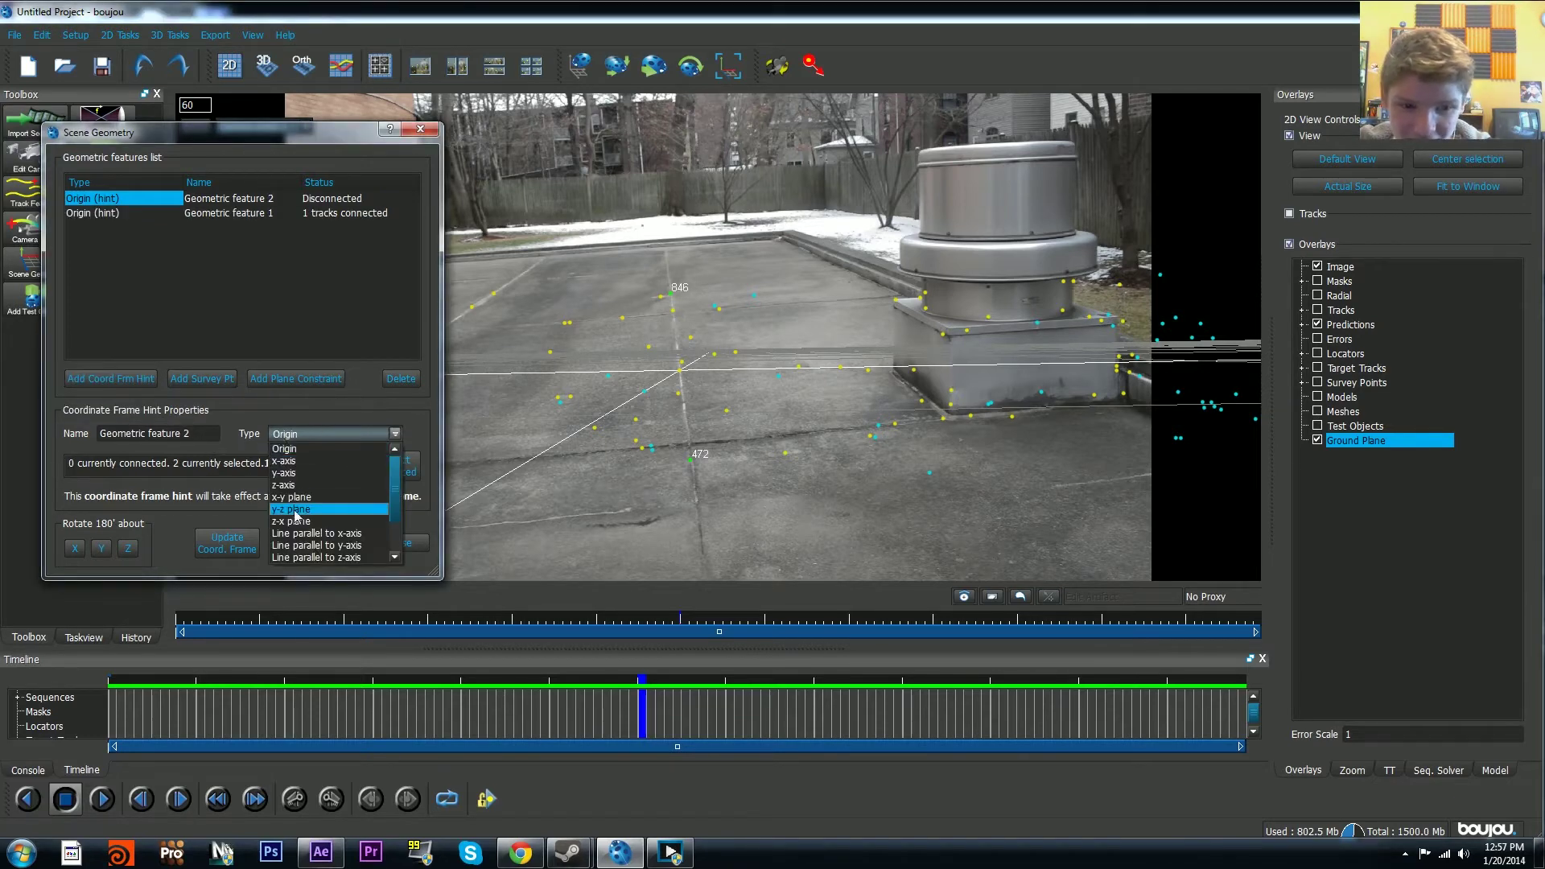
pyautogui.click(287, 486)
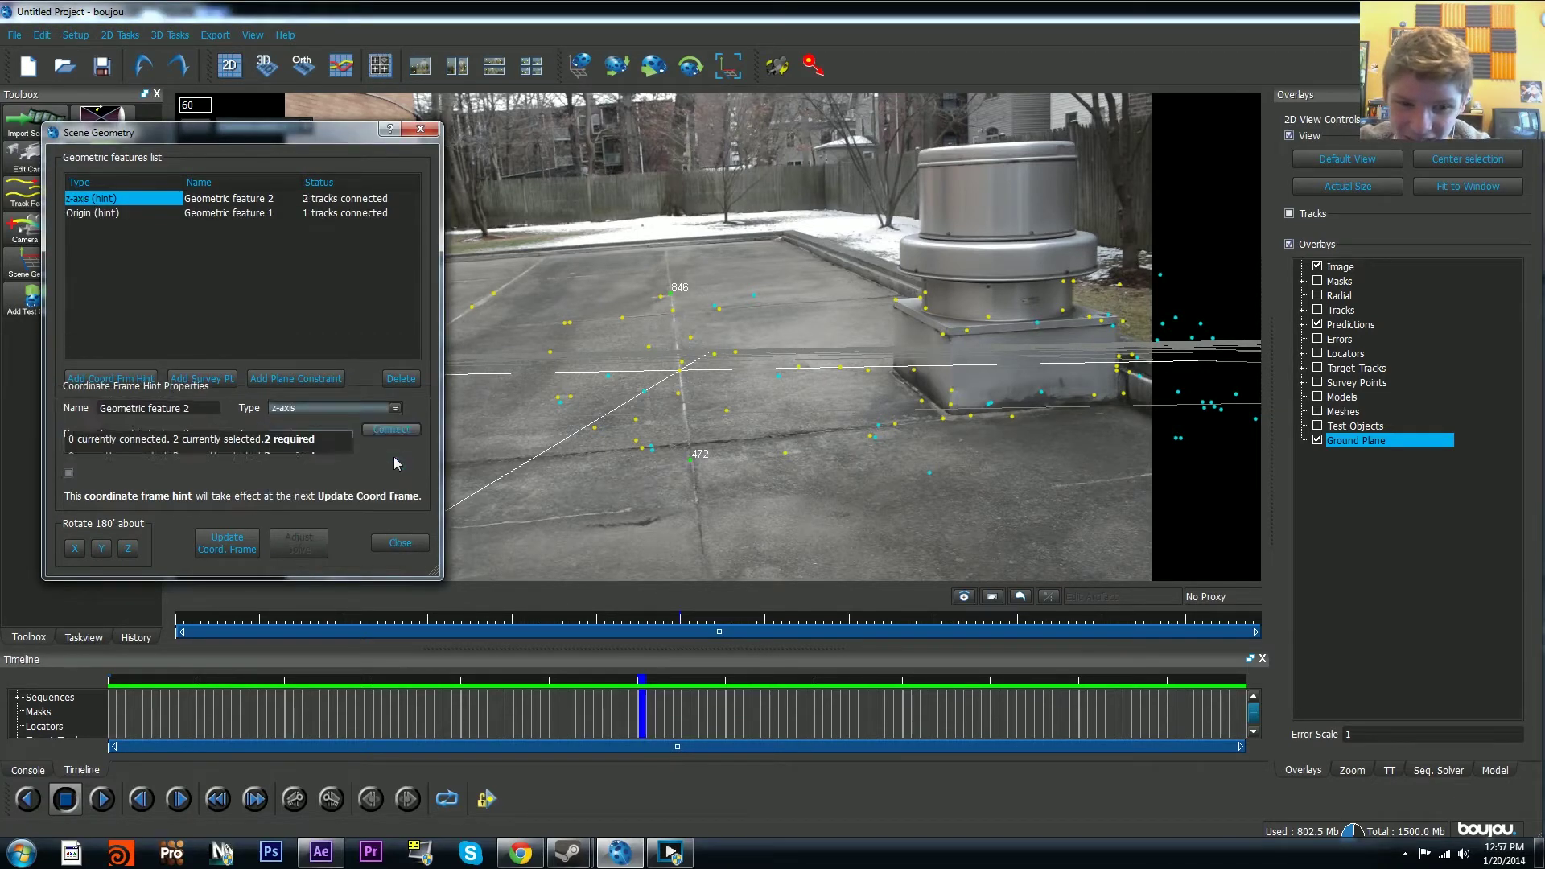
pyautogui.click(224, 544)
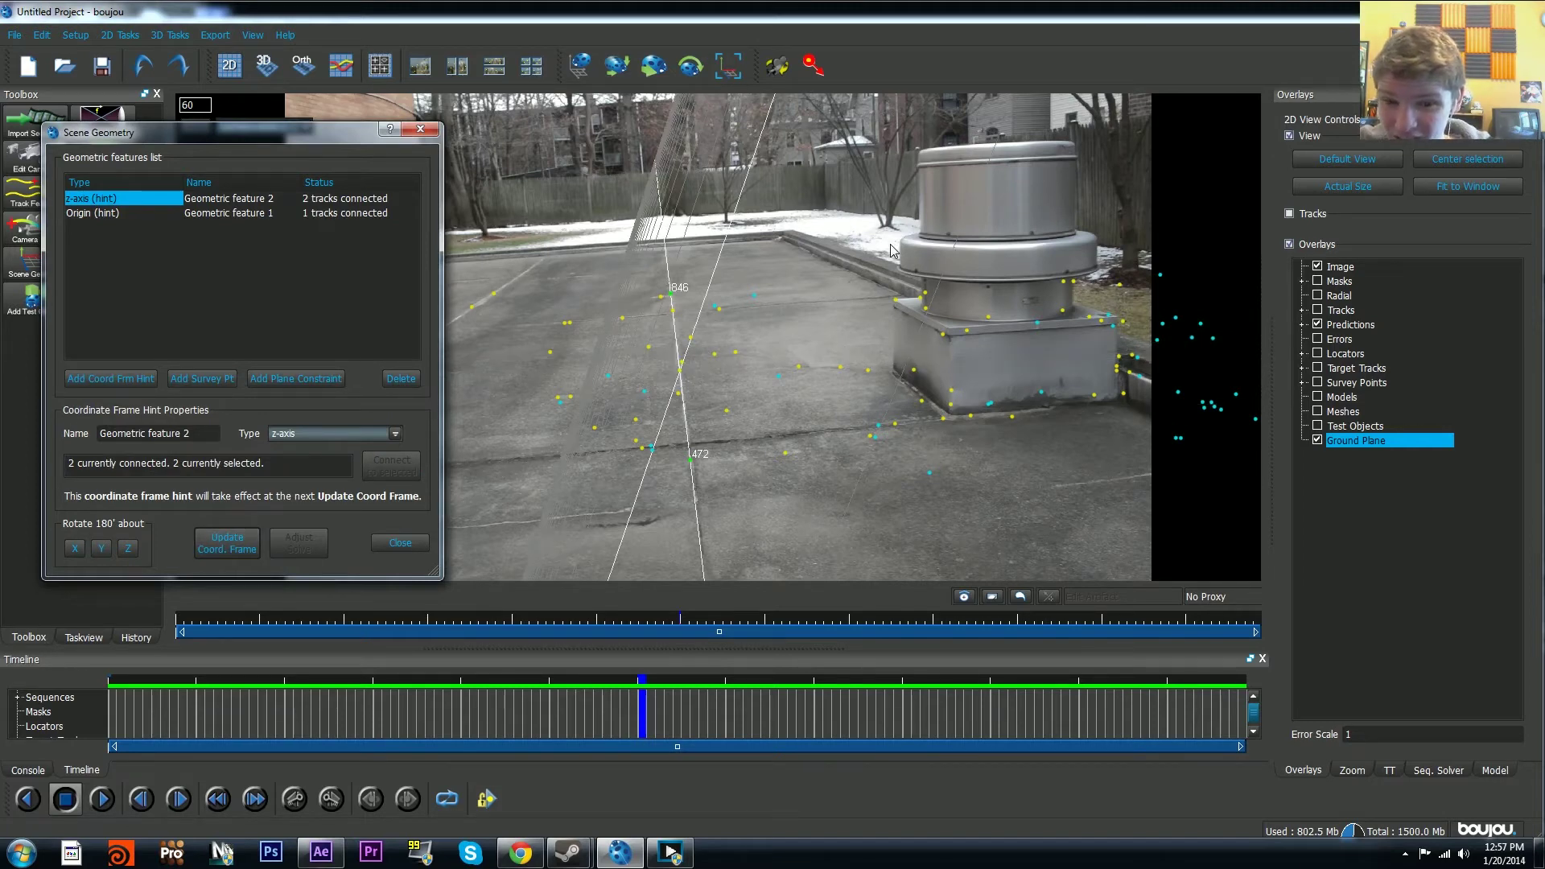
# Step: Add an x-axis hint connected to tracks 406 and 376 along the pavement crack and update the coordinate frame
pyautogui.click(943, 419)
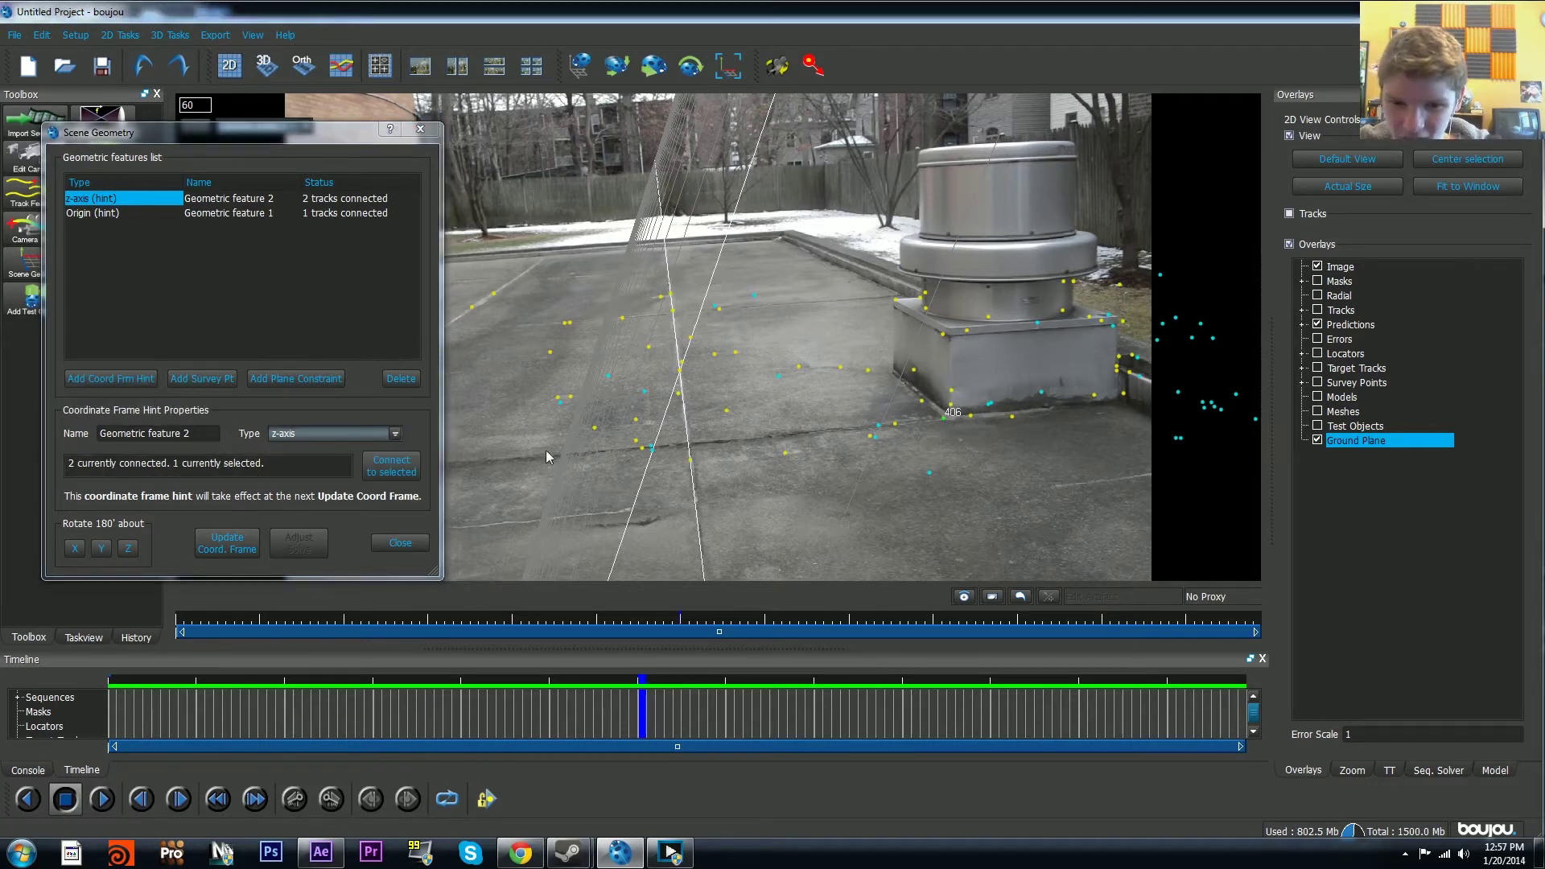
pyautogui.keyDown('shift'); pyautogui.click(644, 453); pyautogui.keyUp('shift')
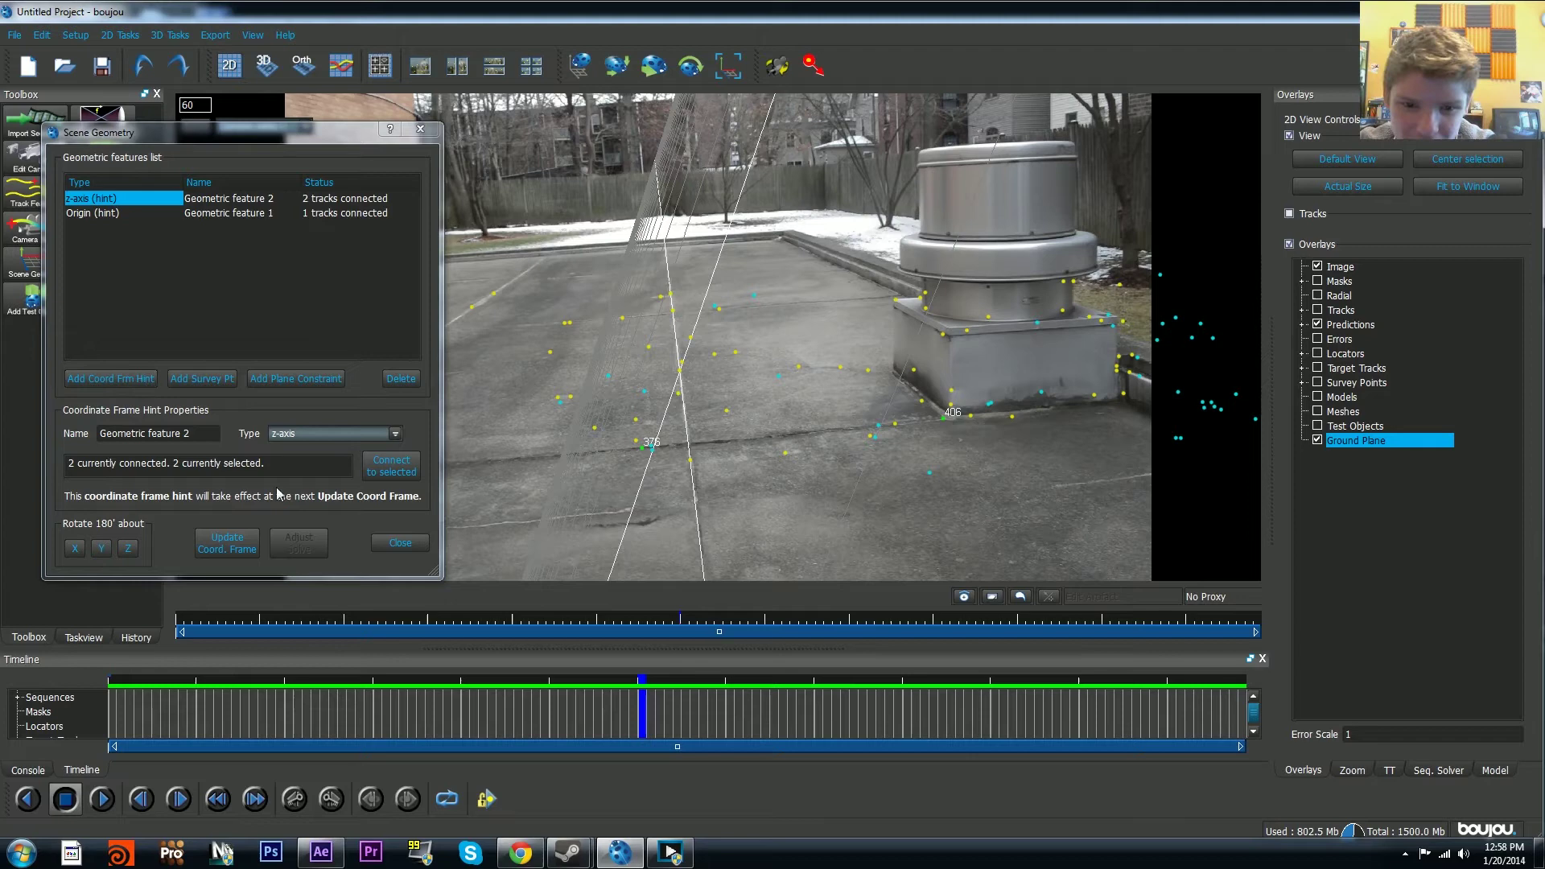
pyautogui.click(139, 379)
pyautogui.click(395, 433)
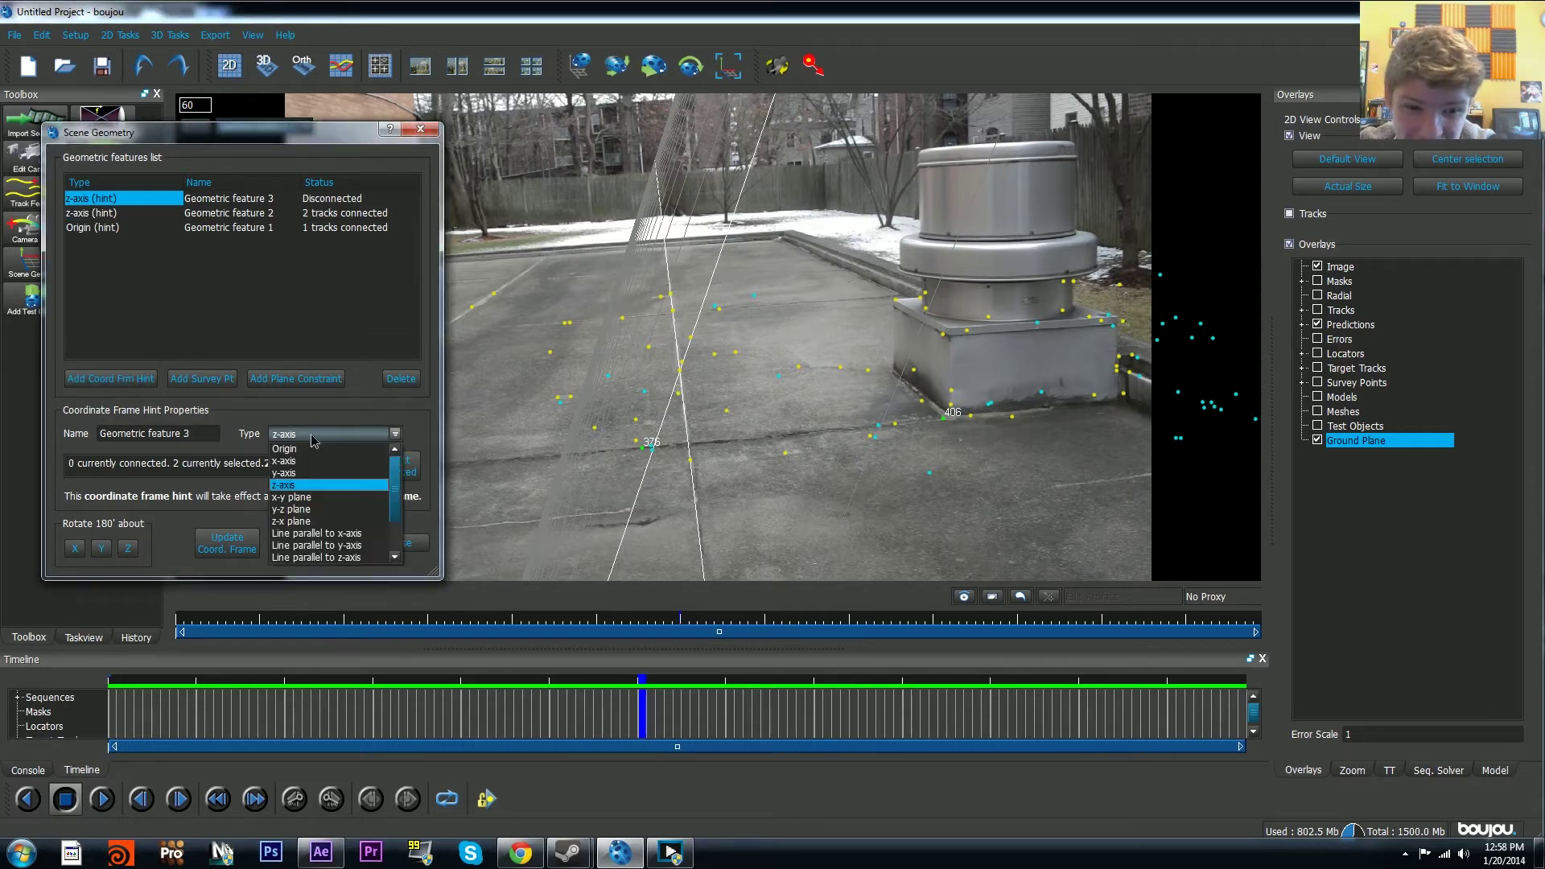
pyautogui.click(337, 461)
pyautogui.click(392, 467)
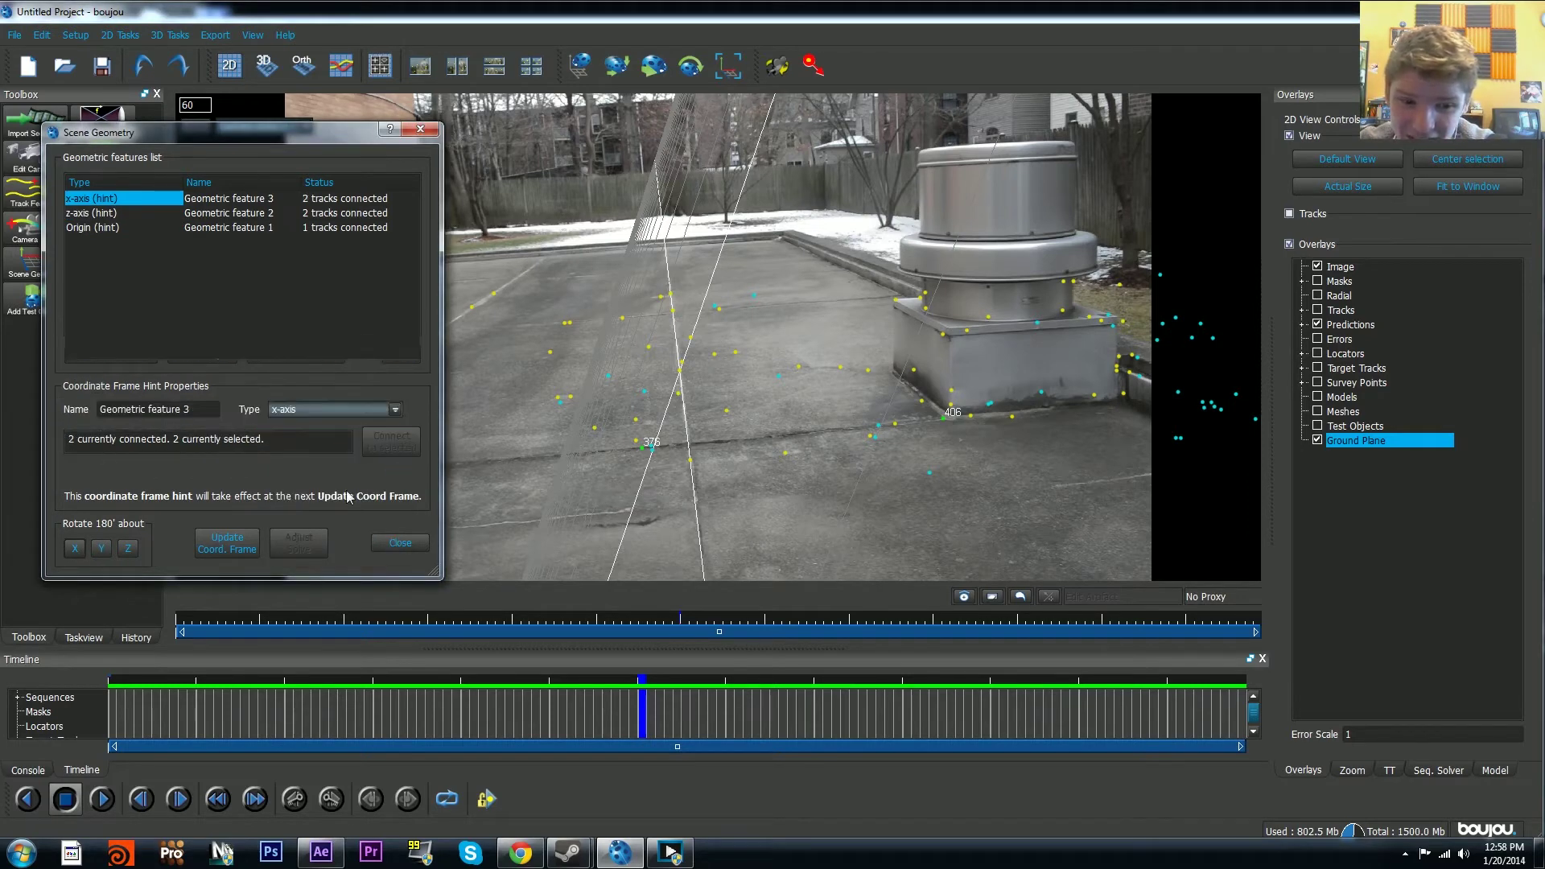
pyautogui.click(217, 546)
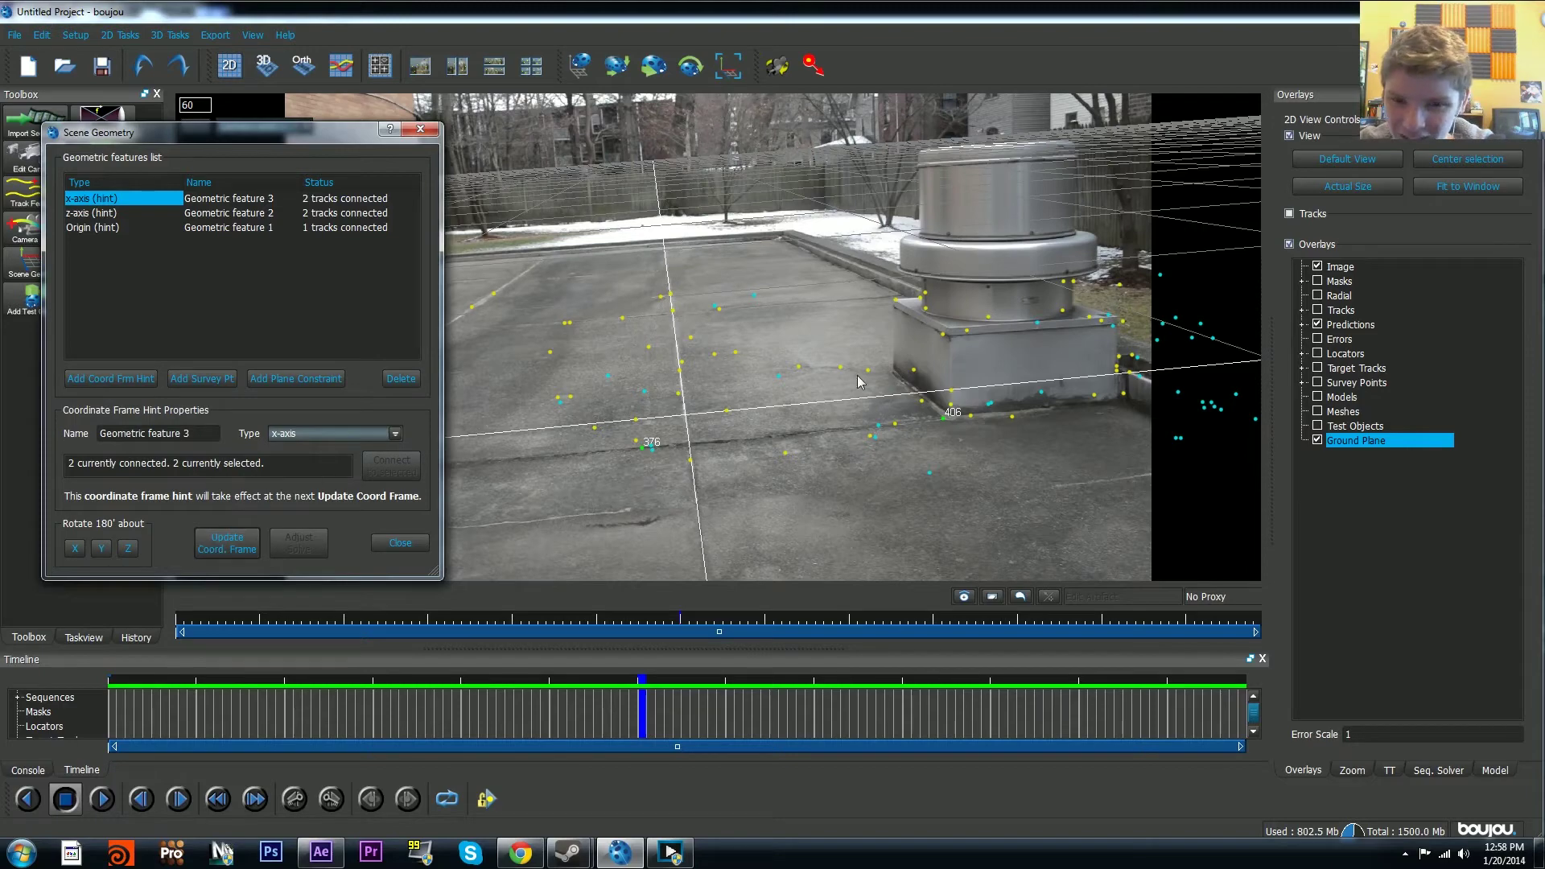
# Step: Play and scrub the footage from frame 0 to examine the ground plane alignment, closing the Scene Geometry window and stopping at frame 61
pyautogui.moveTo(661, 683); pyautogui.dragTo(88, 672)
pyautogui.press('space')
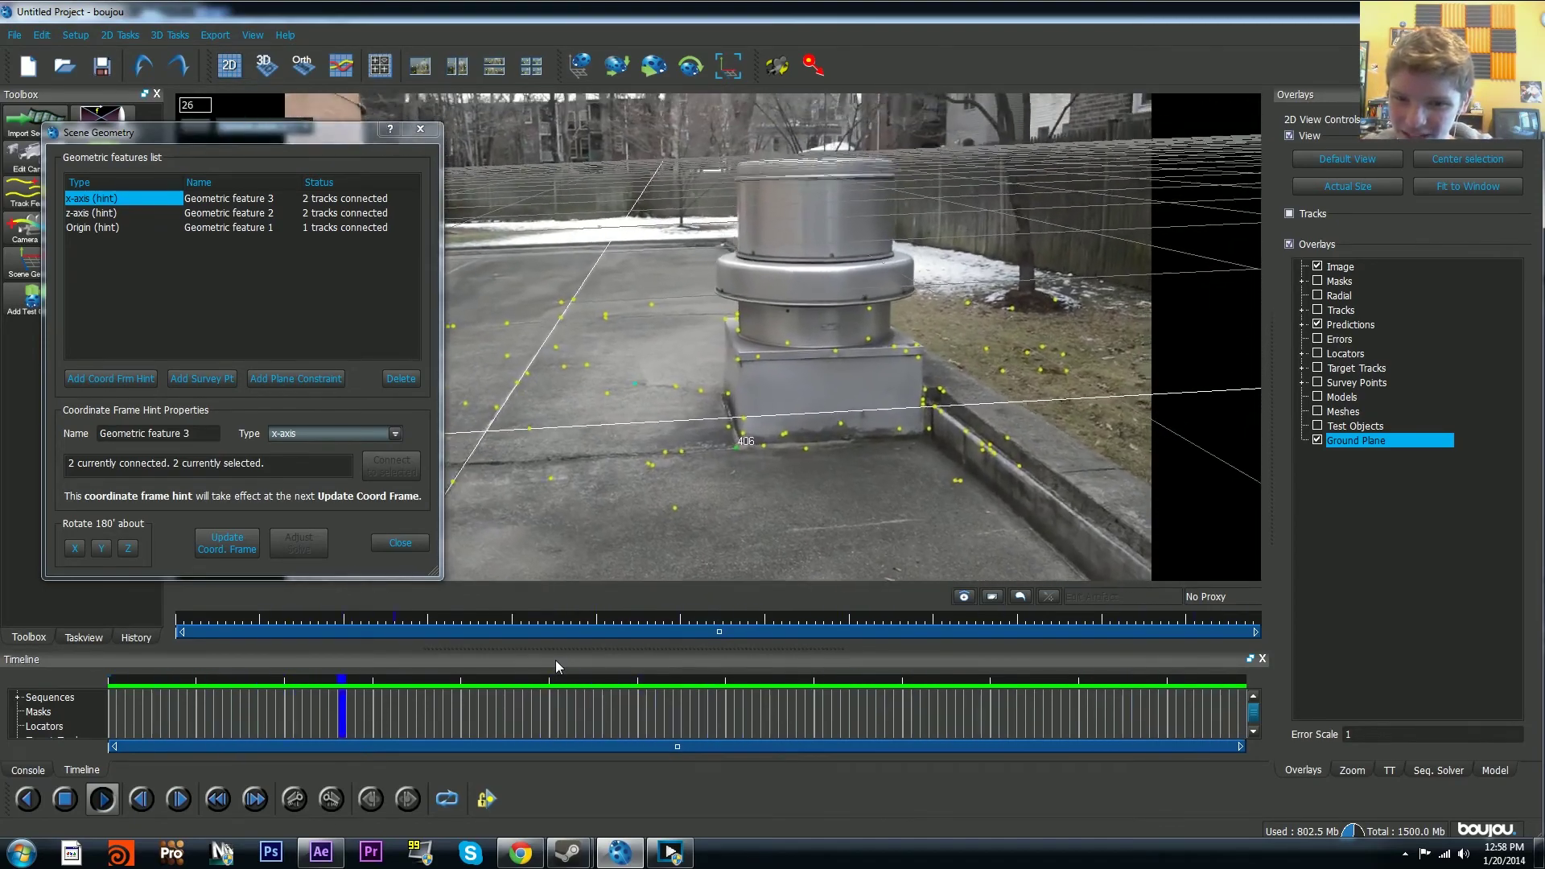
pyautogui.press('space')
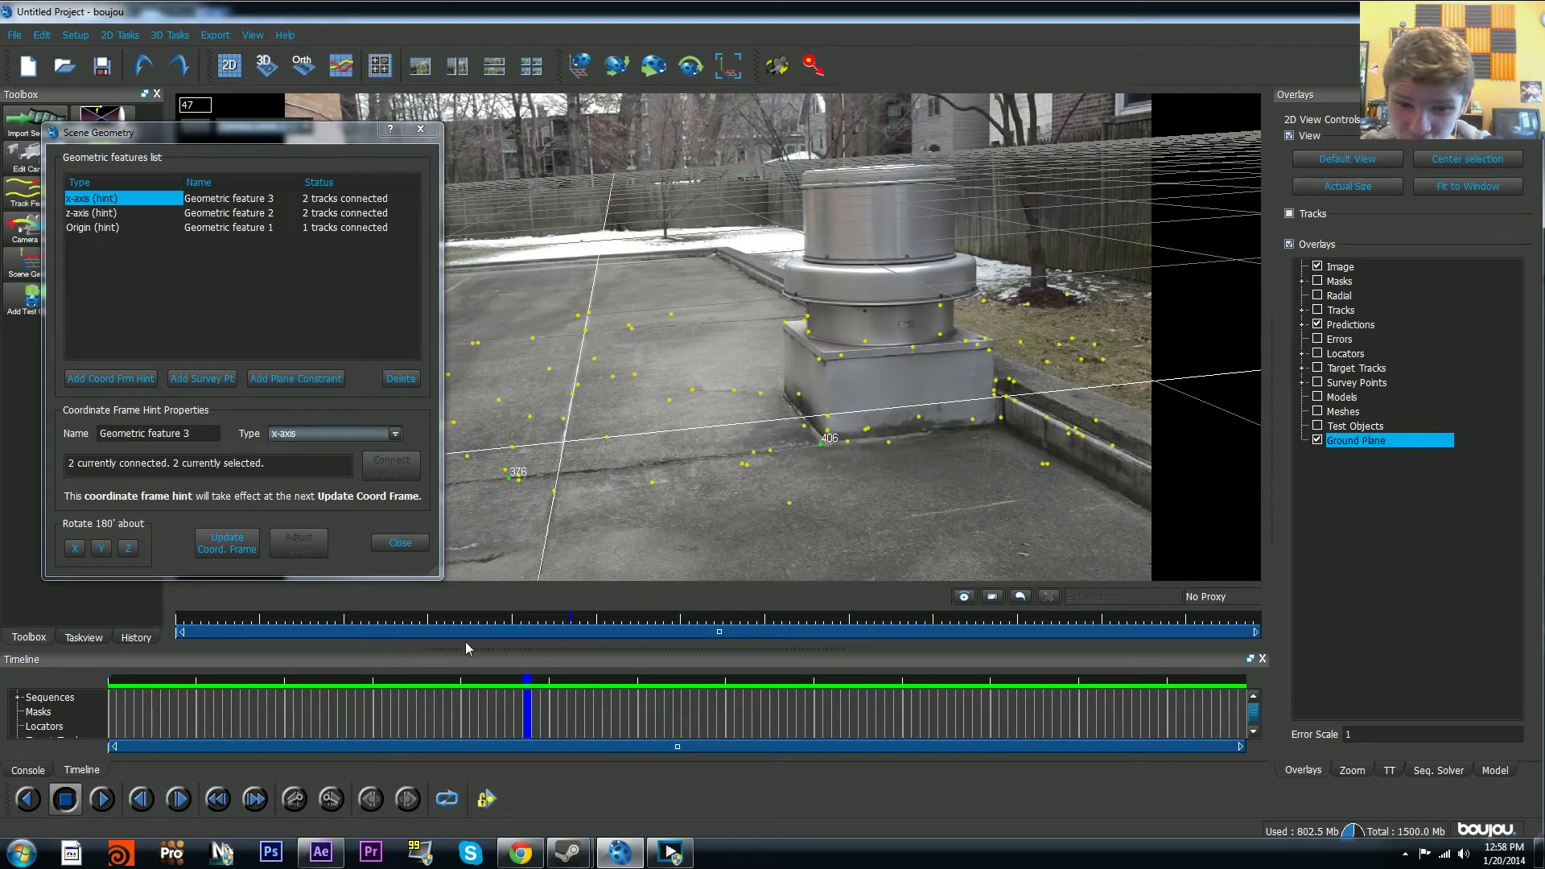
pyautogui.moveTo(473, 681); pyautogui.dragTo(181, 632)
pyautogui.click(420, 129)
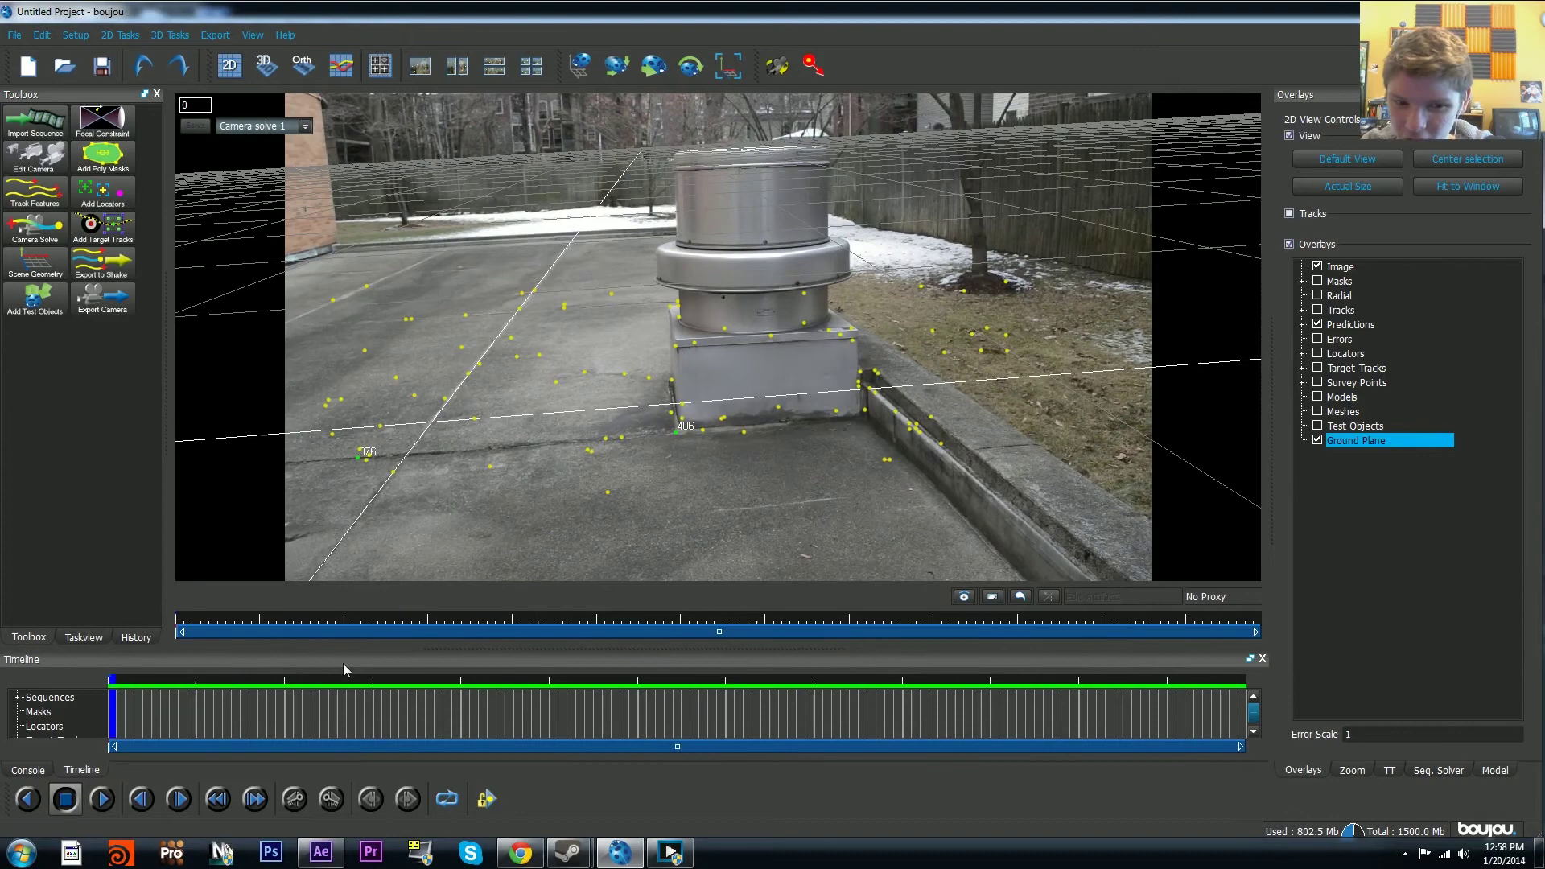
pyautogui.click(419, 680)
pyautogui.moveTo(420, 678); pyautogui.dragTo(653, 666)
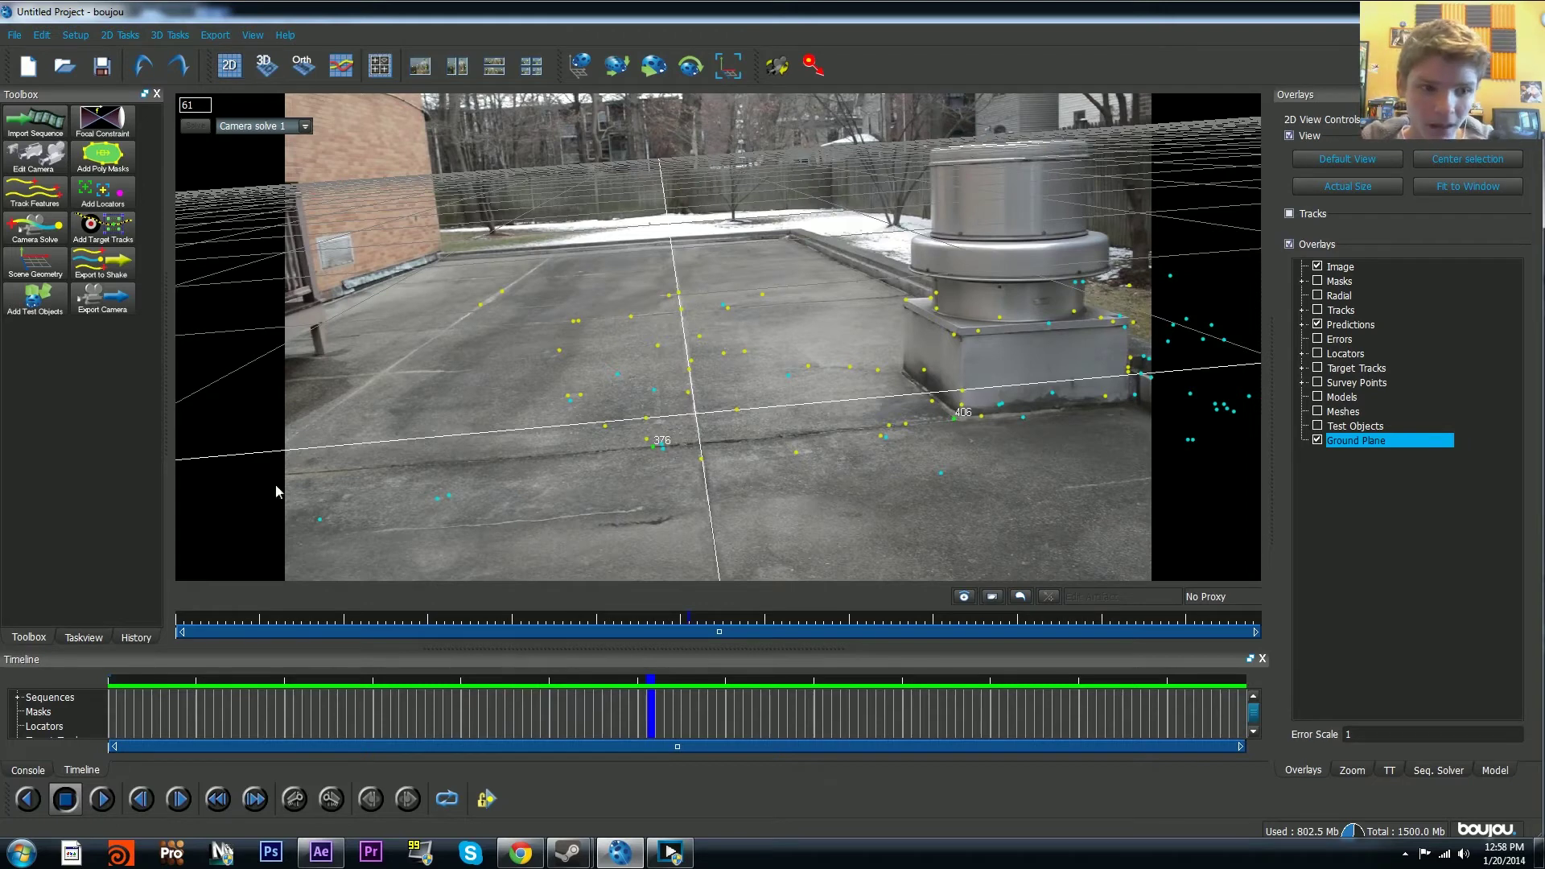
# Step: Add a solid Ladybird test object without alignment and play the footage from frame 0 to check how it sticks to the ground
pyautogui.click(45, 301)
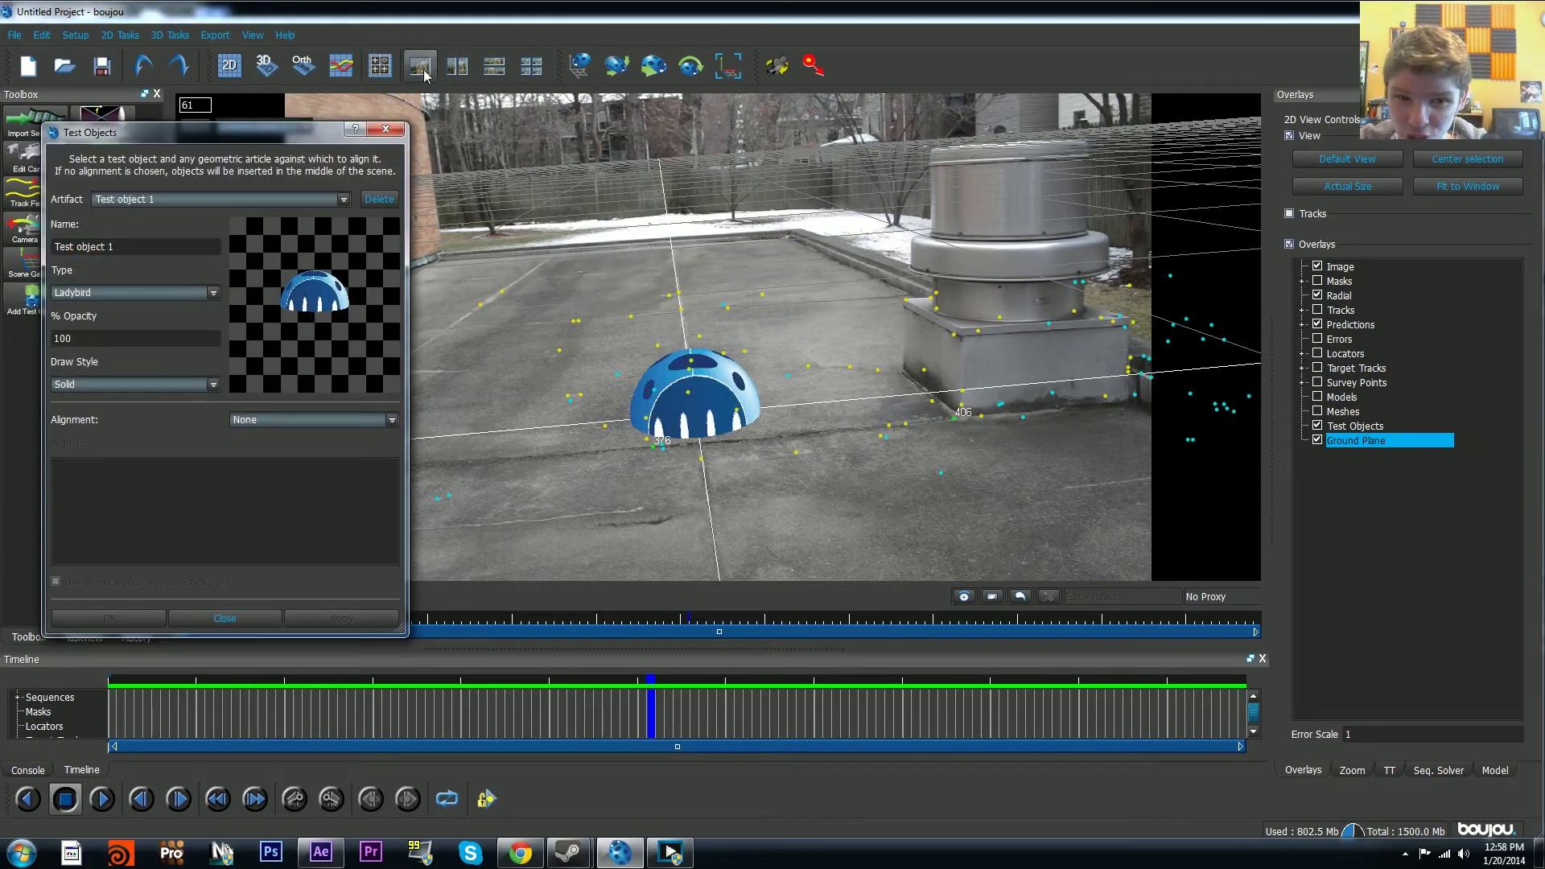
pyautogui.click(382, 131)
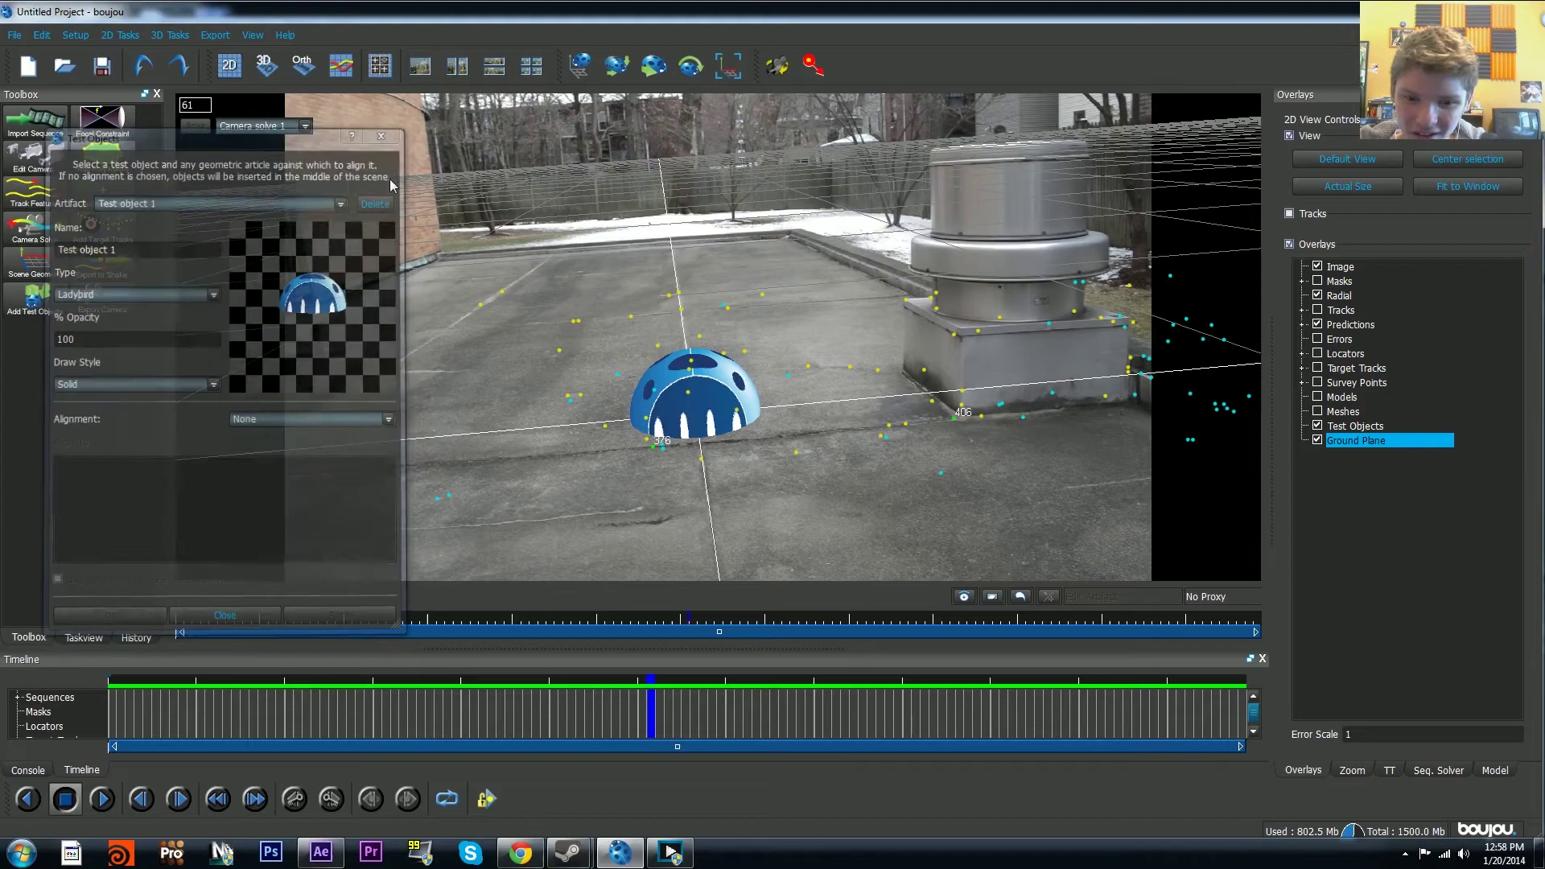
pyautogui.moveTo(650, 682); pyautogui.dragTo(3, 633)
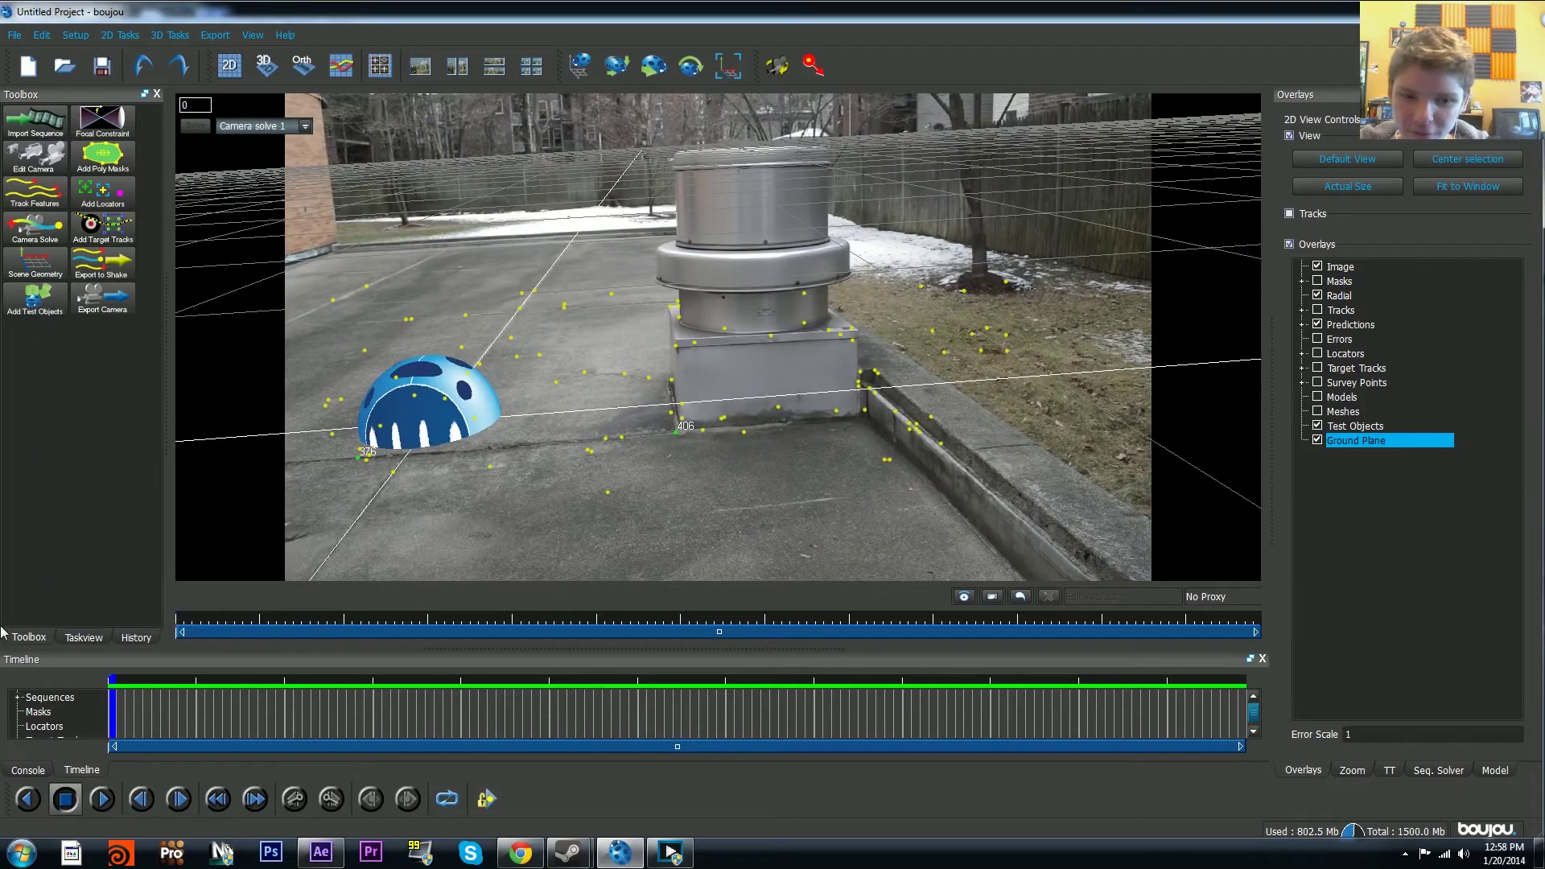
pyautogui.press('space')
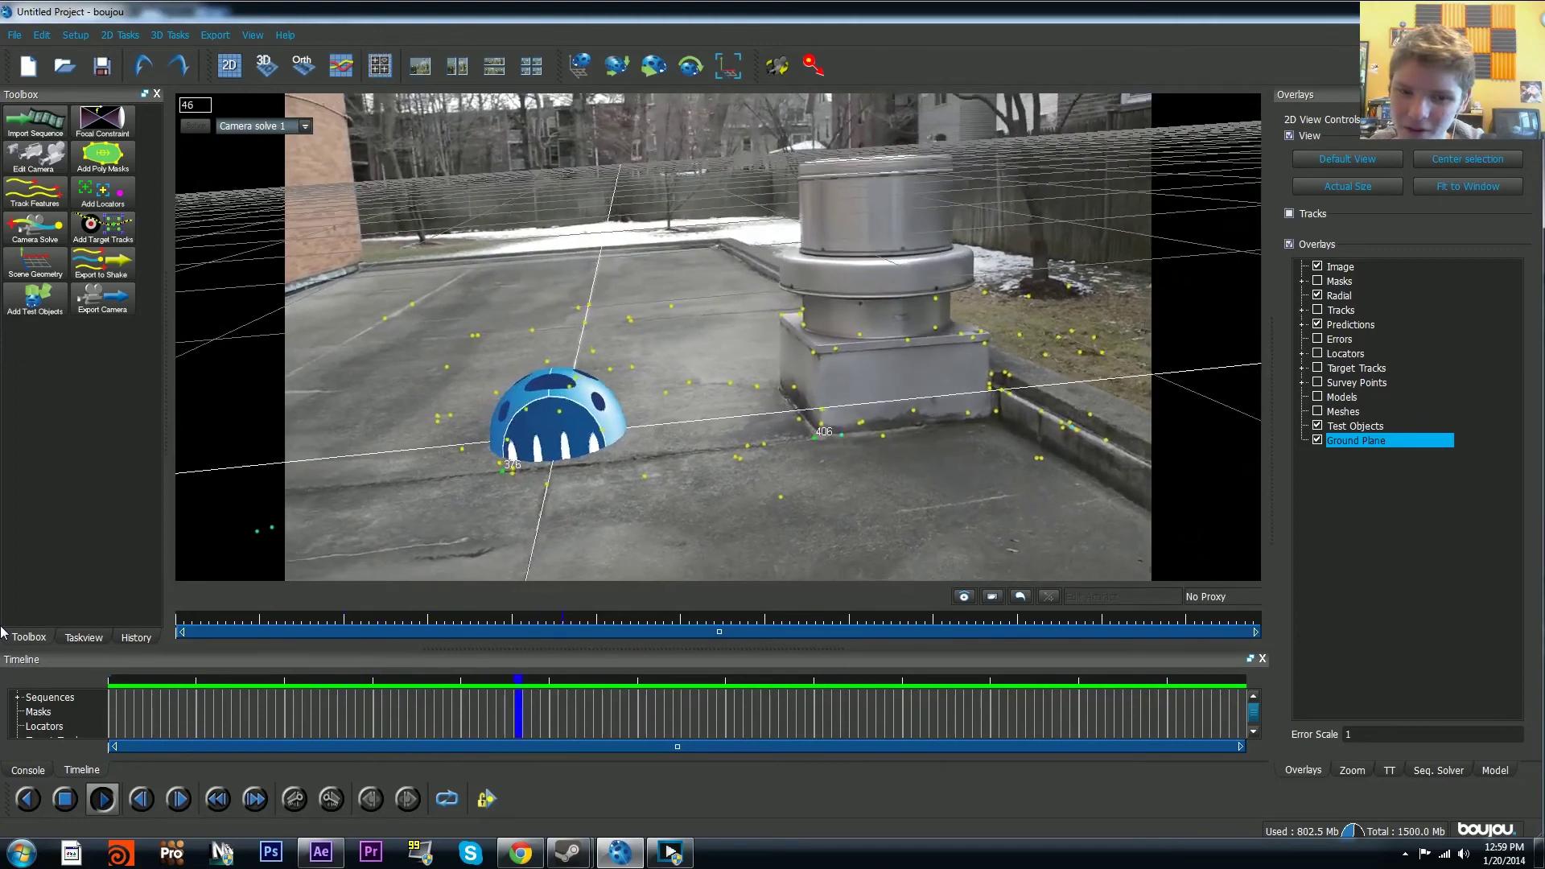
pyautogui.press('space')
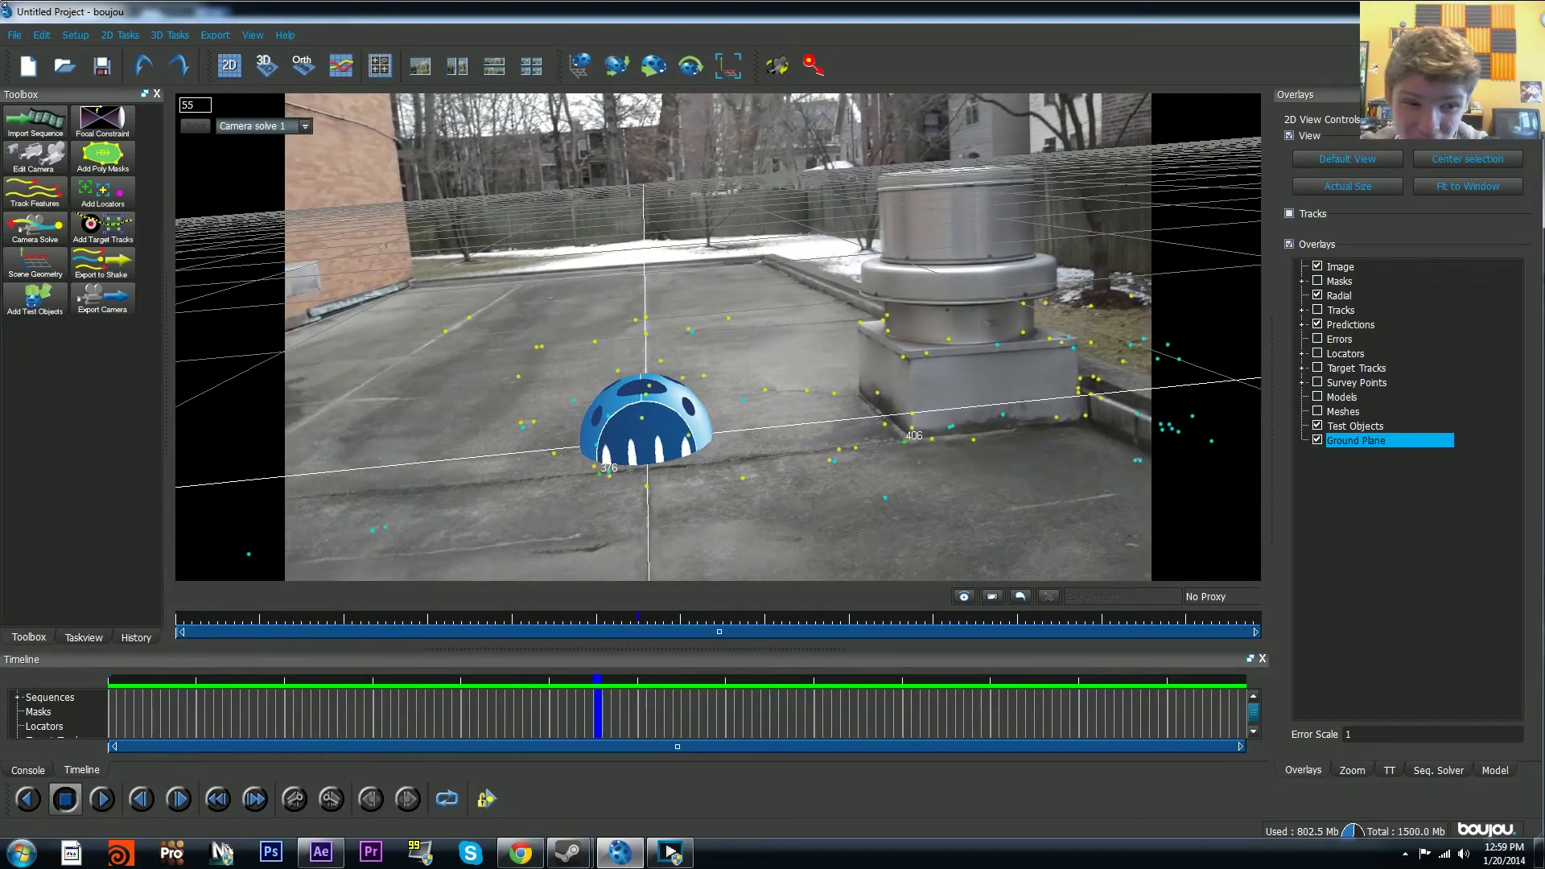
# Step: Add a second test object as a solid Pyramid without alignment and close the Test Objects window
pyautogui.click(27, 313)
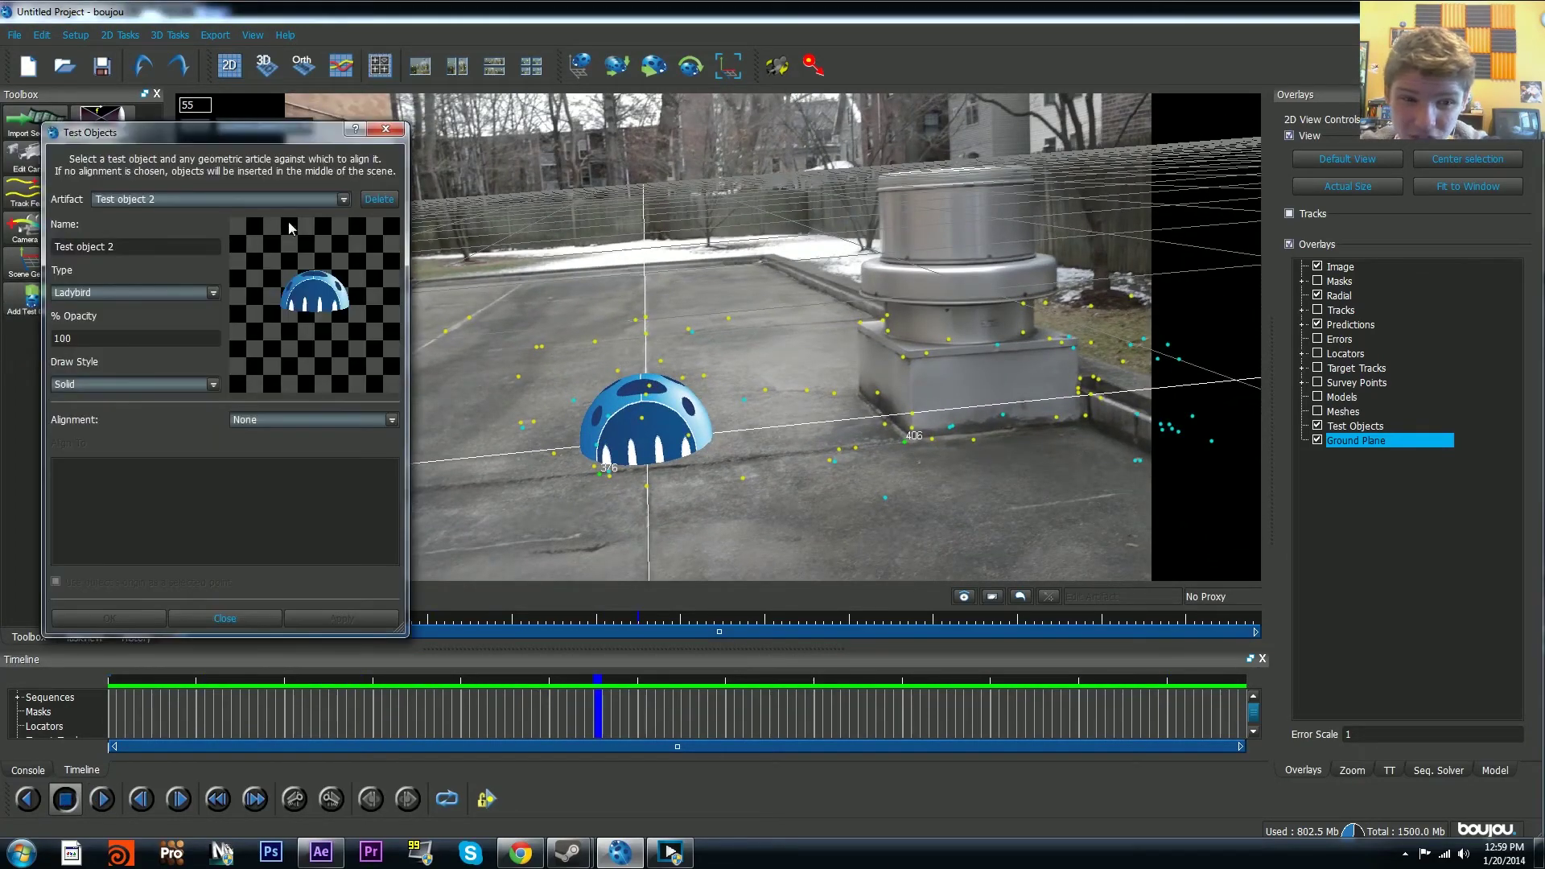
pyautogui.click(229, 195)
pyautogui.click(145, 230)
pyautogui.click(105, 292)
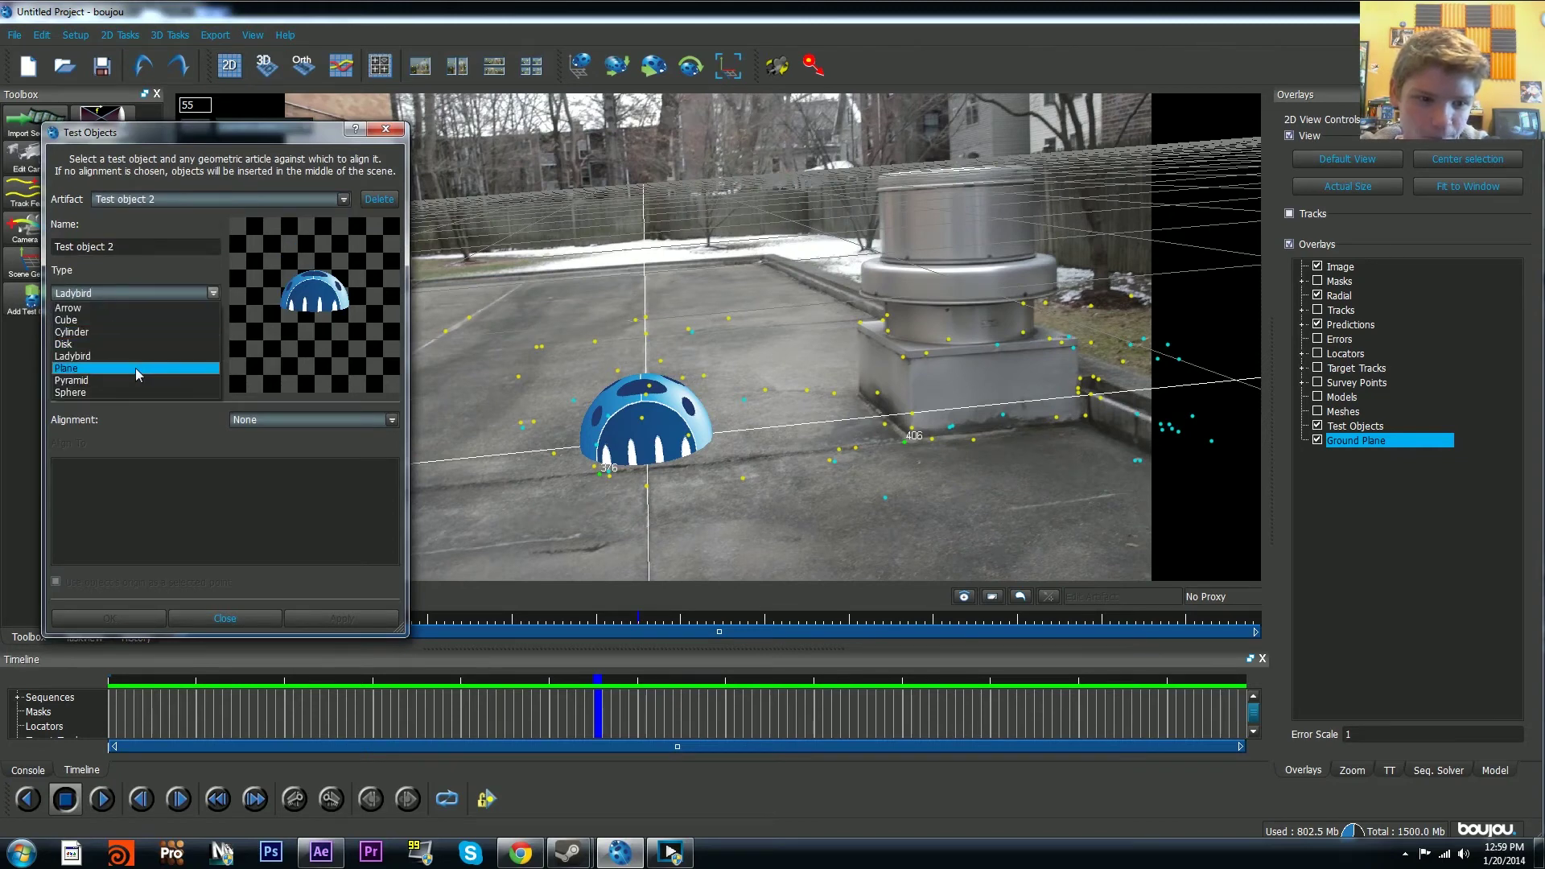
pyautogui.click(81, 381)
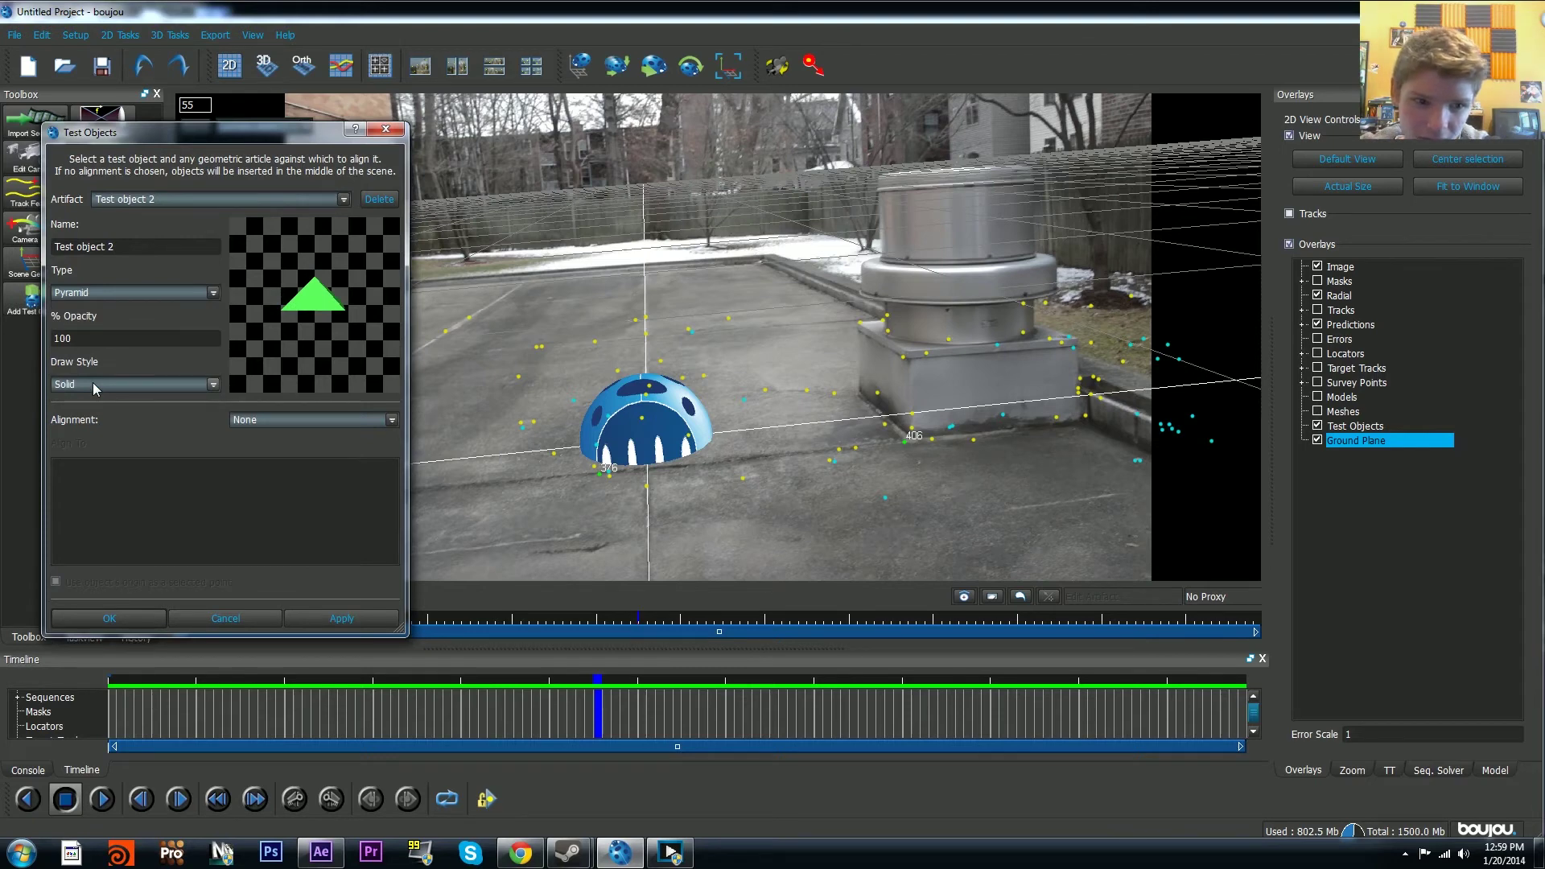
pyautogui.click(347, 619)
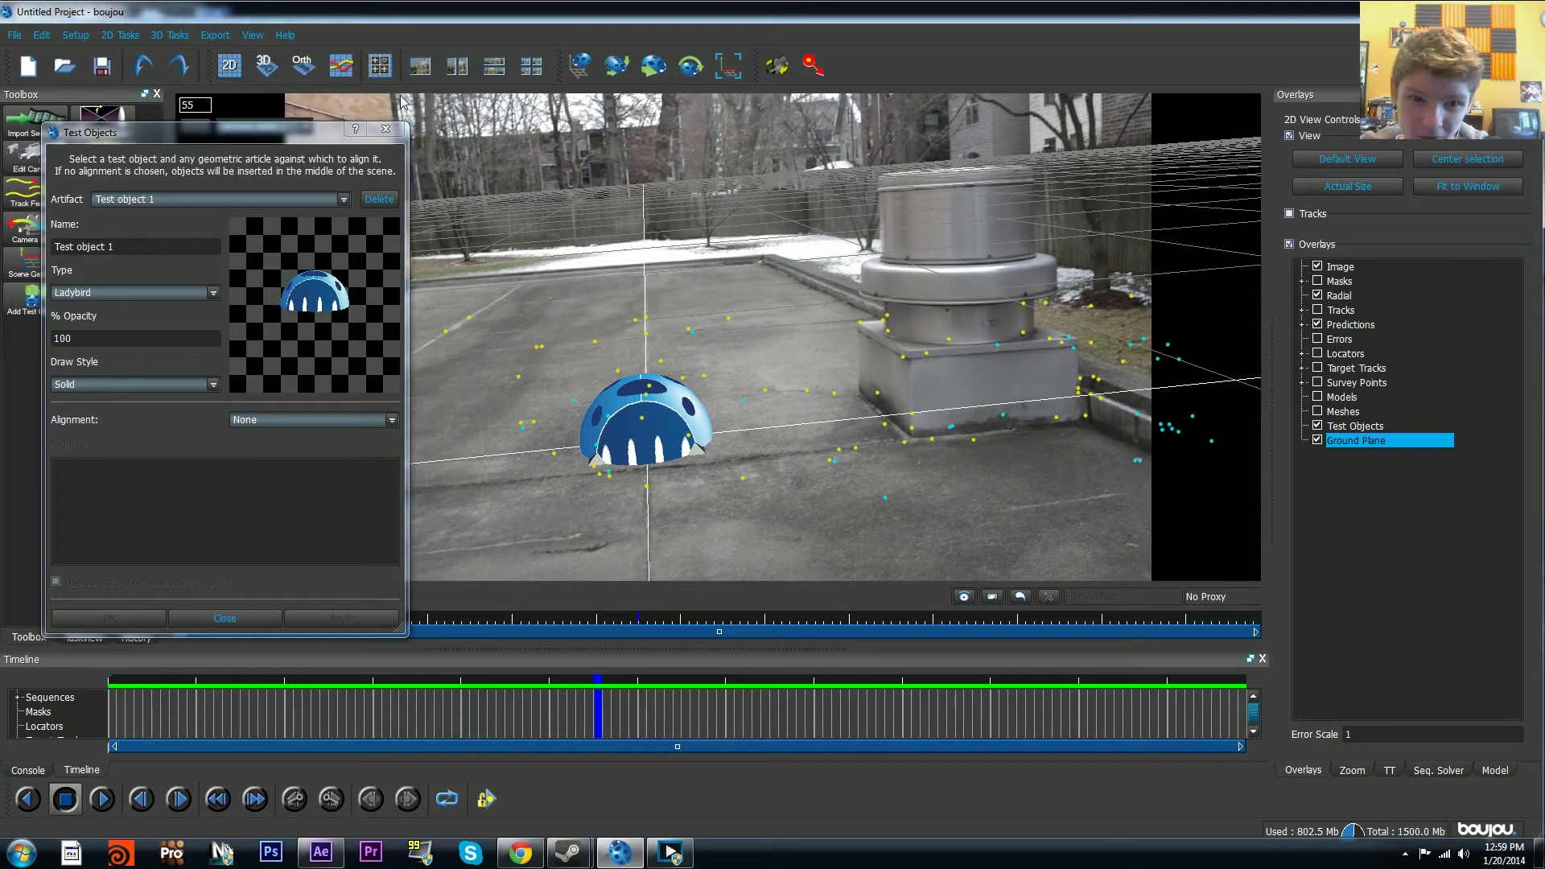
pyautogui.click(386, 129)
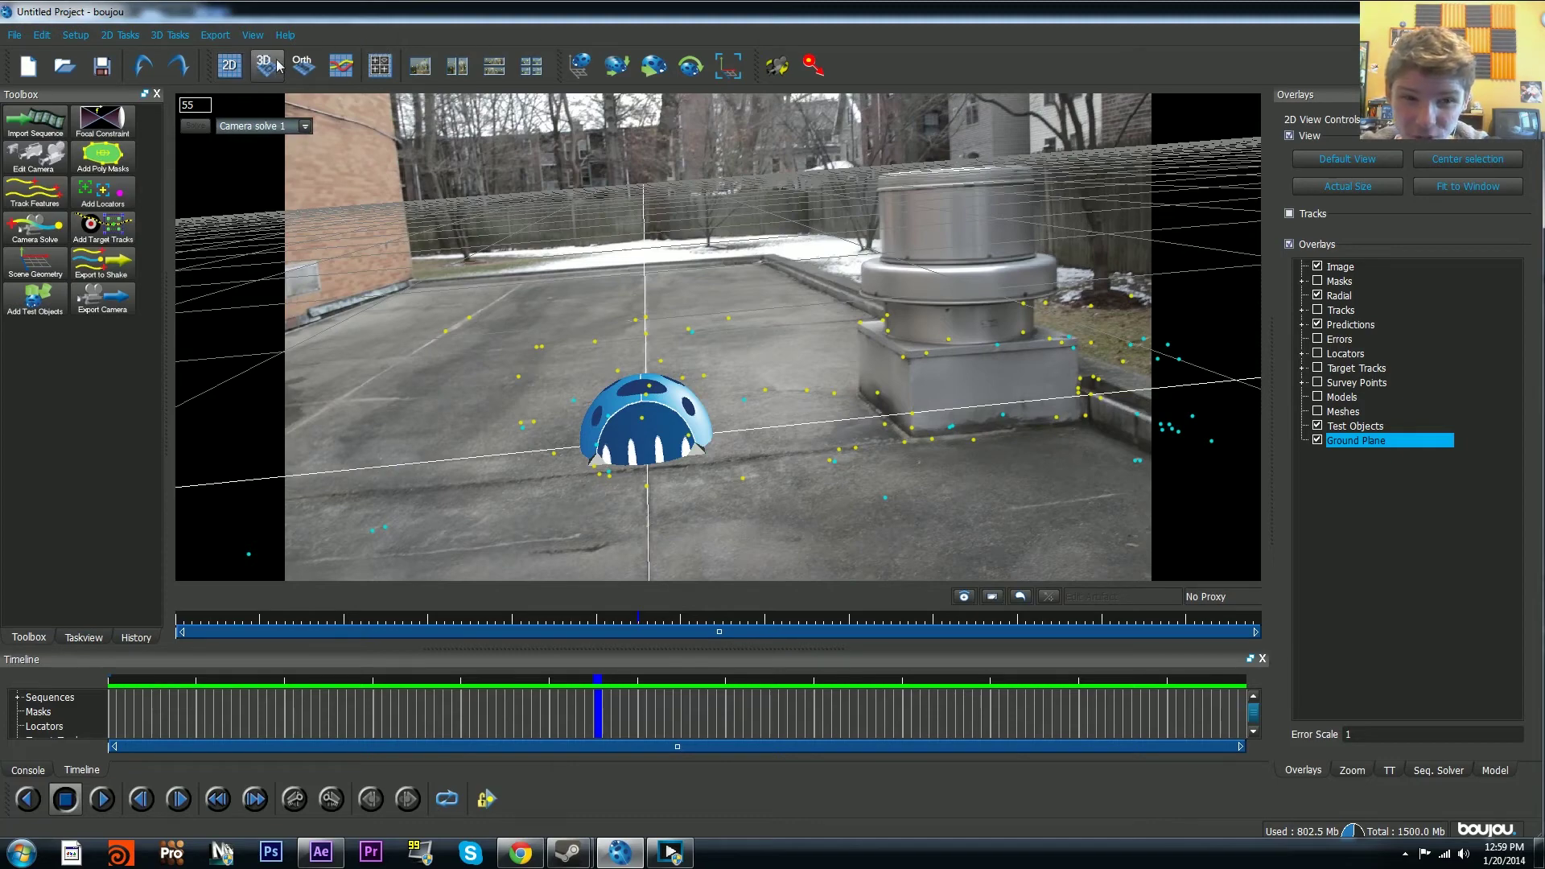
# Step: Inspect the solved camera path, prediction points and test objects in the 3D view from several angles at frame 0
pyautogui.click(267, 65)
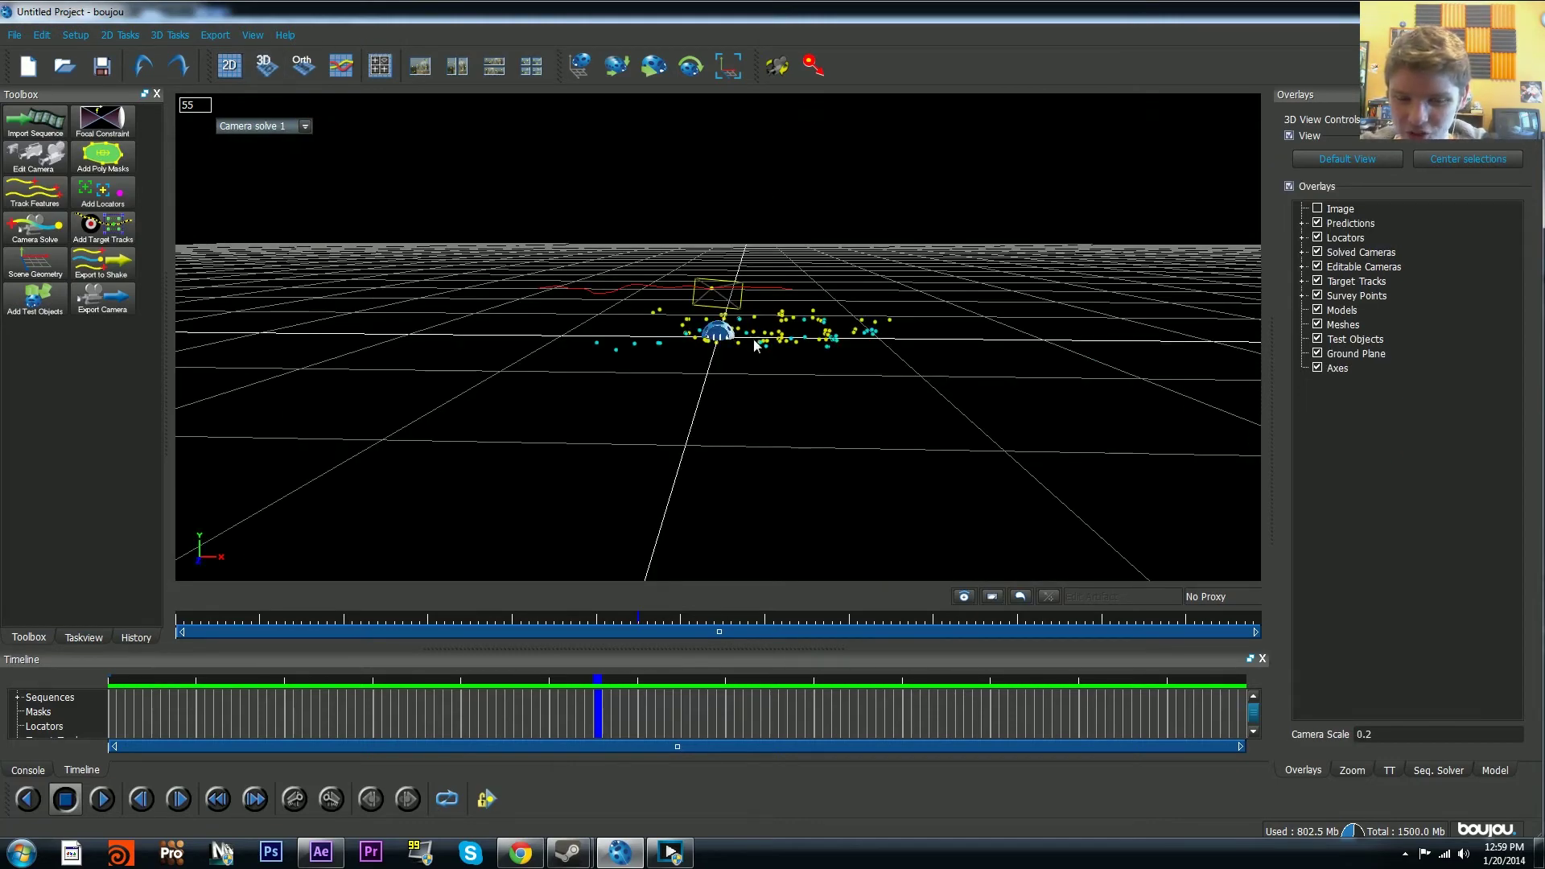
pyautogui.moveTo(758, 348)
pyautogui.mouseDown()
pyautogui.moveTo(503, 396)
pyautogui.moveTo(638, 424)
pyautogui.mouseUp()
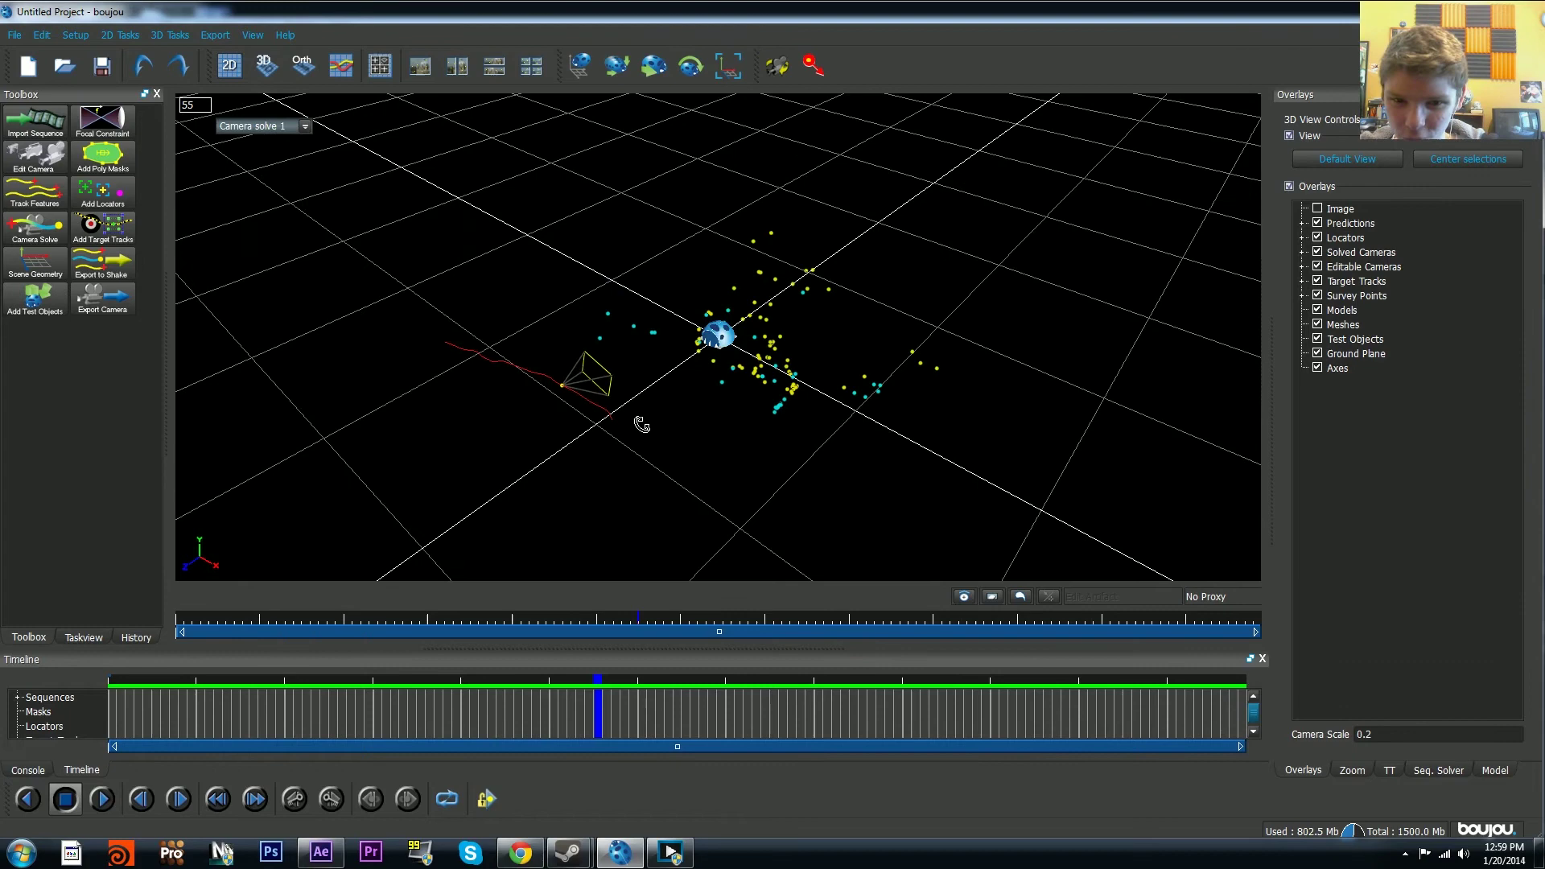
pyautogui.click(141, 680)
pyautogui.moveTo(151, 679)
pyautogui.mouseDown()
pyautogui.moveTo(1235, 702)
pyautogui.moveTo(259, 576)
pyautogui.moveTo(113, 579)
pyautogui.mouseUp()
pyautogui.moveTo(742, 379); pyautogui.dragTo(817, 378)
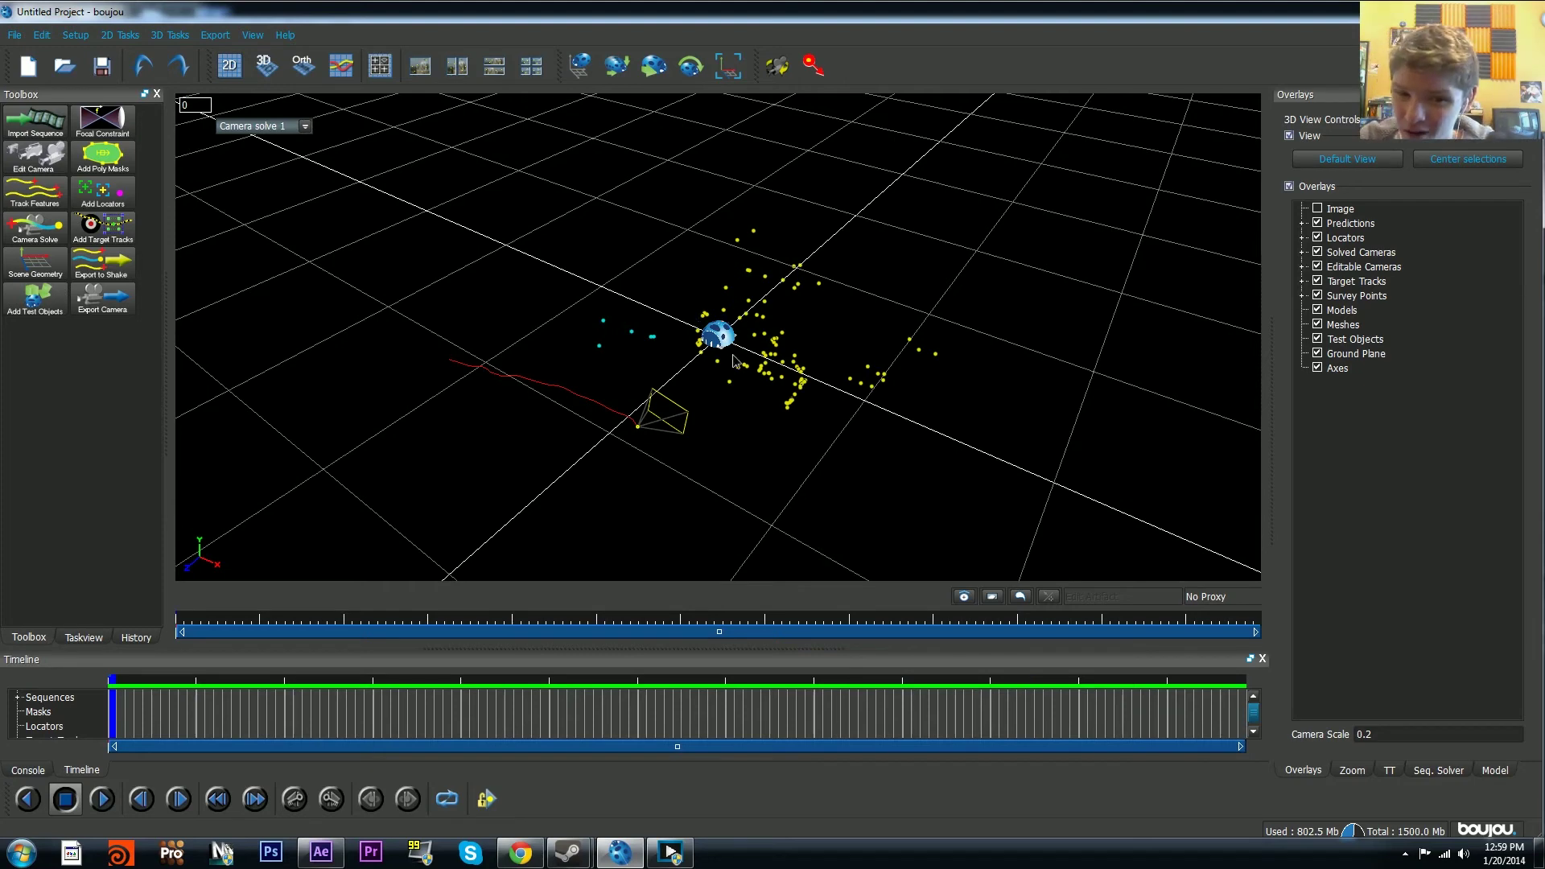
pyautogui.moveTo(735, 360)
pyautogui.mouseDown()
pyautogui.moveTo(894, 364)
pyautogui.moveTo(752, 348)
pyautogui.mouseUp()
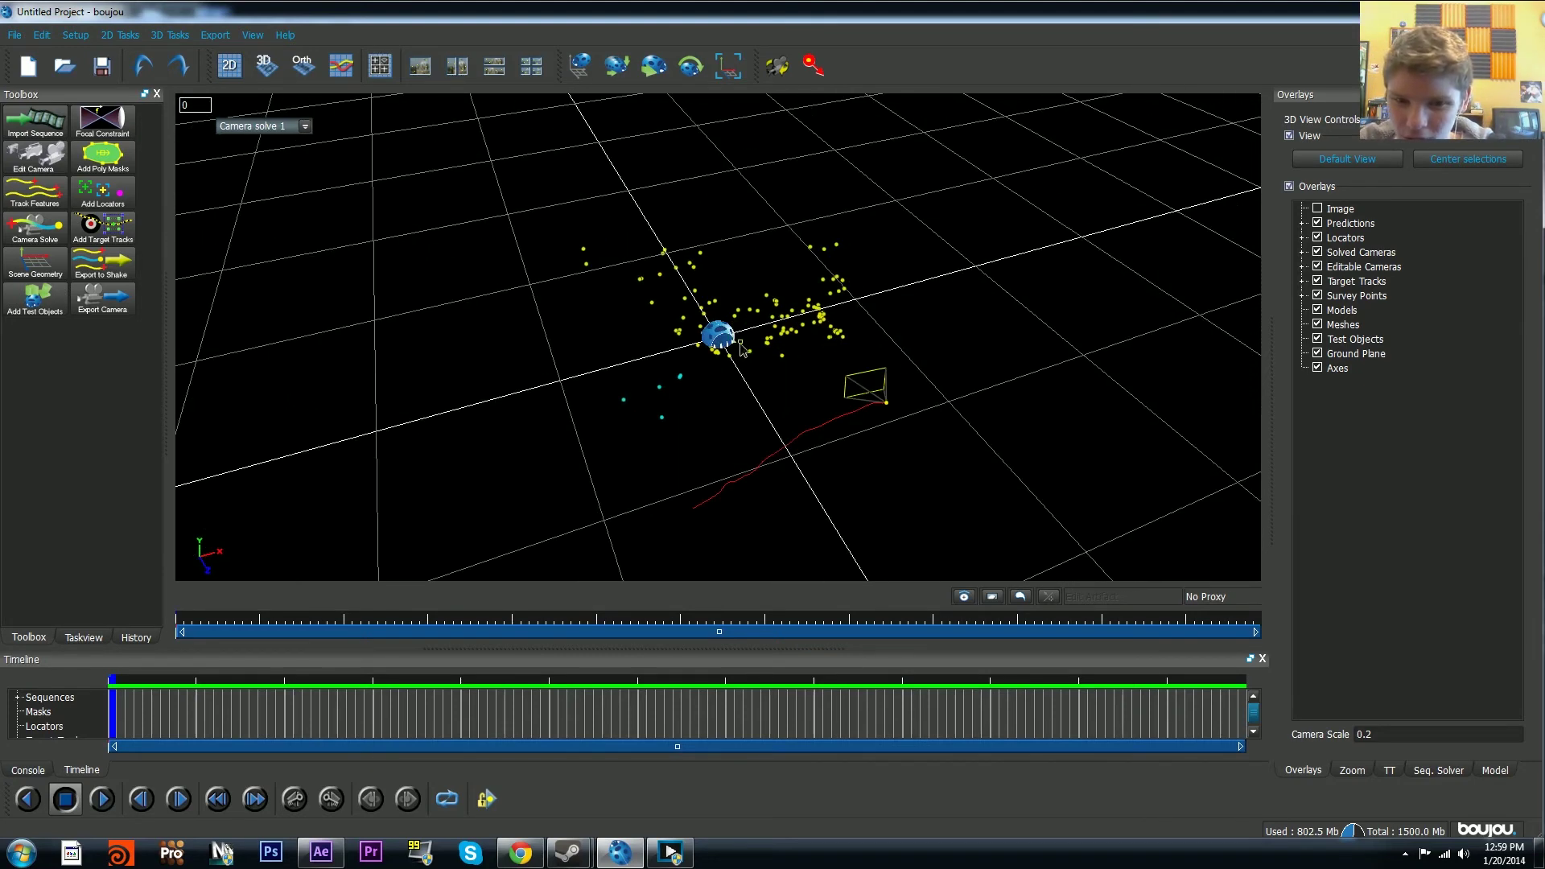
pyautogui.rightClick(735, 361)
pyautogui.click(654, 456)
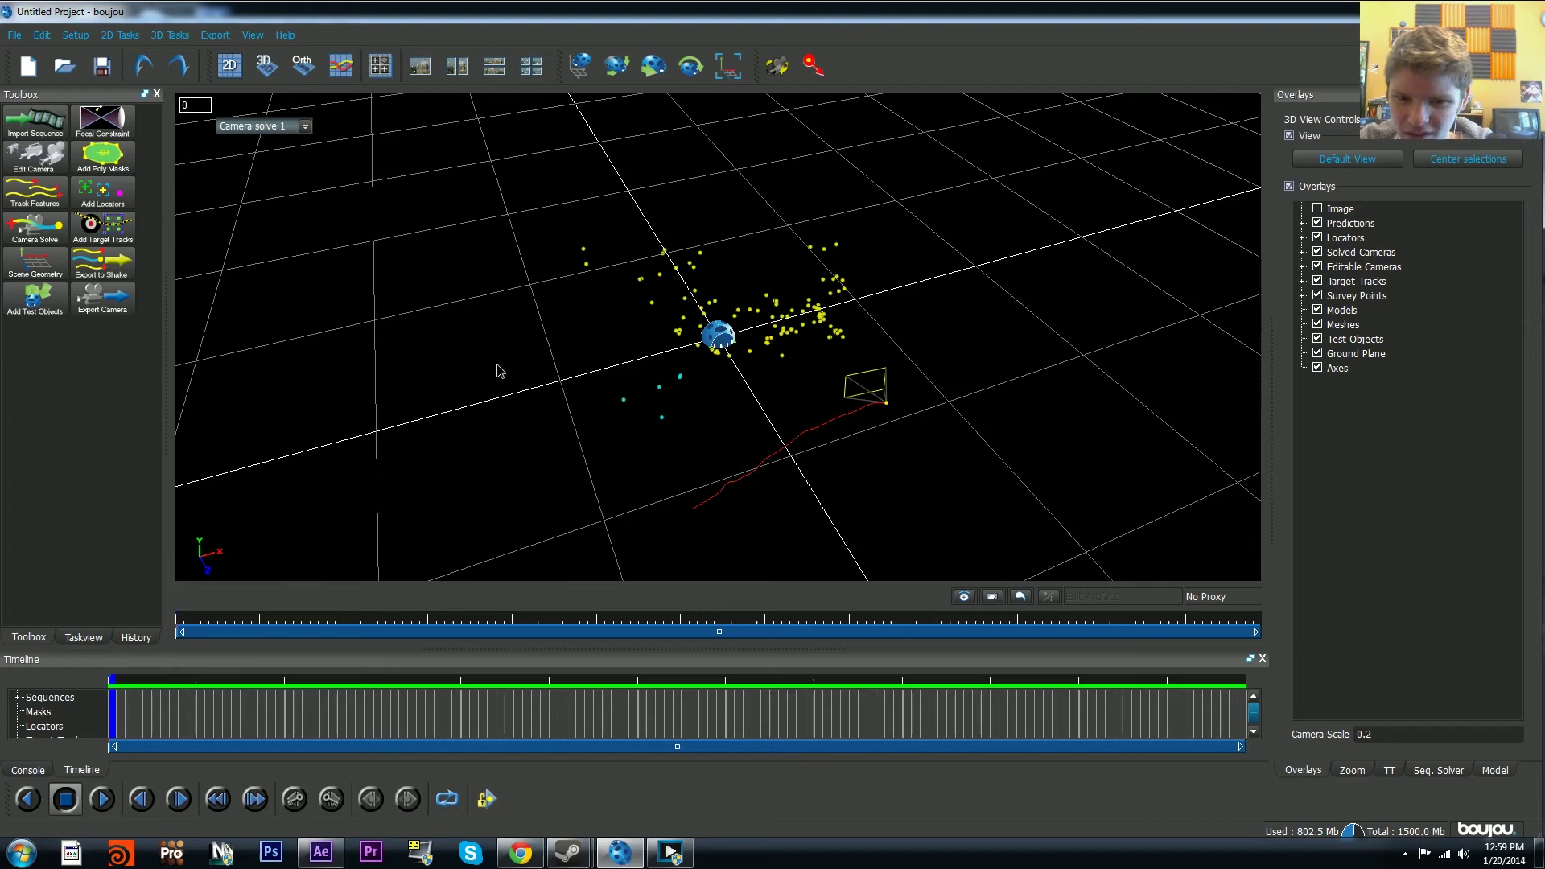
# Step: Move the pyramid test object out of the ladybird, in the negative X direction and then farther back along the Z axis
pyautogui.moveTo(656, 368); pyautogui.dragTo(664, 240, button='right')
pyautogui.moveTo(664, 239); pyautogui.dragTo(665, 98)
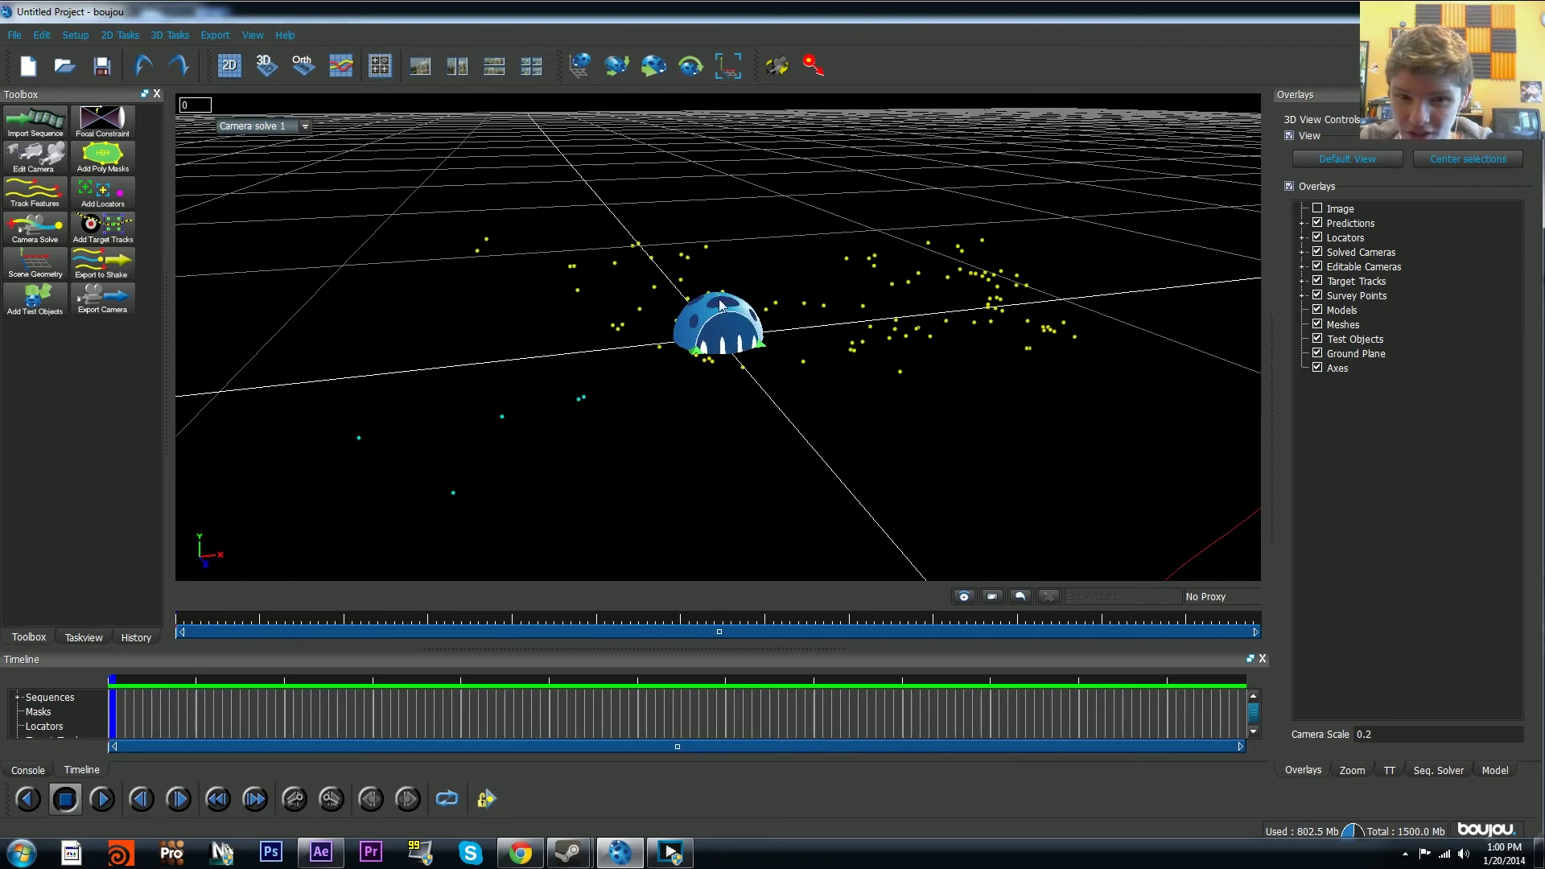
pyautogui.click(651, 69)
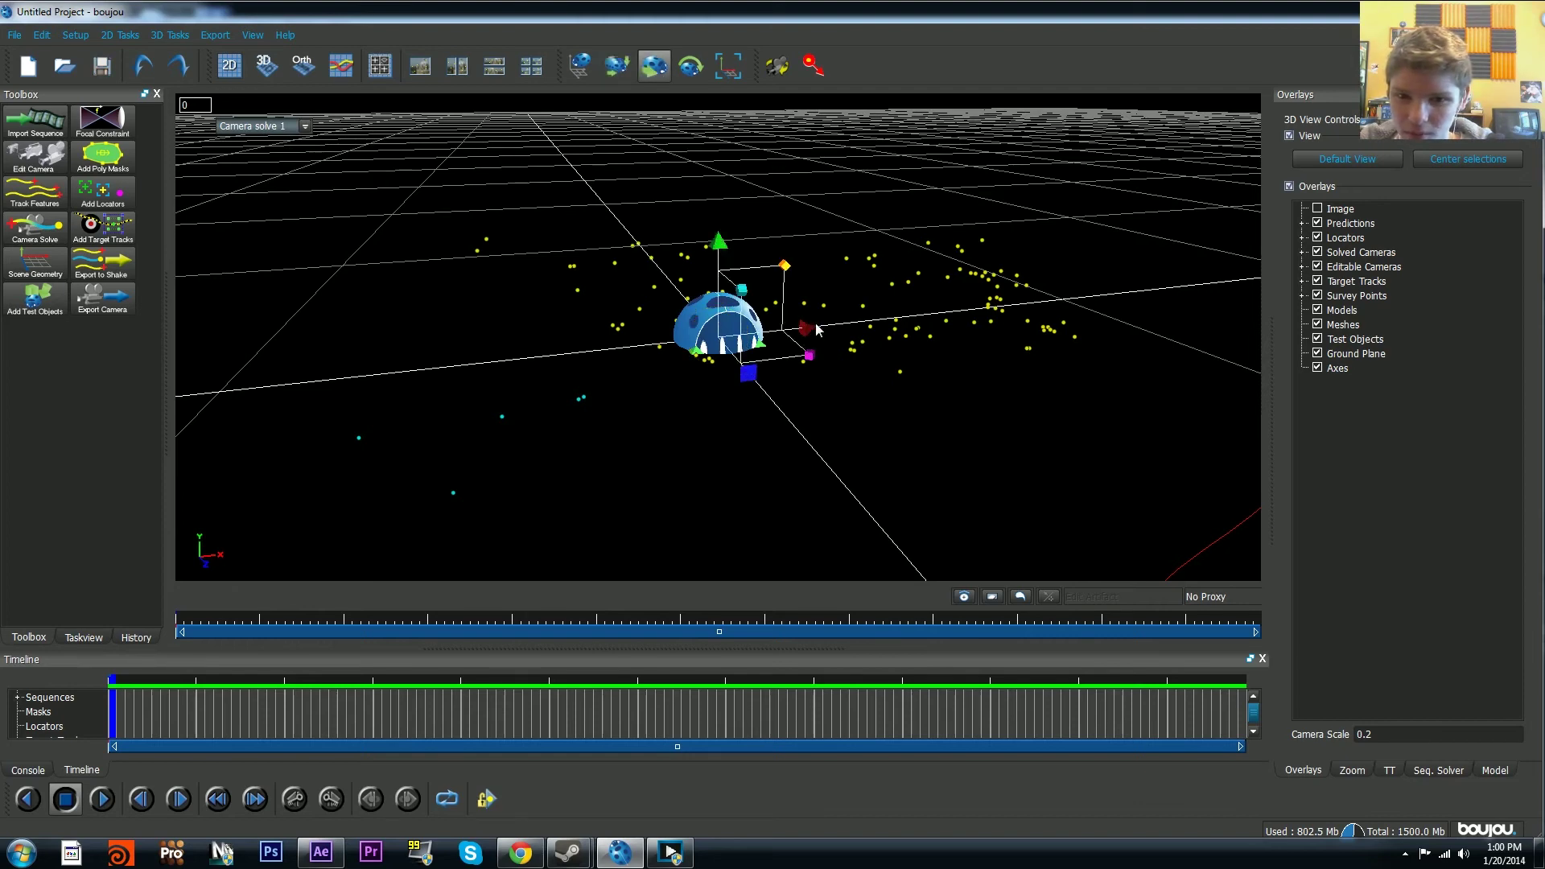
pyautogui.moveTo(807, 329); pyautogui.dragTo(628, 347)
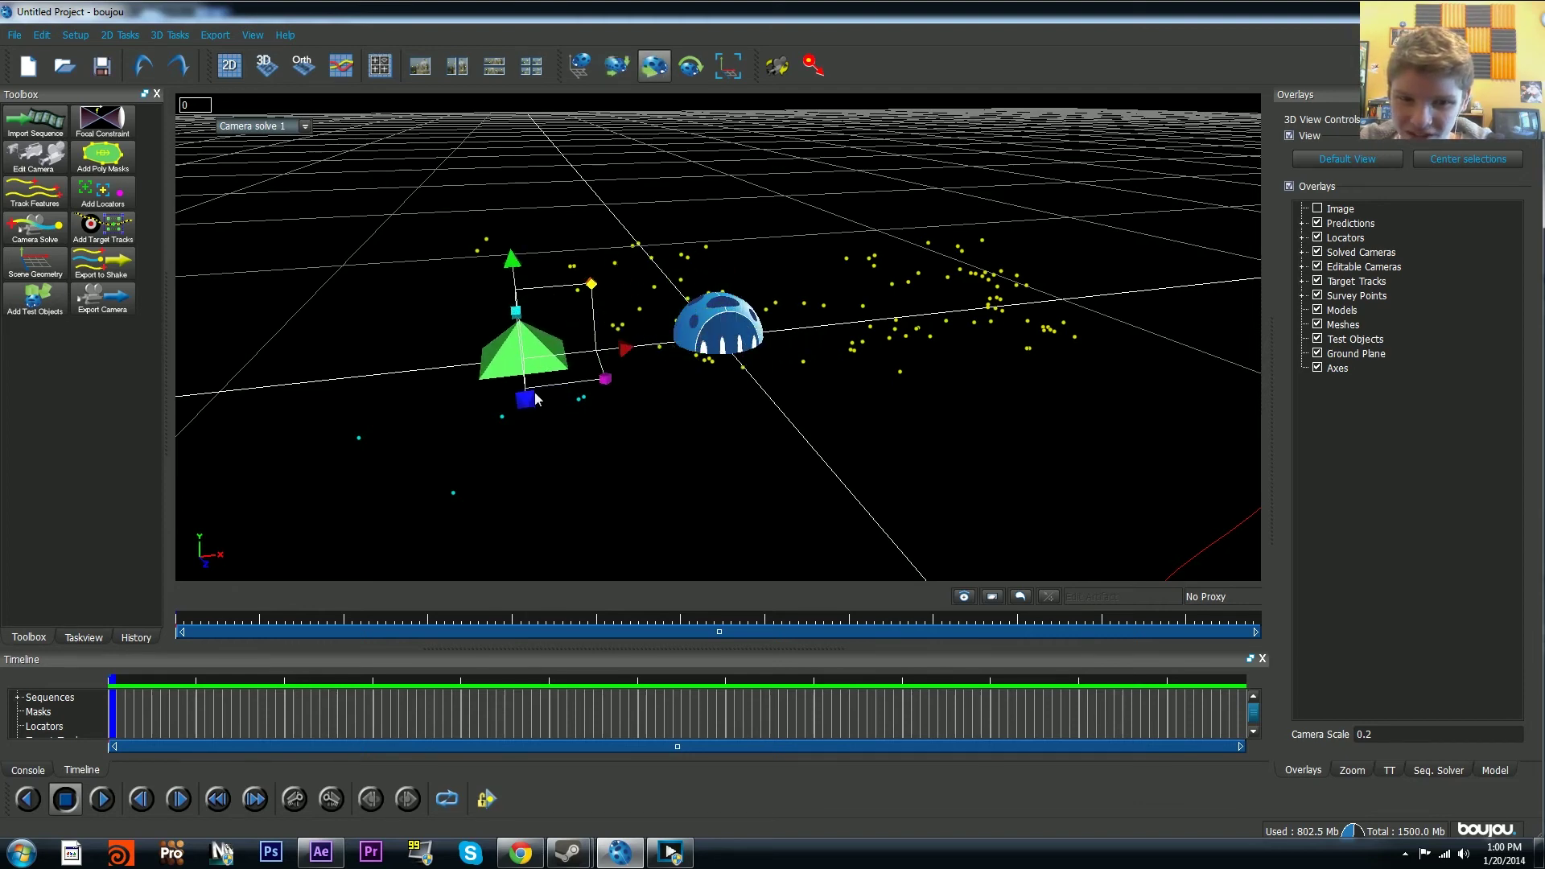
pyautogui.moveTo(528, 413); pyautogui.dragTo(525, 341)
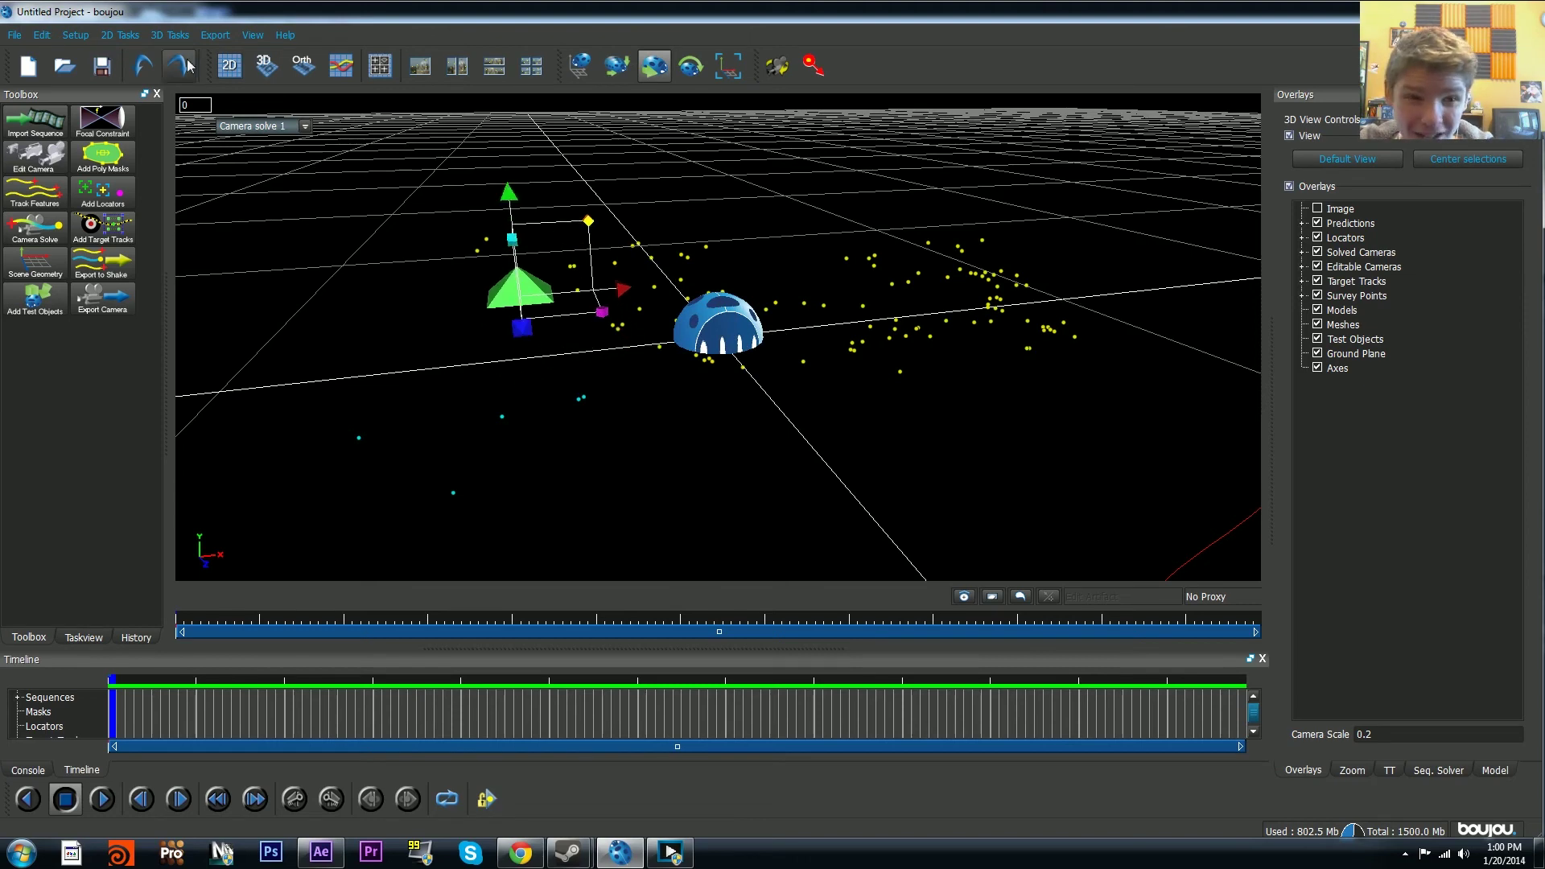
# Step: Return to the 2D footage view and scrub from frame 0 to frame 128 to check how both test objects stick to the ground
pyautogui.click(230, 66)
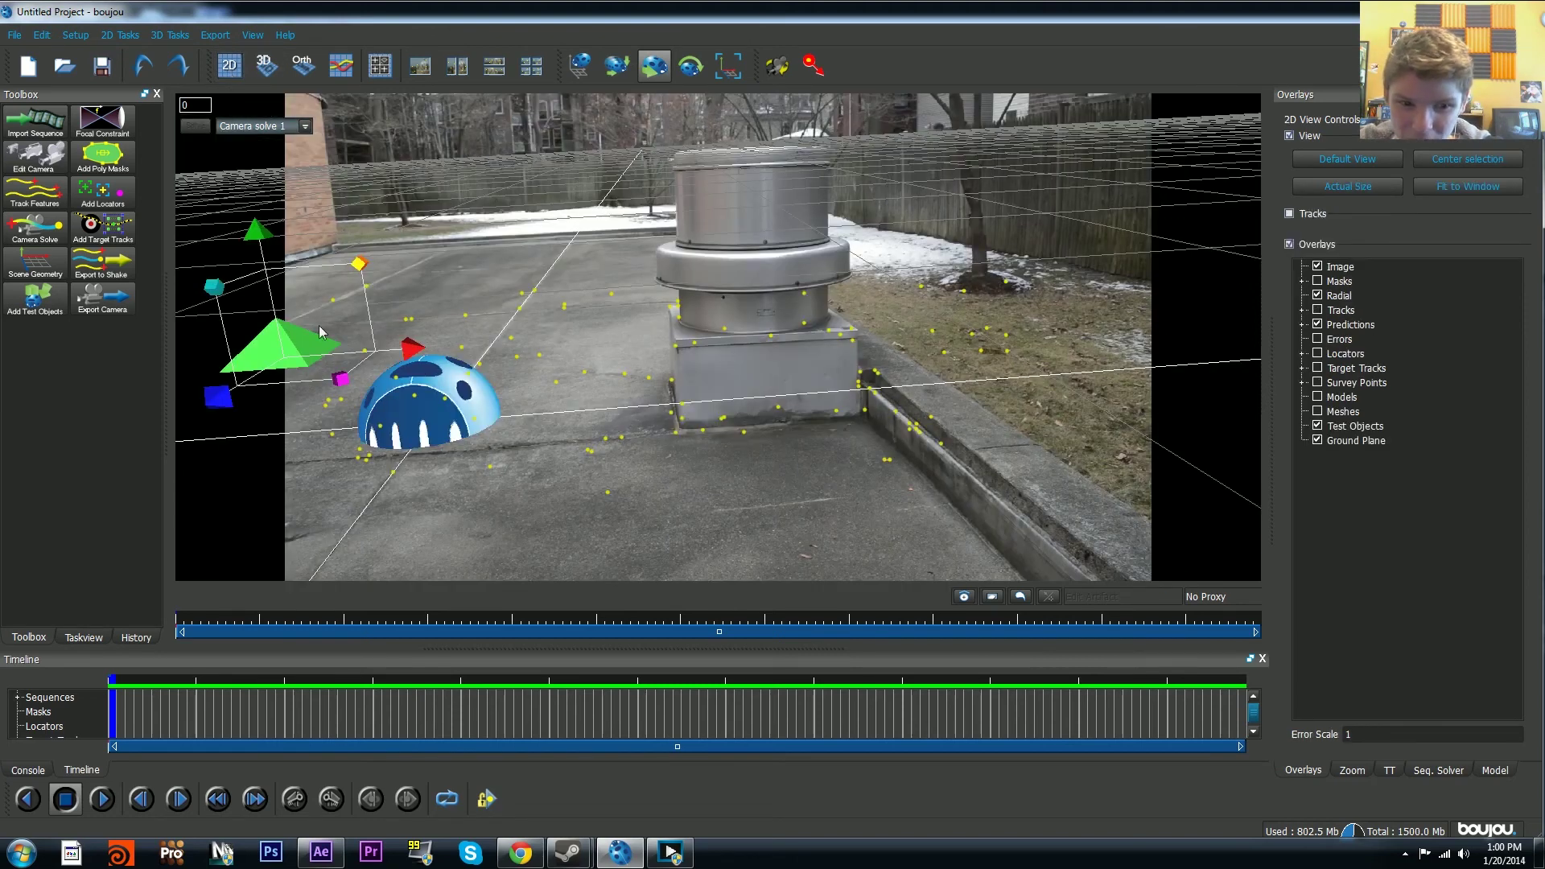
pyautogui.moveTo(139, 695); pyautogui.dragTo(1350, 644)
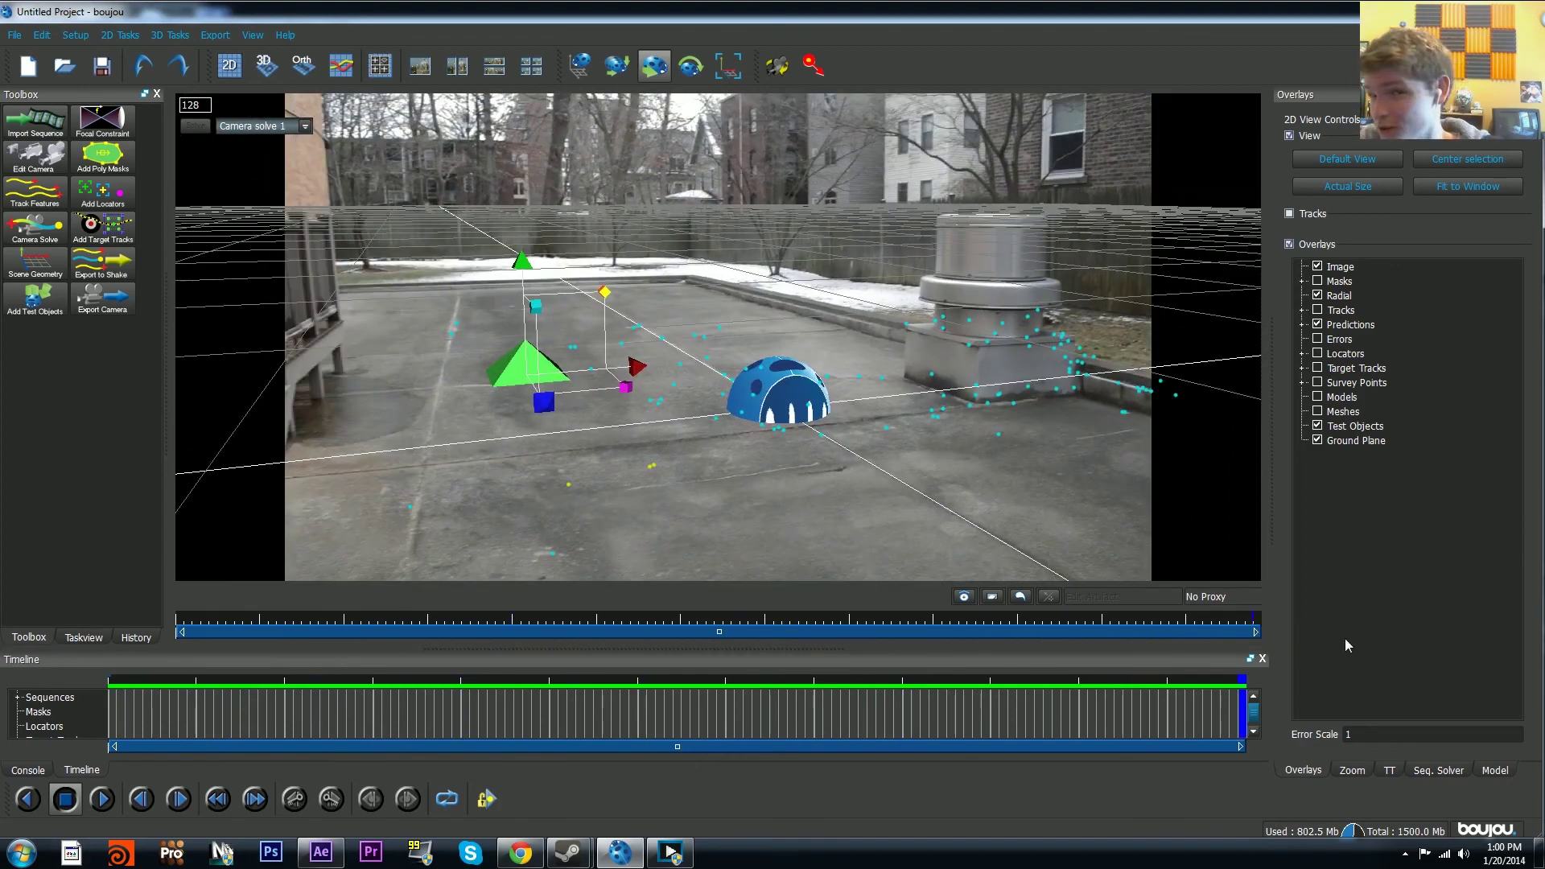